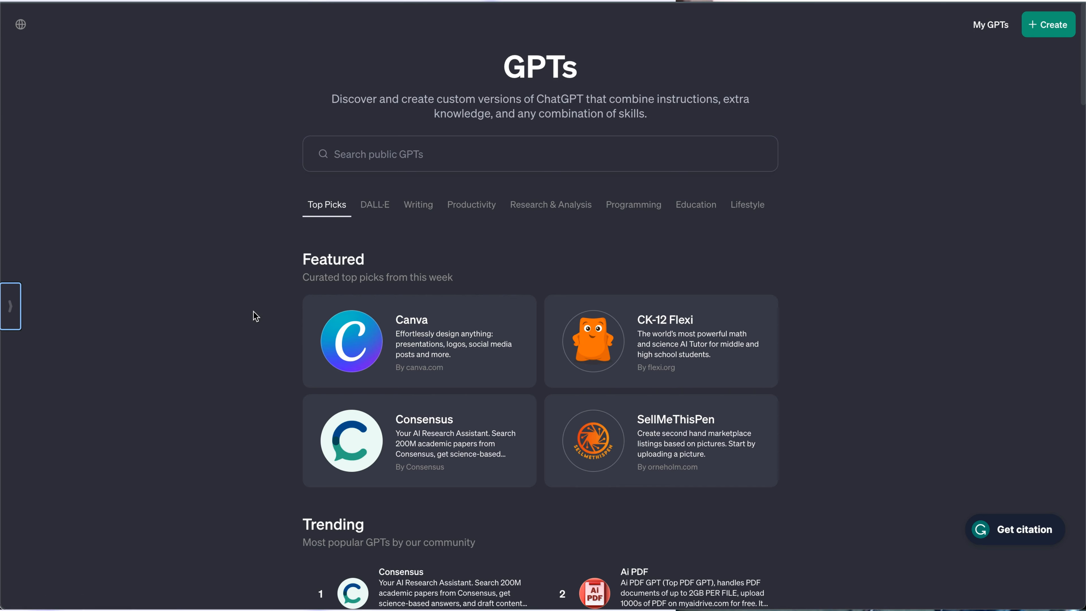
pyautogui.scroll(-5, 256, 315)
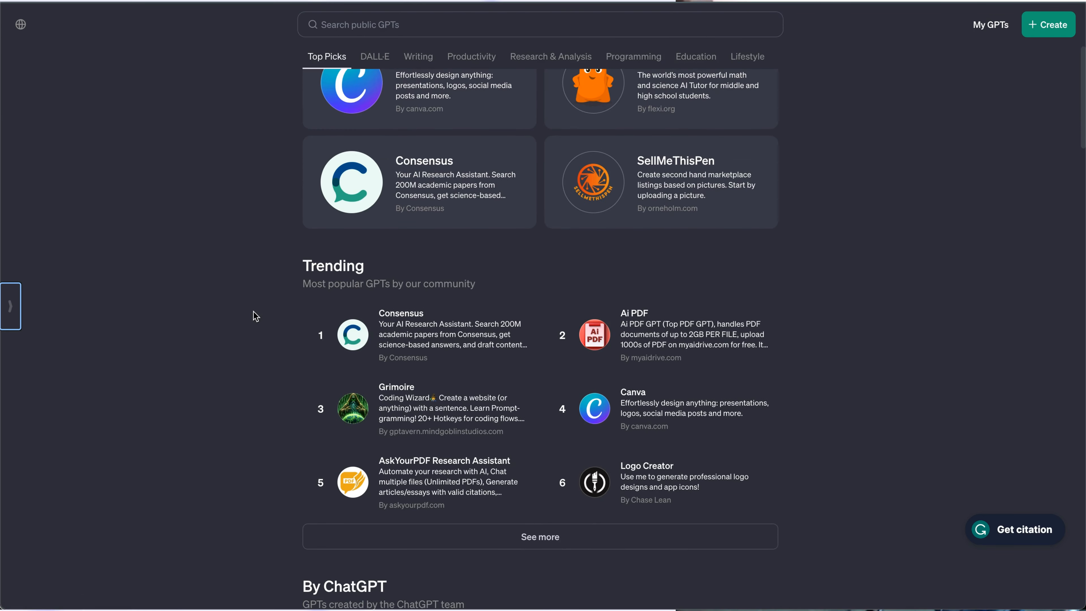
pyautogui.scroll(-6, 255, 315)
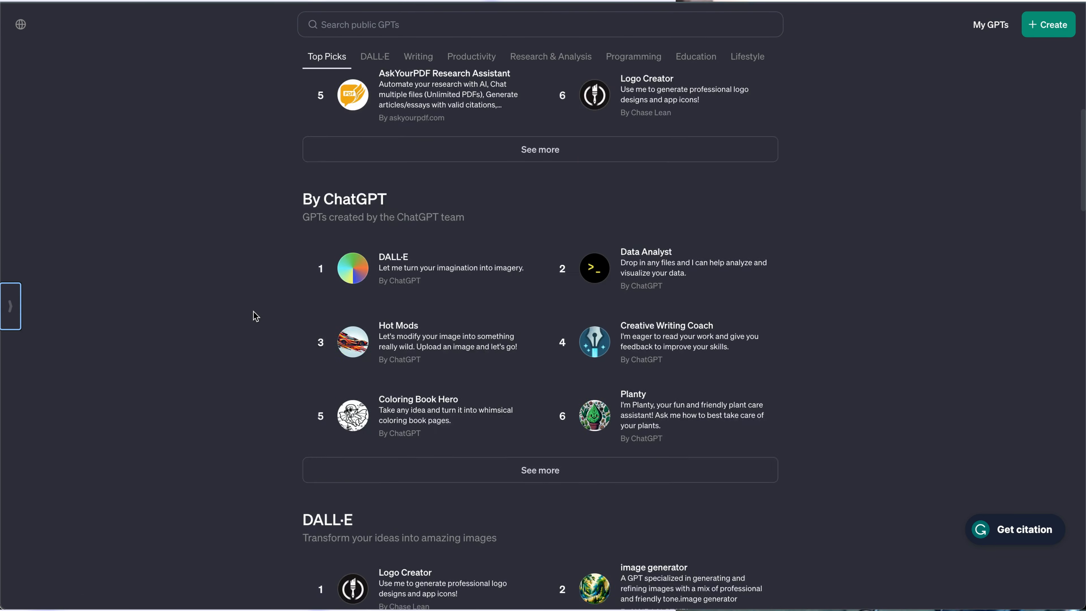
pyautogui.scroll(-5, 255, 315)
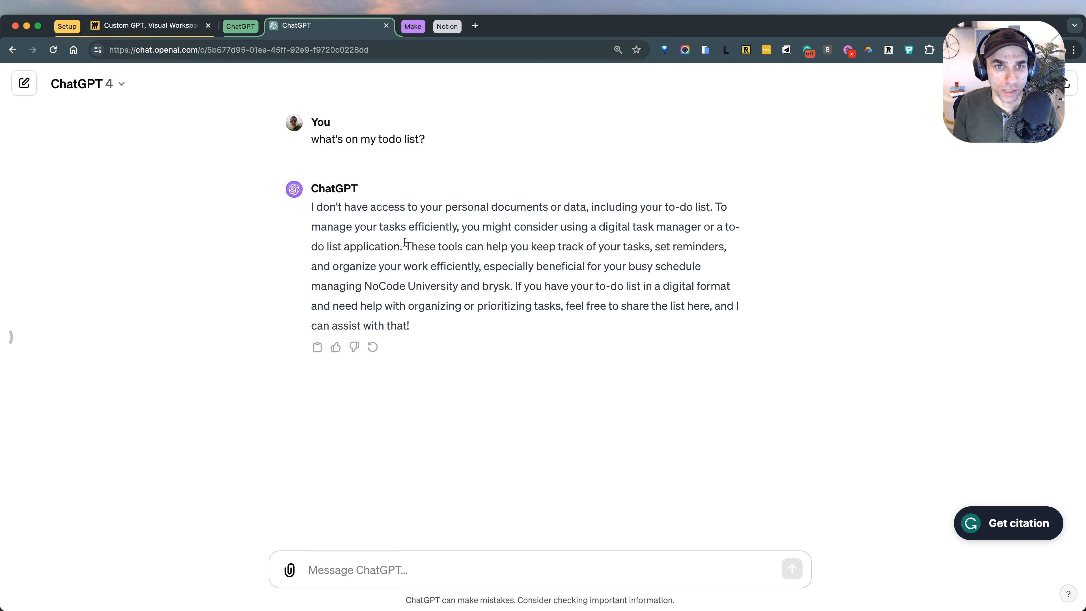
pyautogui.moveTo(319, 139); pyautogui.dragTo(463, 142)
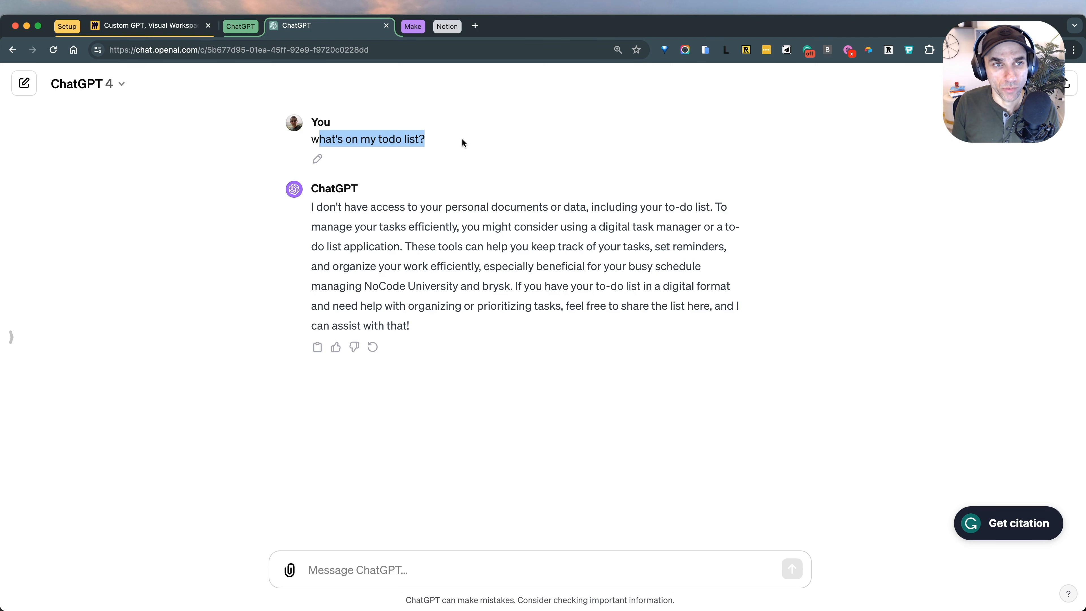
# Step: Switch to the Miro board and draw a rounded rectangle labelled "Custom GPT"
pyautogui.click(171, 26)
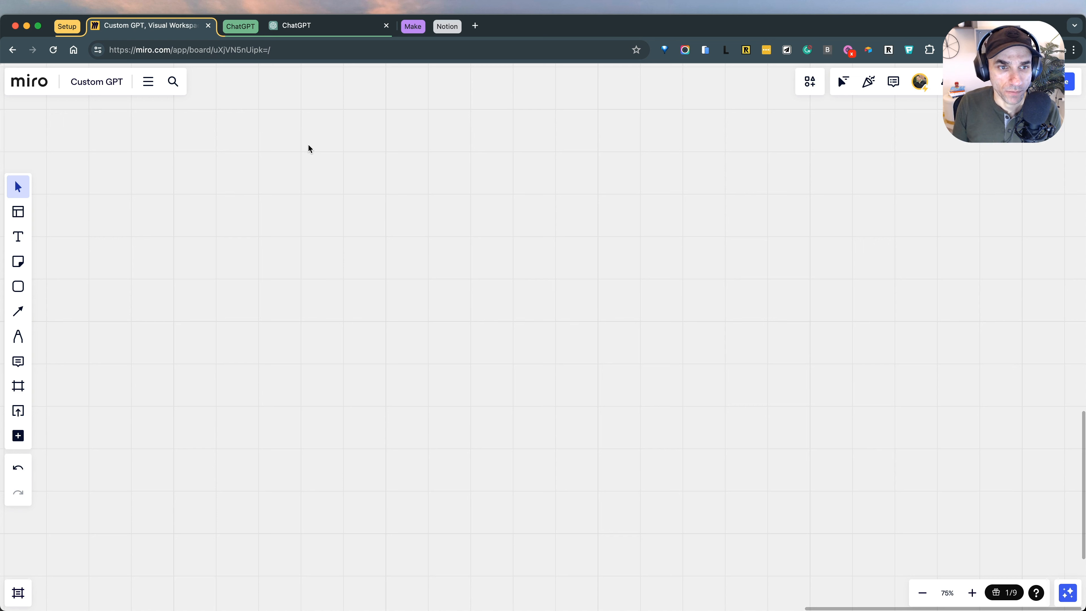
pyautogui.click(18, 286)
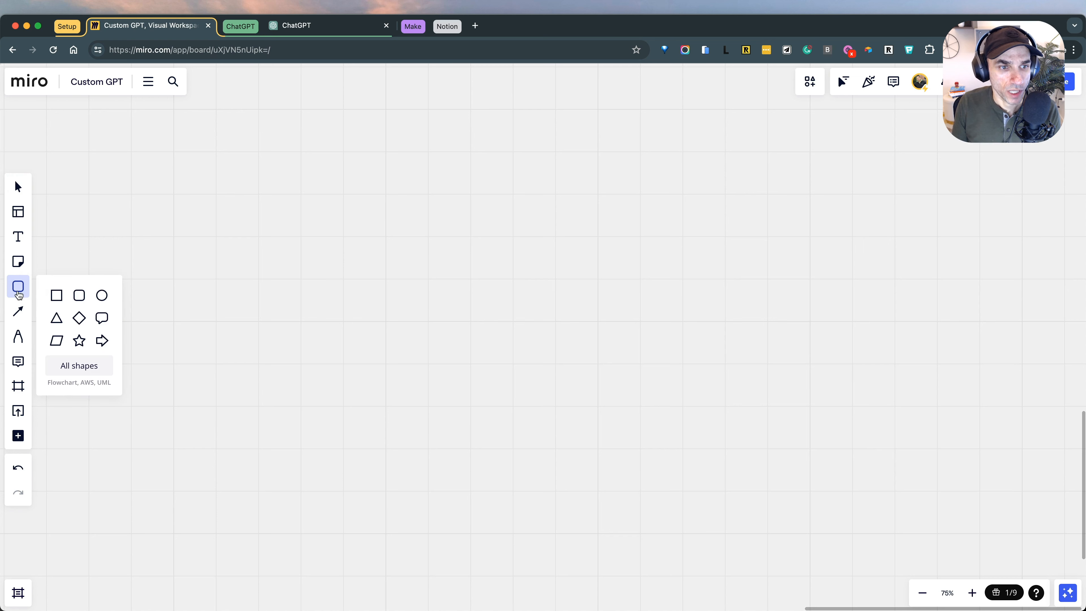
pyautogui.click(79, 296)
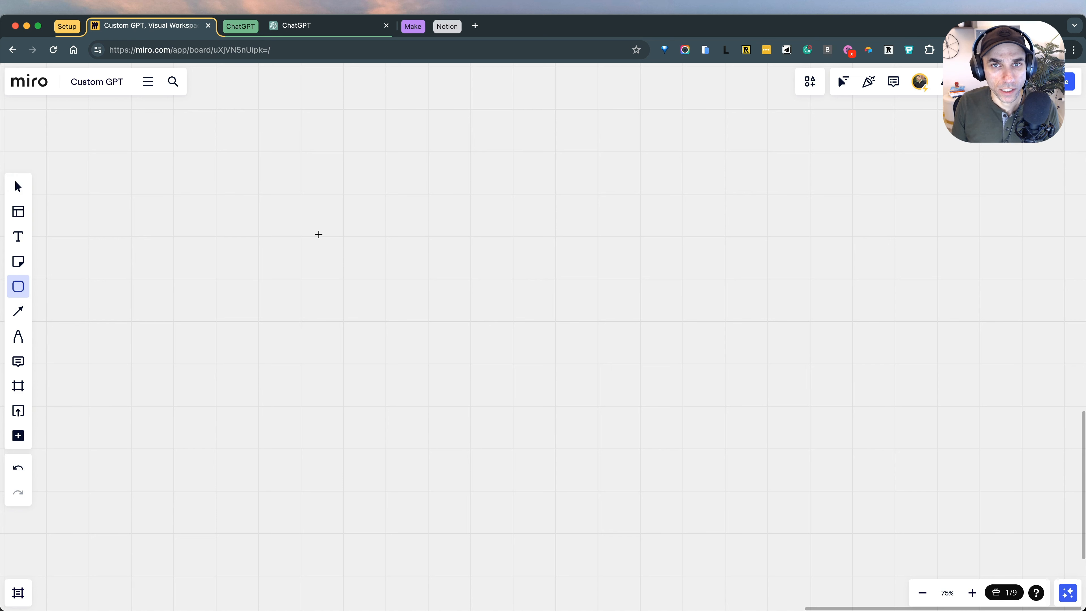
pyautogui.moveTo(319, 210); pyautogui.dragTo(431, 259)
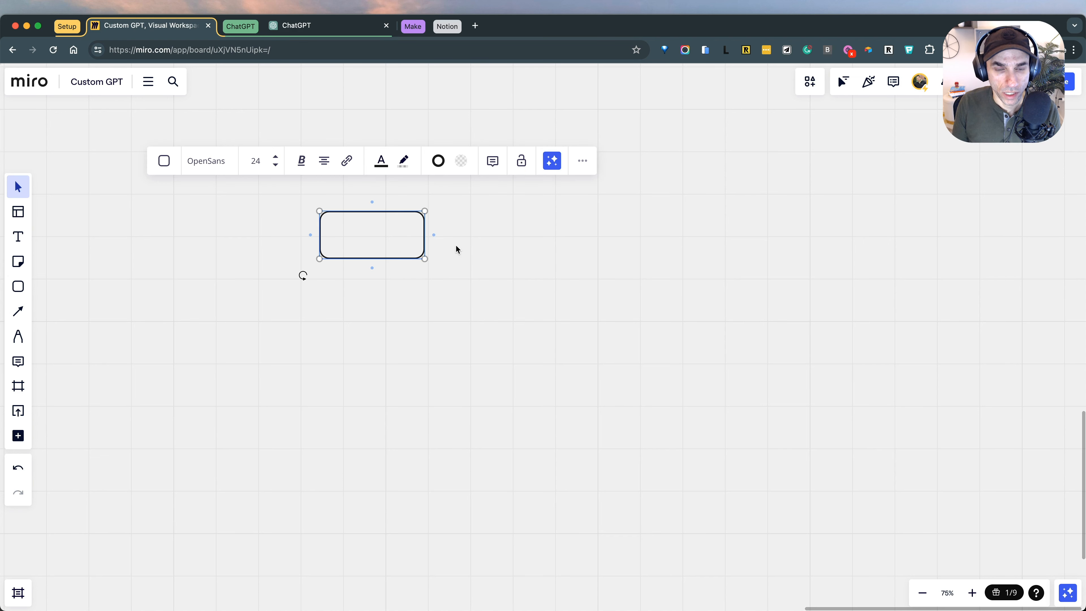
pyautogui.write('Custom GPT')
pyautogui.click(493, 245)
pyautogui.click(362, 253)
pyautogui.click(342, 291)
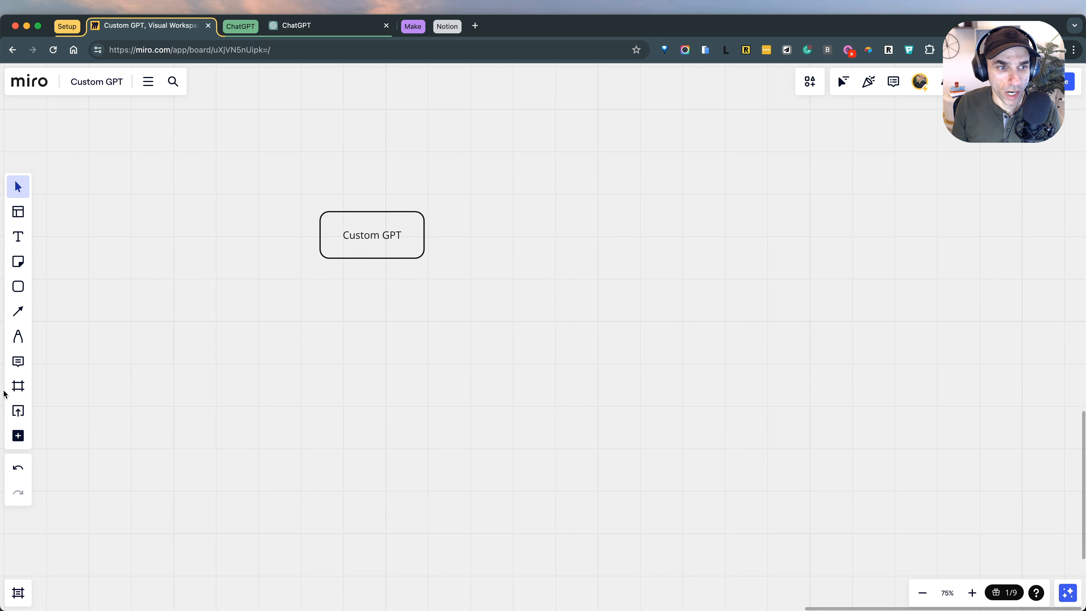
# Step: Search the diagramming shapes for "user" and place the UML actor beside the Custom GPT box
pyautogui.click(18, 286)
pyautogui.click(87, 372)
pyautogui.click(102, 147)
pyautogui.write('user')
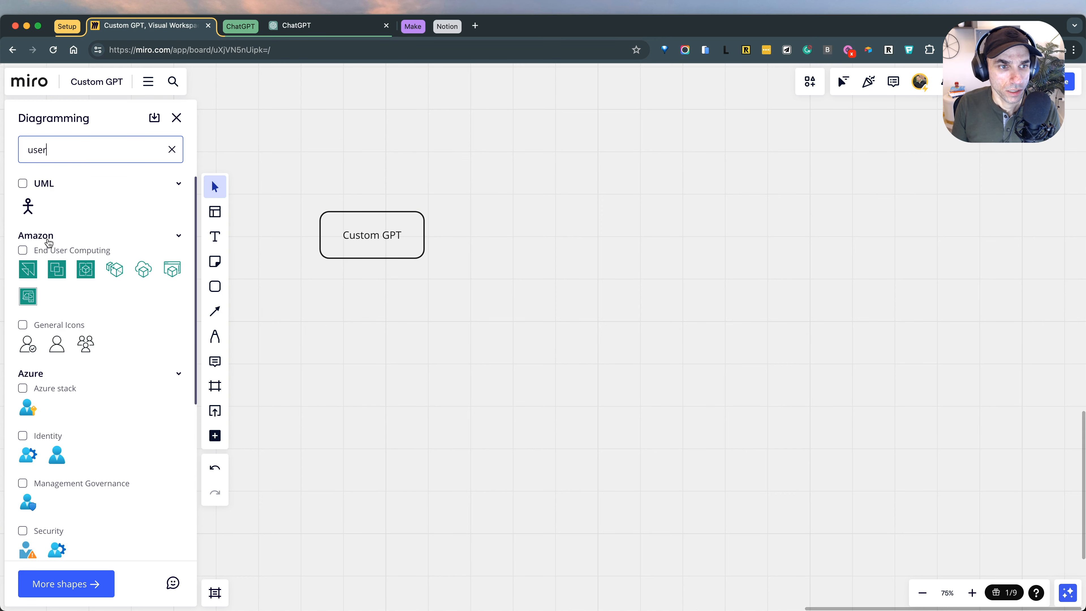
pyautogui.moveTo(28, 206); pyautogui.dragTo(263, 229)
pyautogui.click(432, 364)
# Step: Connect the actor and the Custom GPT box with a double-headed arrow and align the actor with the box
pyautogui.click(267, 233)
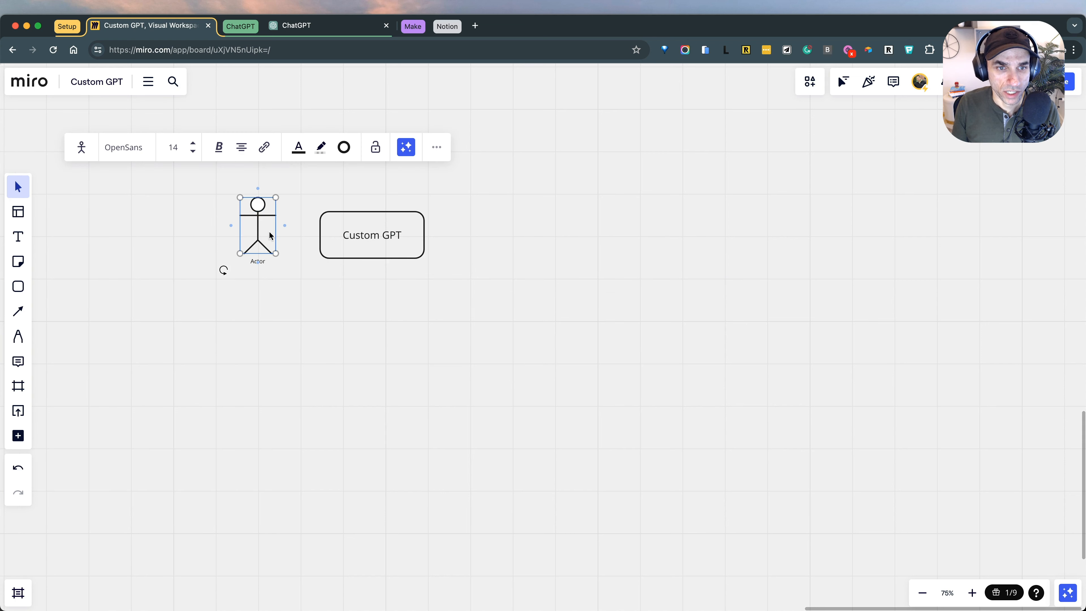
pyautogui.moveTo(285, 225); pyautogui.dragTo(237, 246)
pyautogui.click(305, 291)
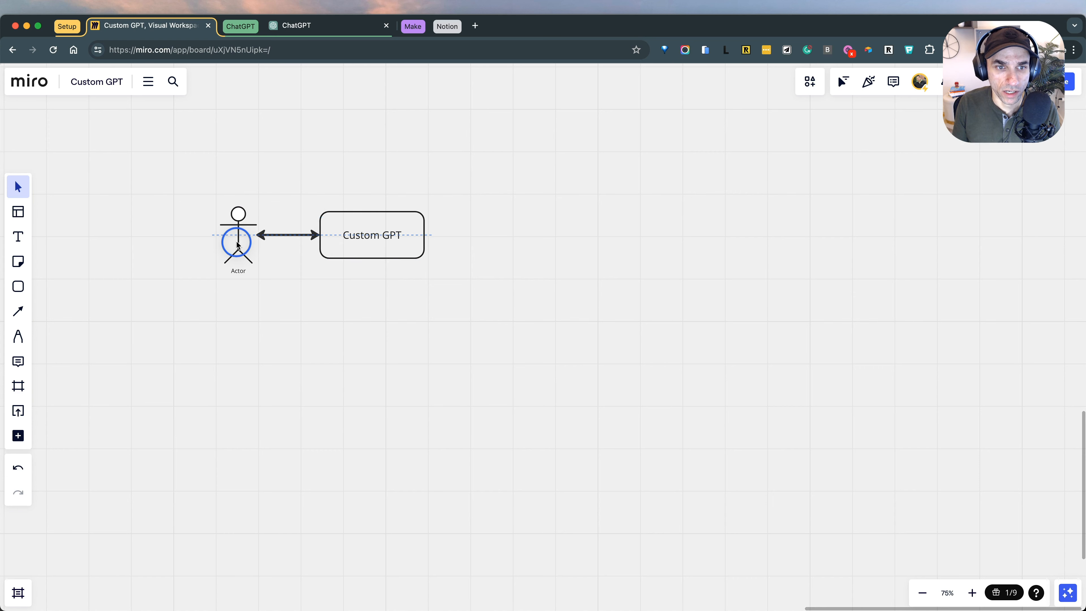
pyautogui.hscroll(1, 460, 315)
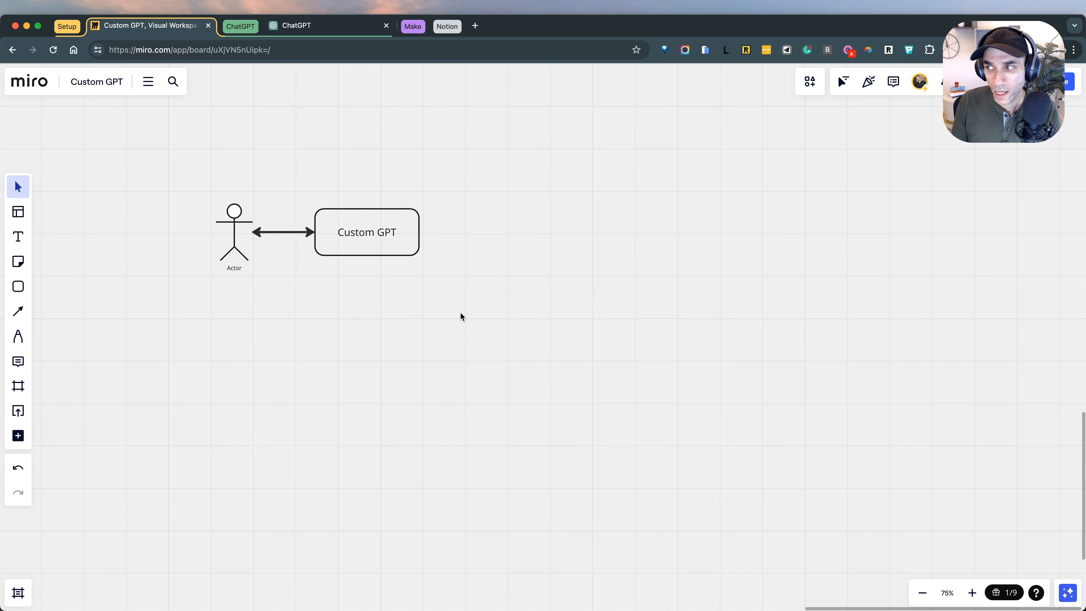
# Step: Duplicate the Custom GPT box further along the same row and label the copy "Application"
pyautogui.click(373, 238)
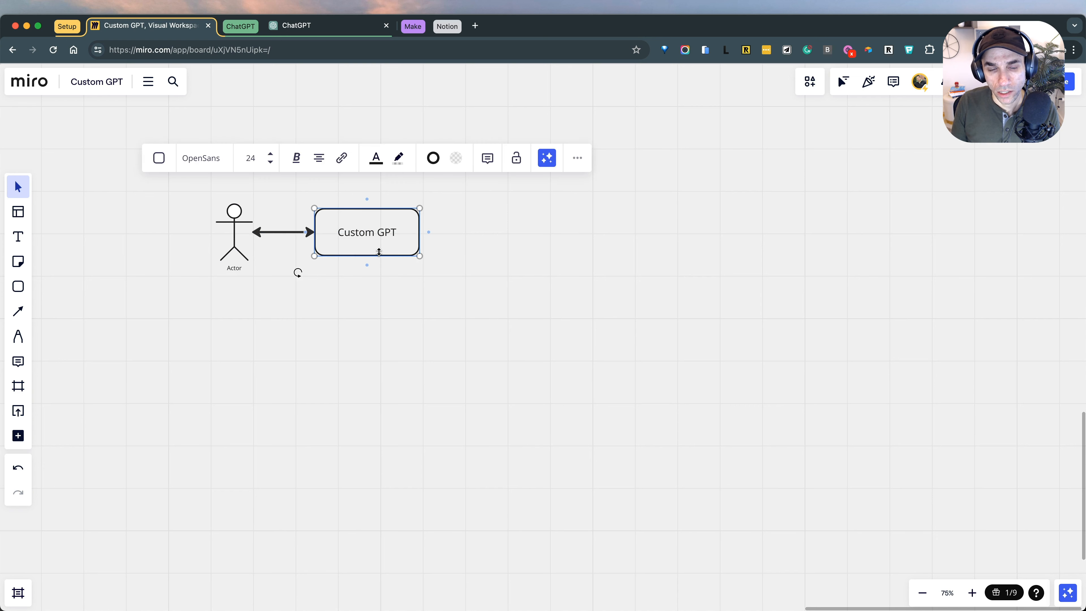
pyautogui.moveTo(373, 251); pyautogui.dragTo(630, 248)
pyautogui.click(626, 307)
pyautogui.click(631, 236)
pyautogui.click(630, 236)
pyautogui.write('Application')
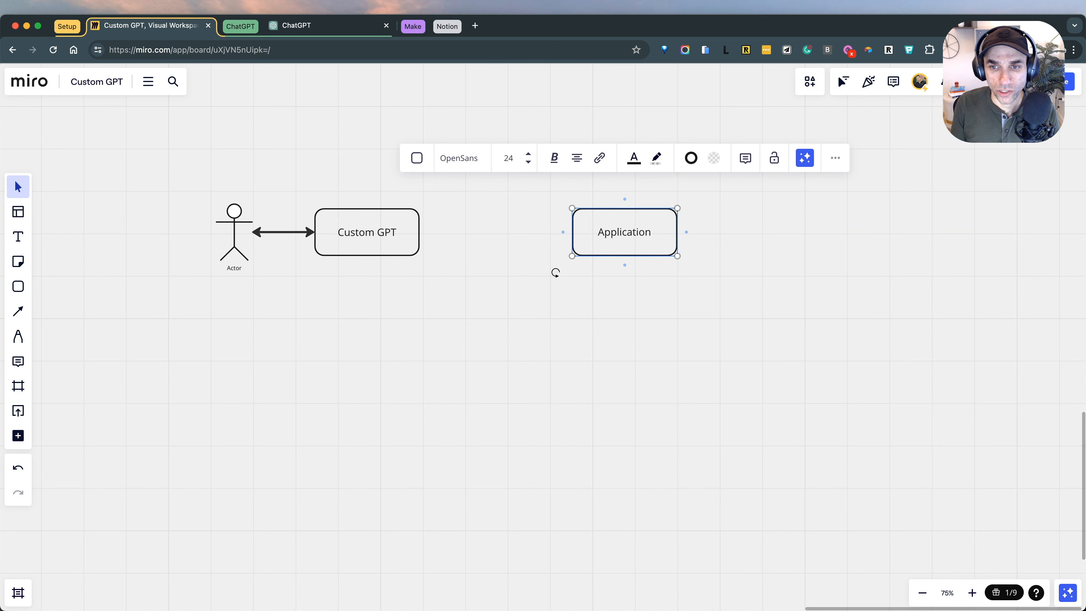
pyautogui.click(638, 305)
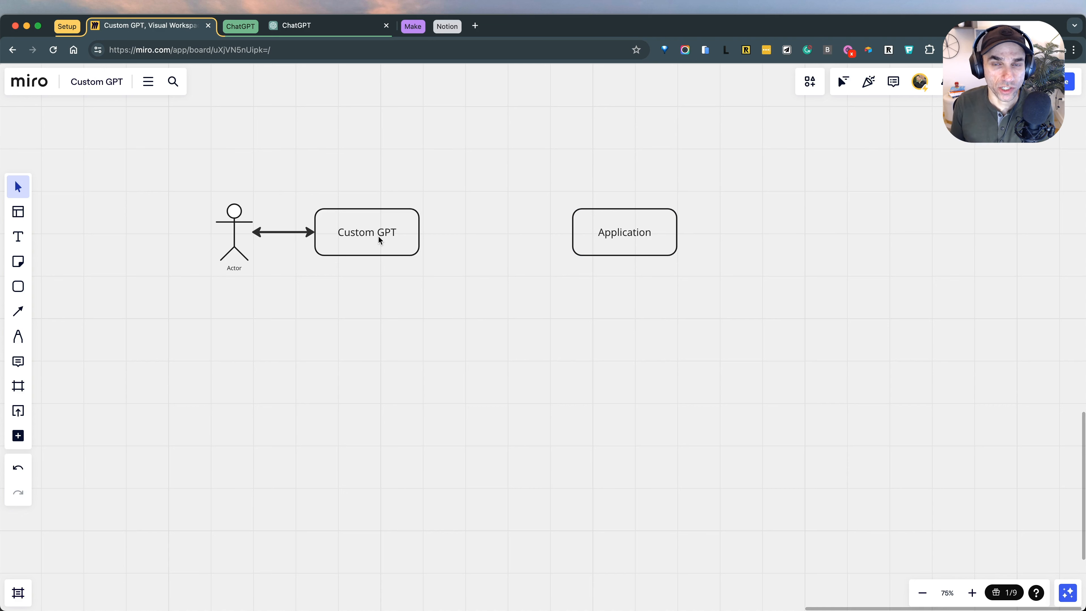
# Step: Extend the Application box's label to "Application (Todo List / Notion)"
pyautogui.click(627, 234)
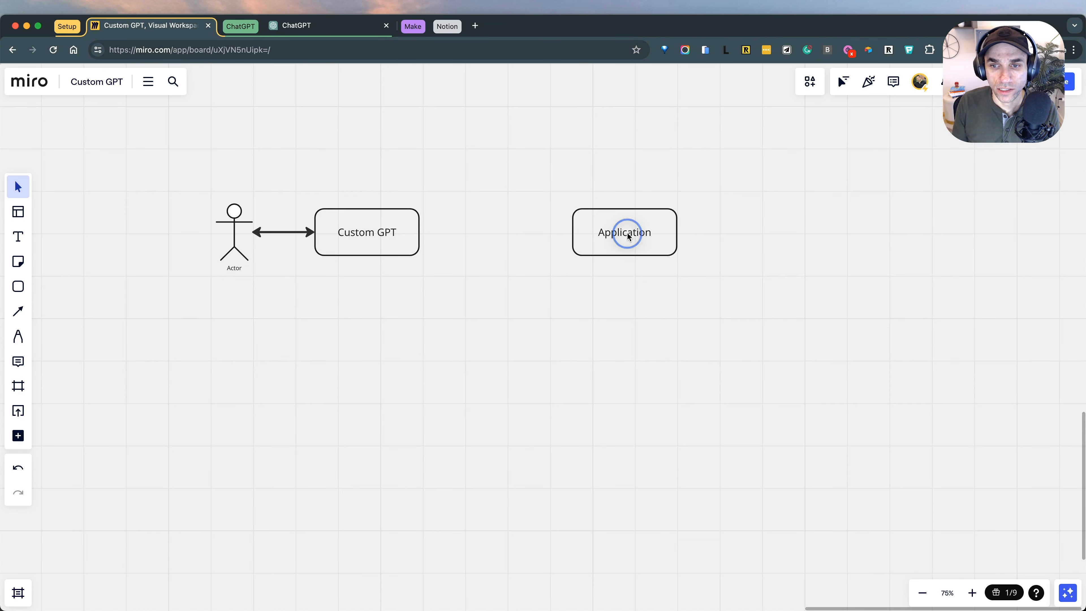
pyautogui.write('(')
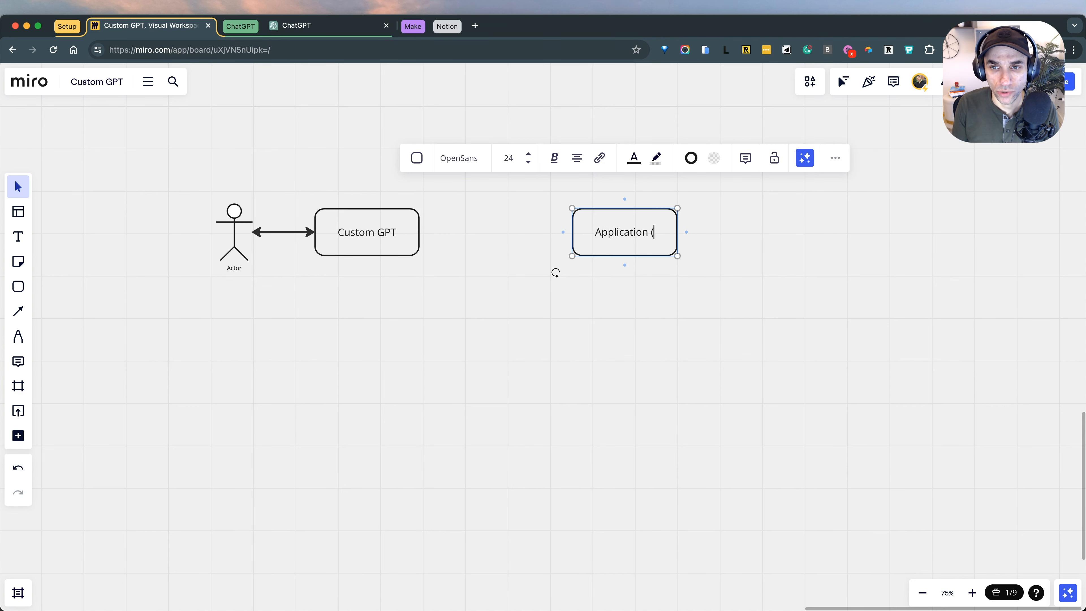
pyautogui.write('Todo List')
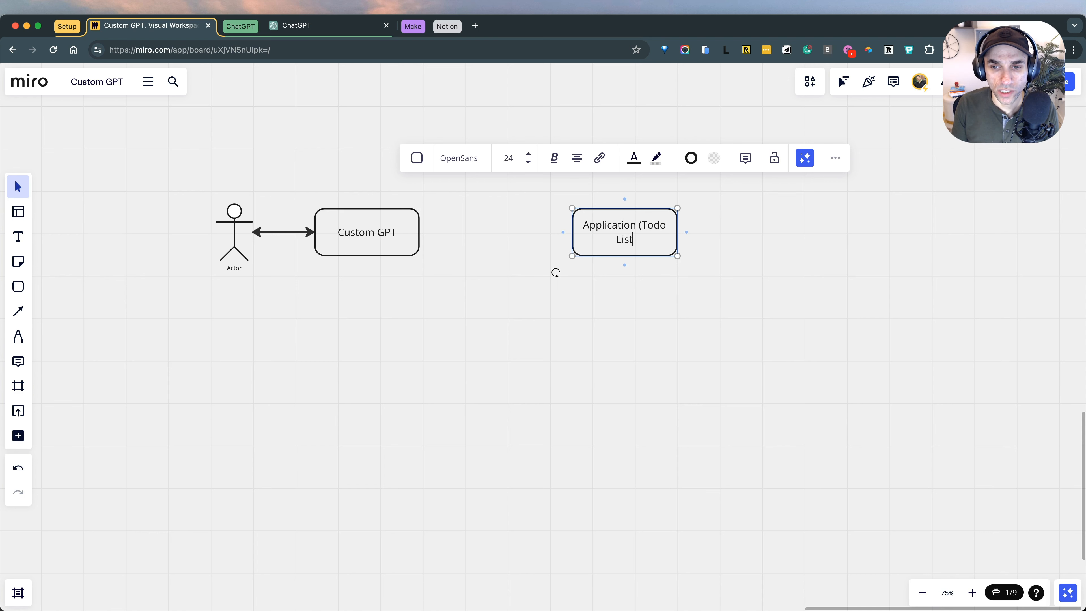
pyautogui.write(' / Notion)')
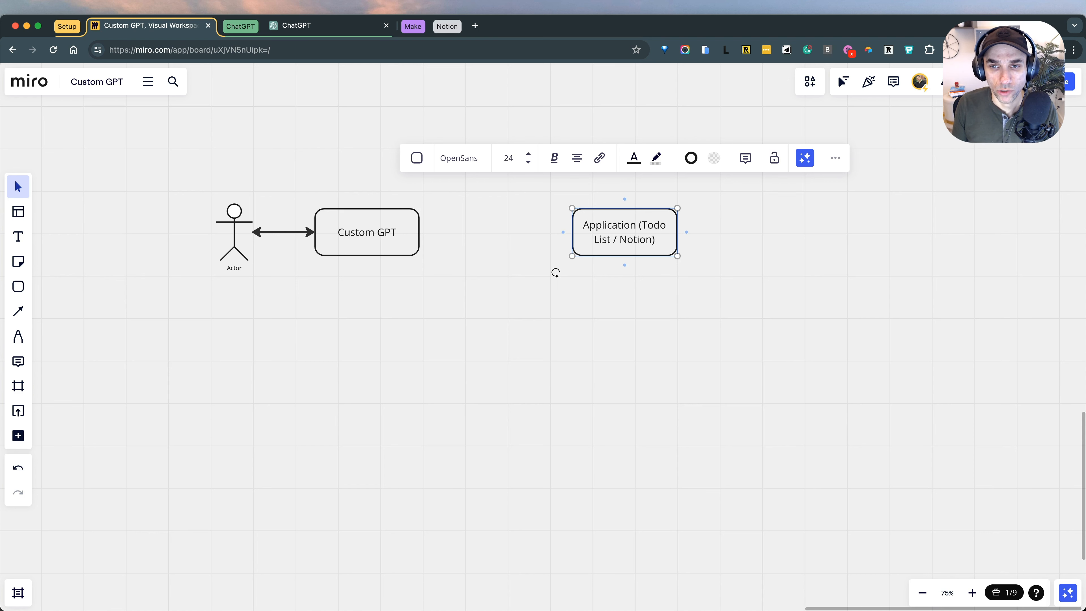
pyautogui.click(638, 321)
pyautogui.click(383, 251)
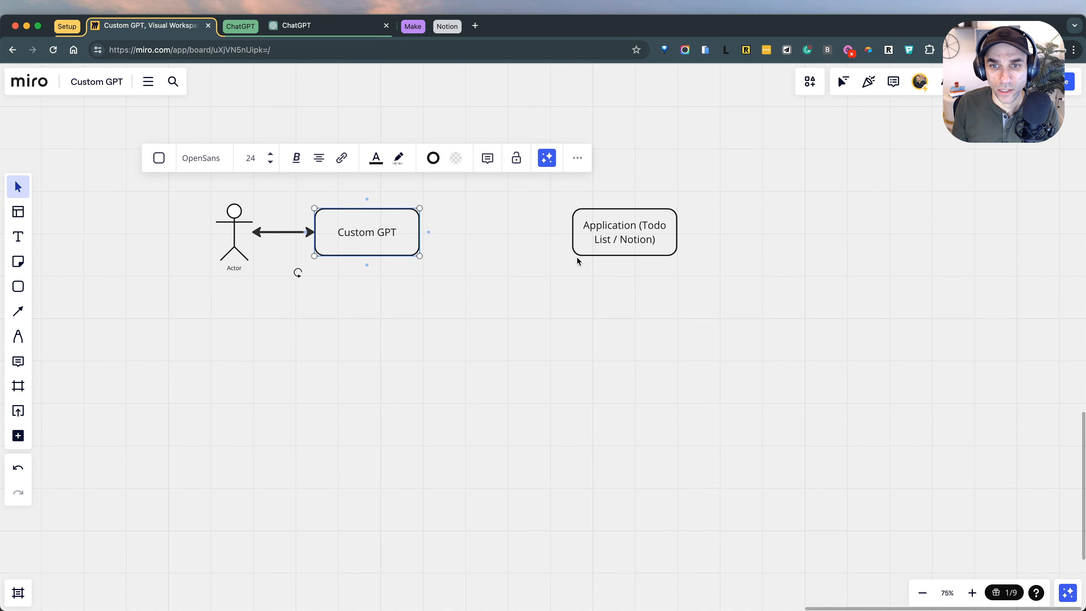
pyautogui.click(572, 291)
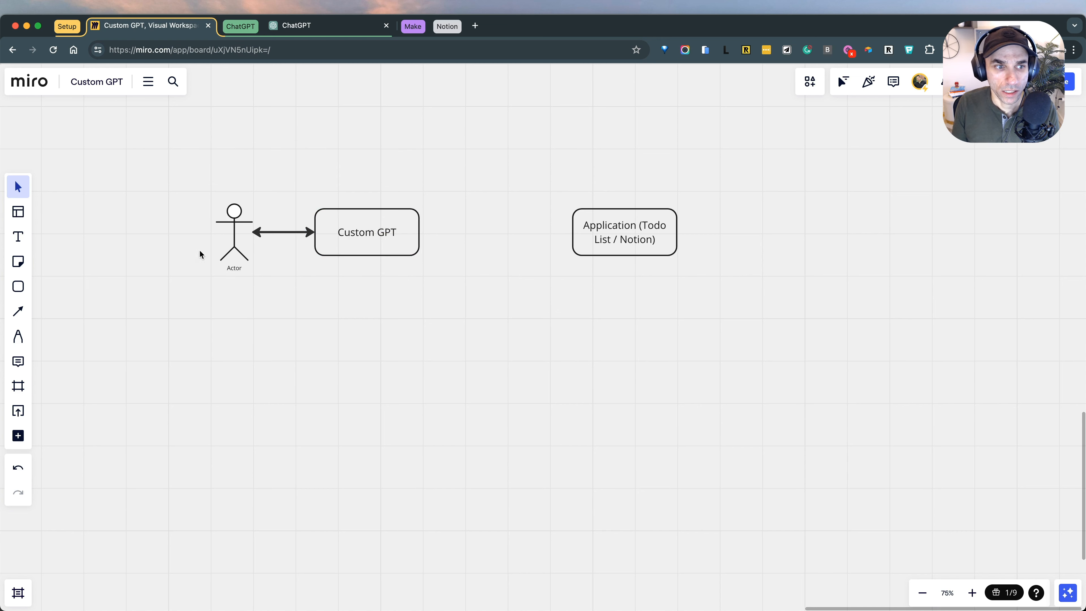
# Step: Add a text object reading "(Any application)" beside the Application box
pyautogui.click(18, 237)
pyautogui.click(708, 232)
pyautogui.write('Any application)')
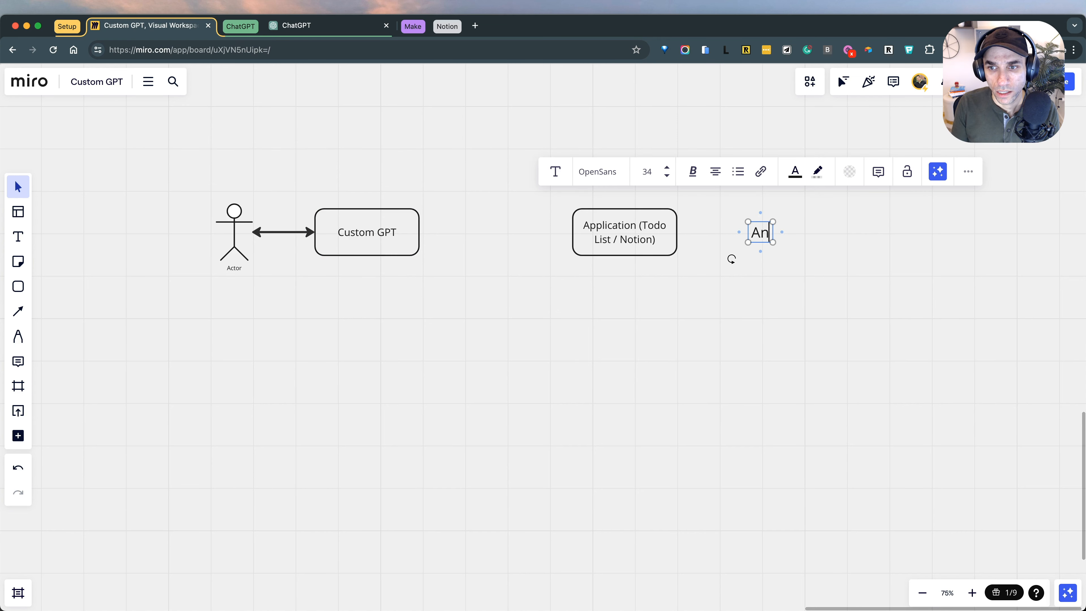
pyautogui.press('super+Left')
pyautogui.write('(Any application')
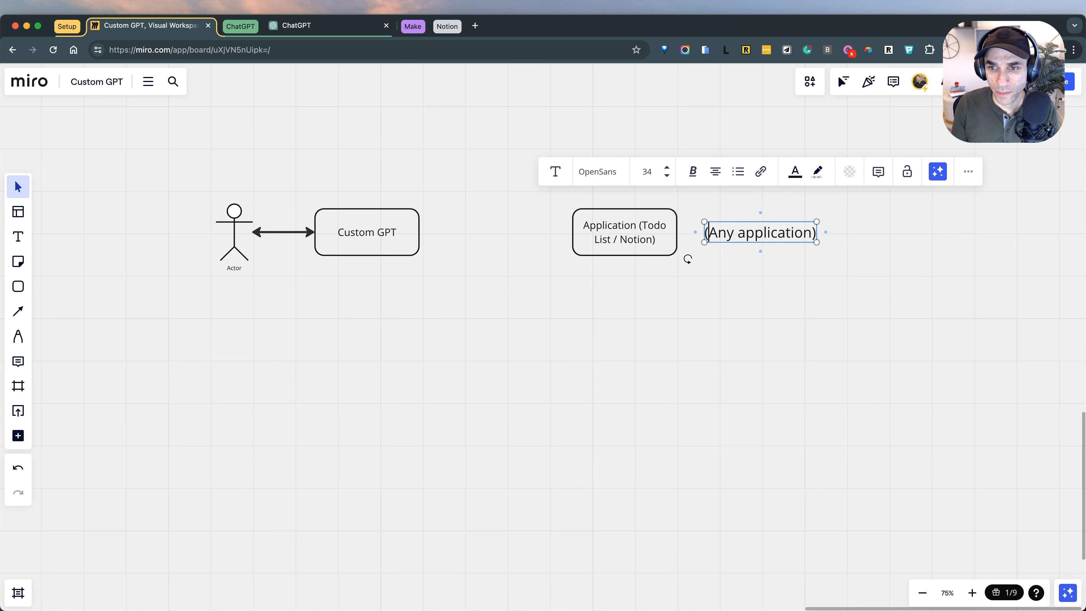
# Step: Reduce the font size of the "(Any application)" text and move it directly beneath the Application box
pyautogui.press('super+a')
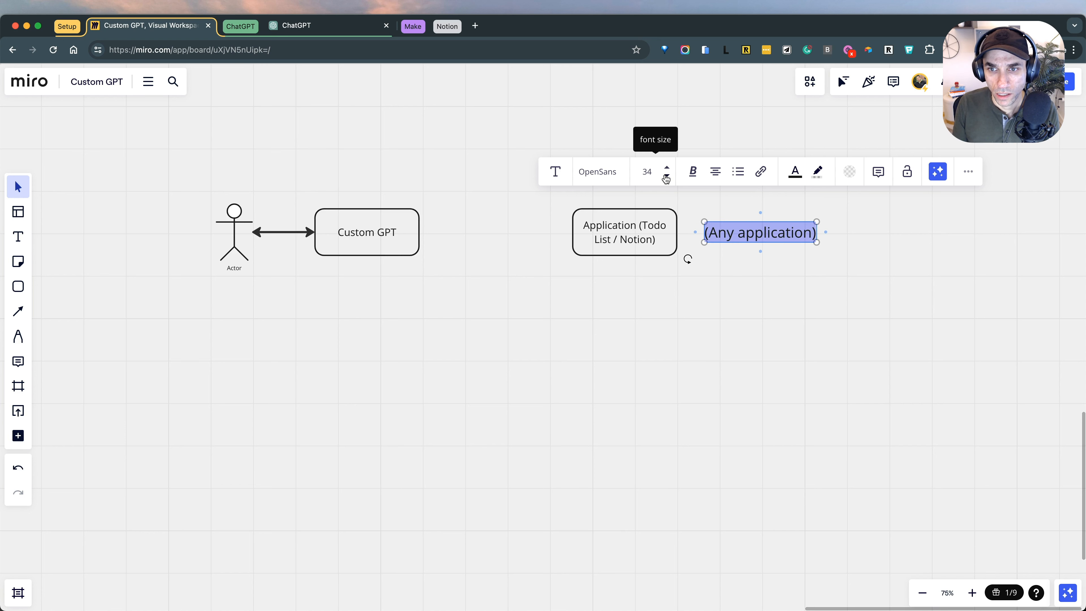
pyautogui.click(666, 175)
pyautogui.click(717, 264)
pyautogui.moveTo(735, 230); pyautogui.dragTo(634, 264)
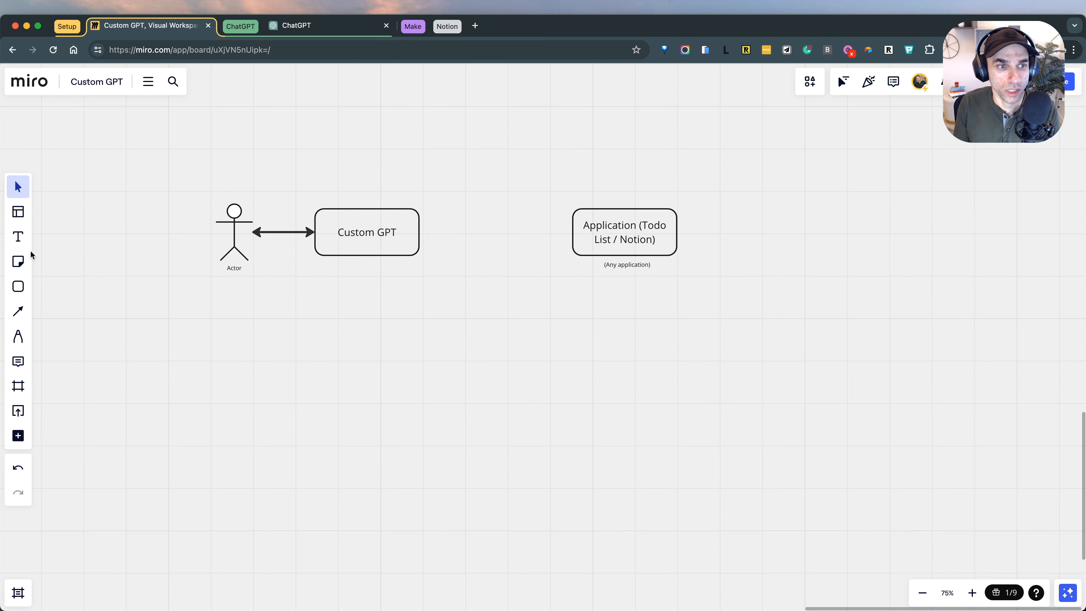
# Step: Add a size 24 text below the Custom GPT box with the heading "Requirements", a blank line and "1 - Name"
pyautogui.click(18, 237)
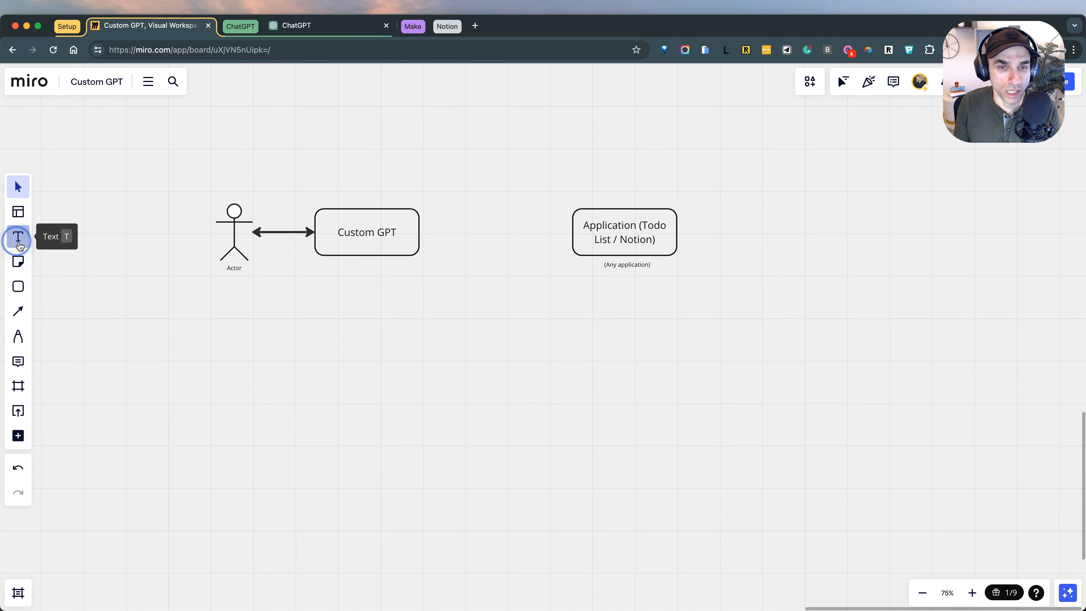
pyautogui.click(322, 273)
pyautogui.click(252, 216)
pyautogui.click(252, 216)
pyautogui.click(376, 278)
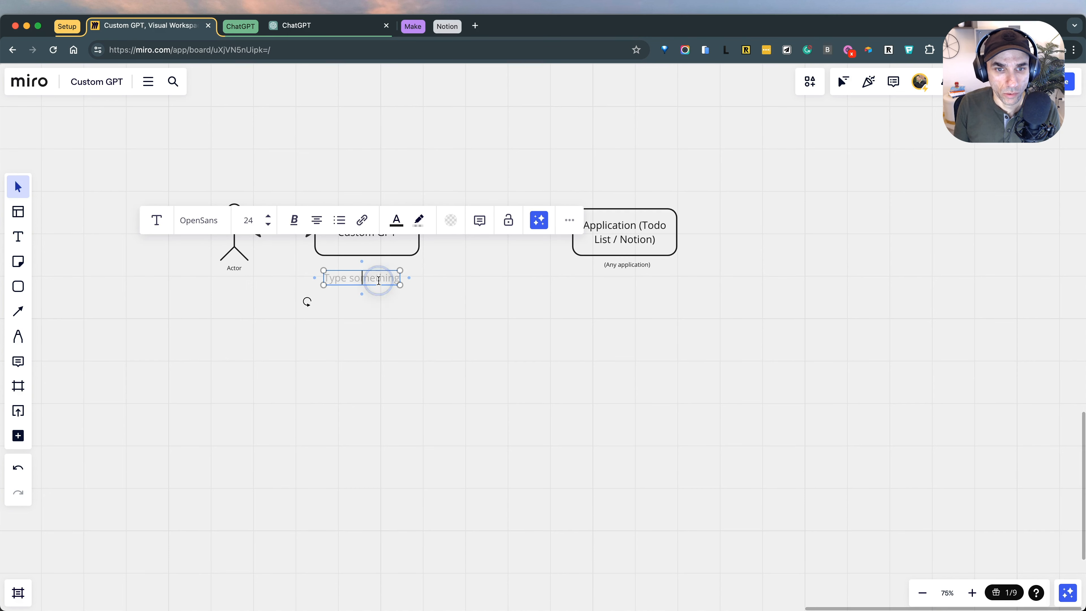
pyautogui.write('Requirements')
pyautogui.press('Return')
pyautogui.press('Return')
pyautogui.write('1 - Name')
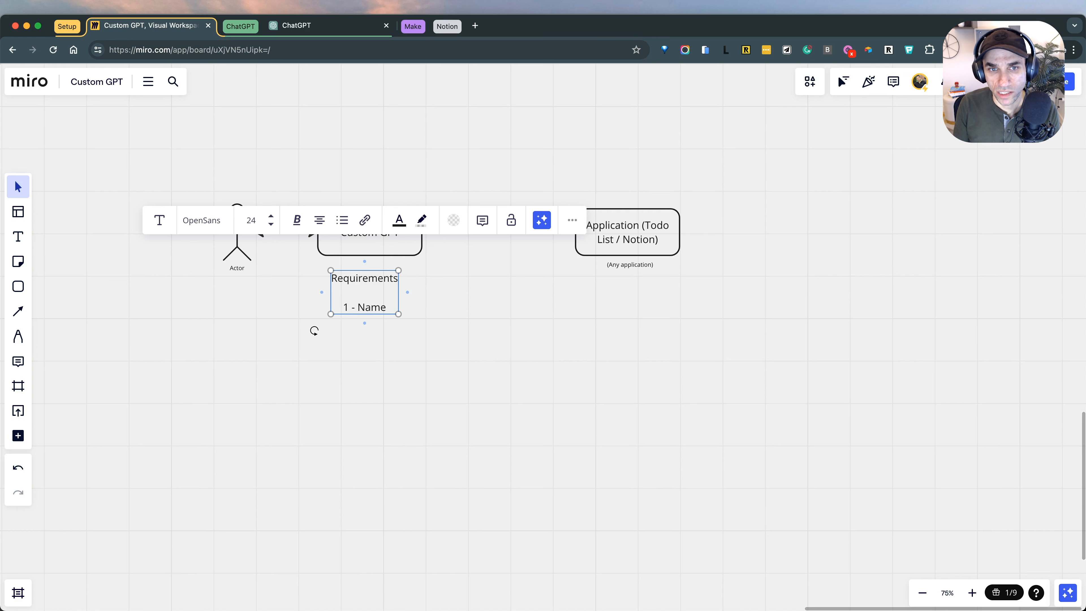
# Step: Add "2 - Instructions (prompt)" and "3 - Actions" to the Requirements list and widen its text box so each item fits on one line
pyautogui.press('Return')
pyautogui.write('2 - I')
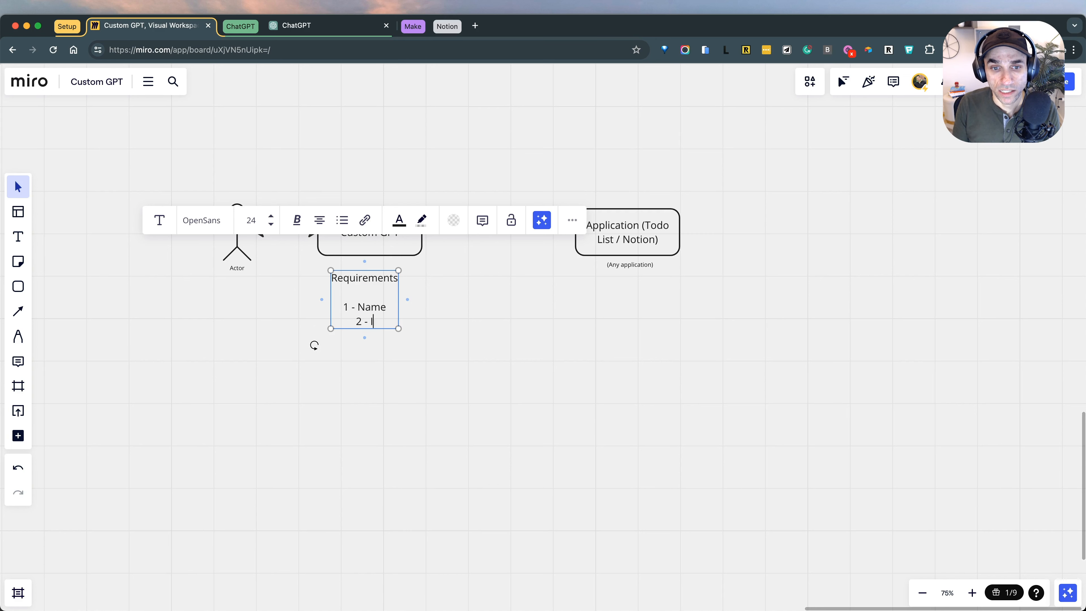
pyautogui.write('nstruction')
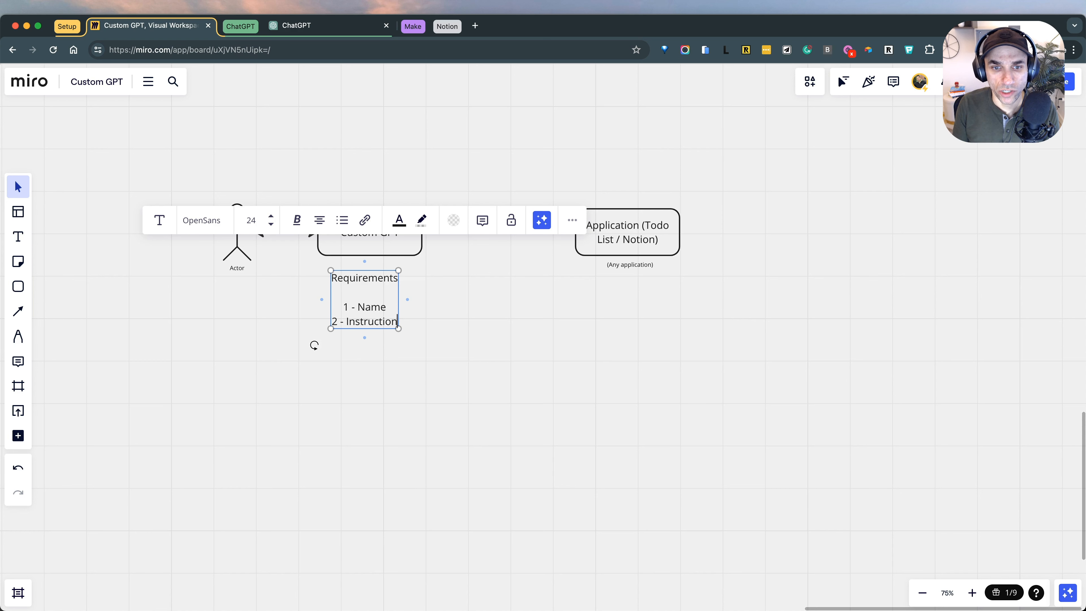
pyautogui.write('s (prompt)')
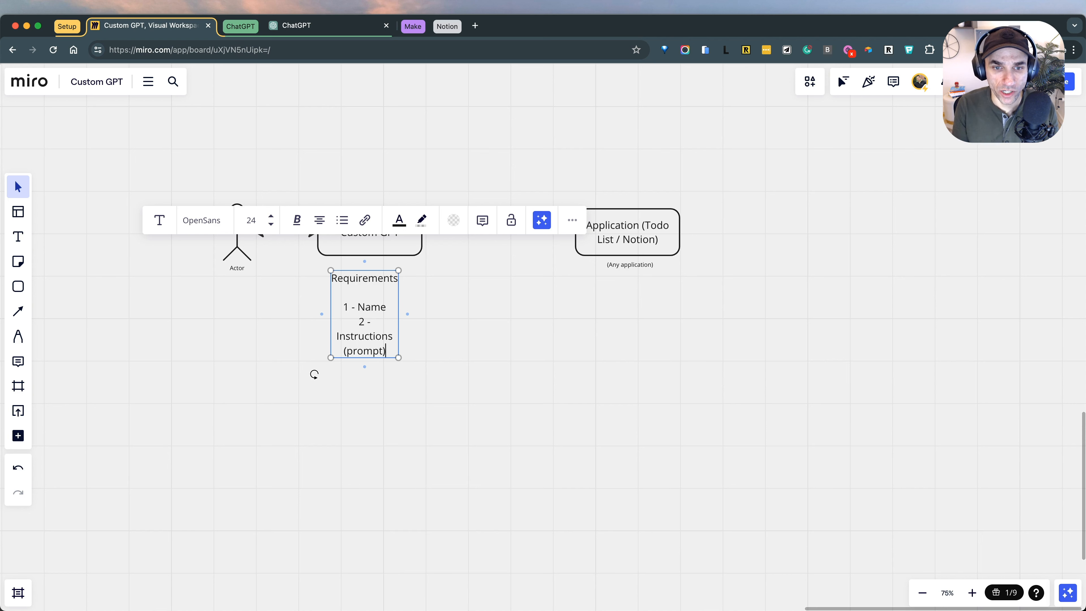
pyautogui.press('Return')
pyautogui.write('3 ')
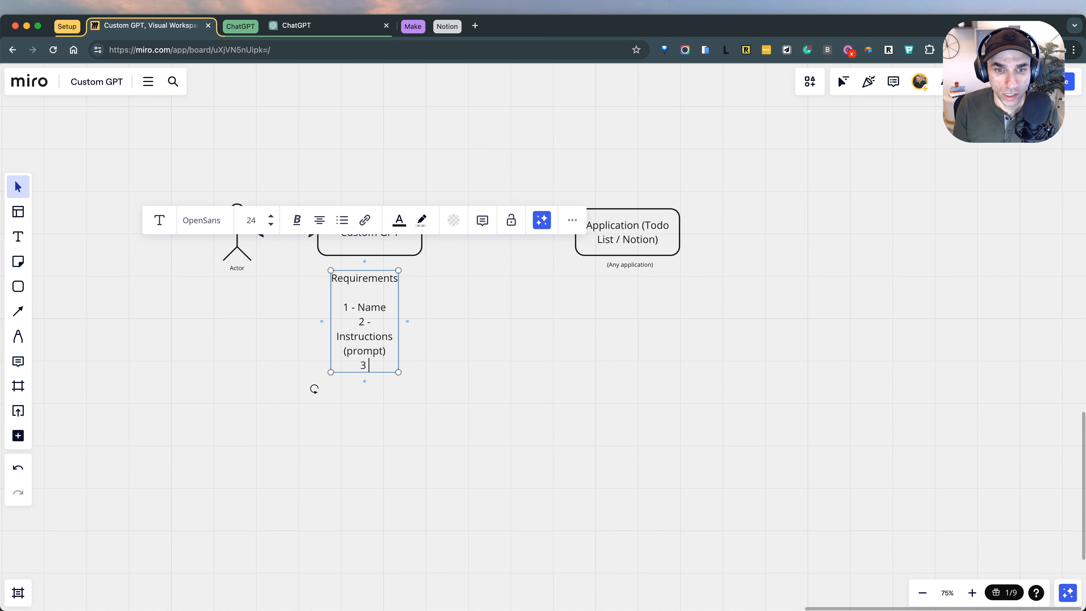
pyautogui.write('- Actions')
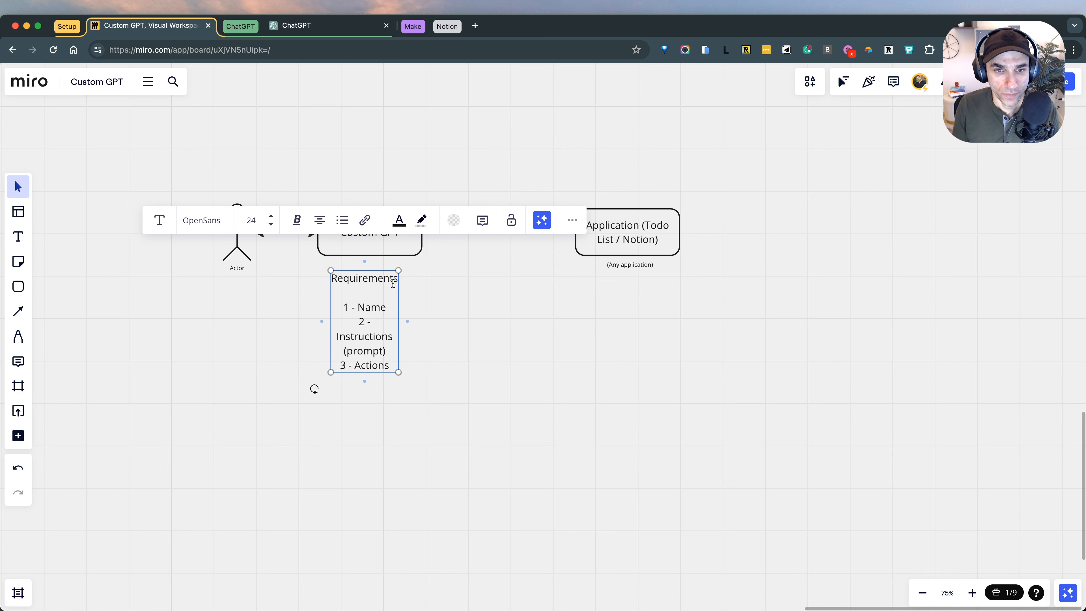
pyautogui.moveTo(399, 306); pyautogui.dragTo(479, 305)
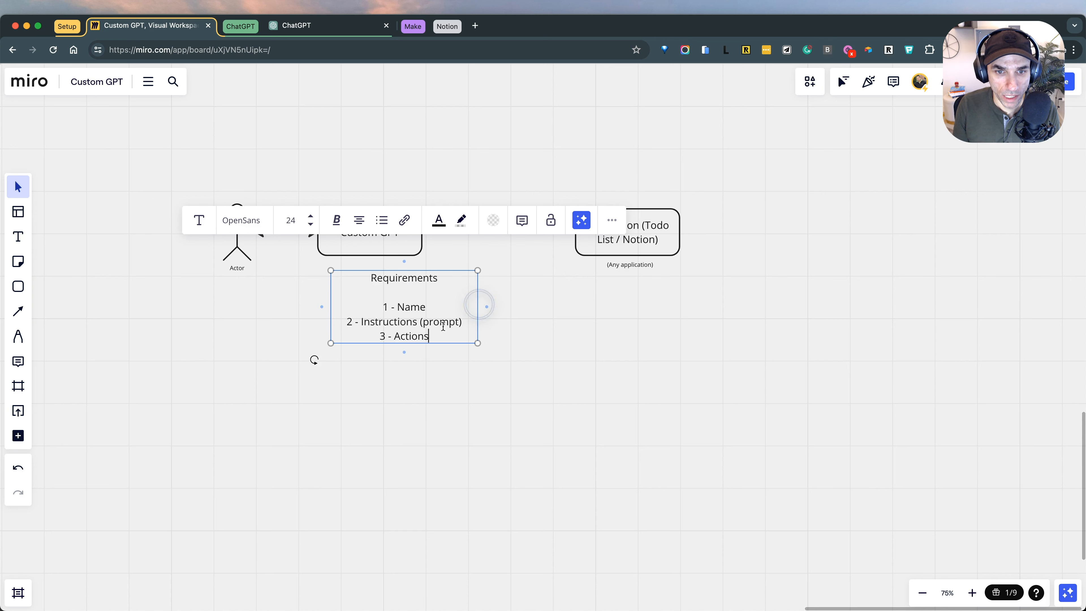
# Step: Bold the words "Name", "Instructions" and "Actions" in the Requirements list
pyautogui.moveTo(396, 307); pyautogui.dragTo(427, 307)
pyautogui.press('super+b')
pyautogui.doubleClick(391, 322)
pyautogui.press('super+b')
pyautogui.doubleClick(408, 336)
pyautogui.press('super+b')
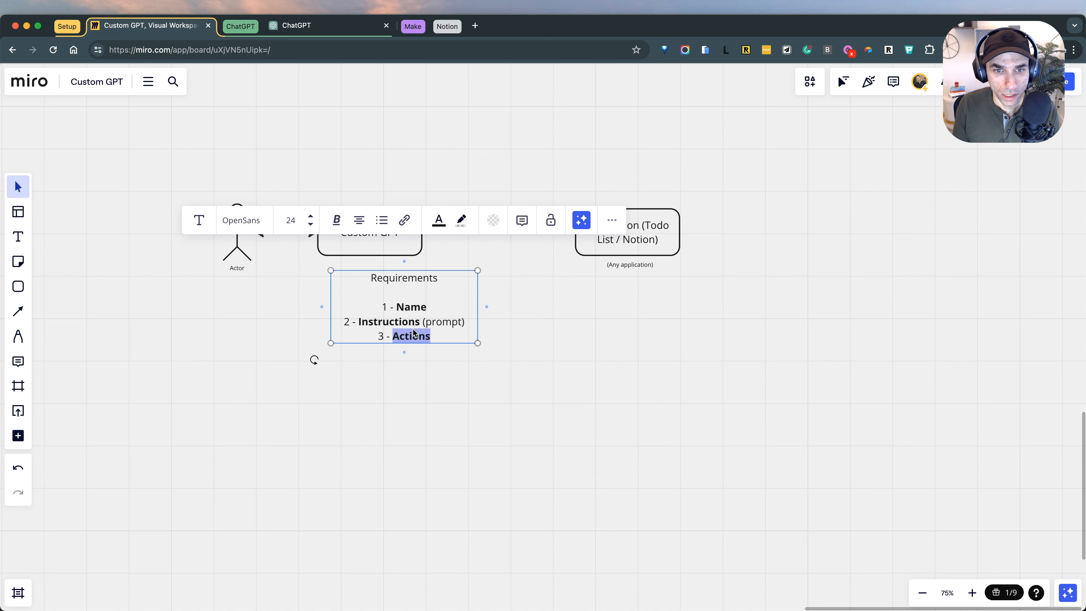
# Step: Left-align the Requirements text and shift it slightly left to line up with the left edge of the Custom GPT box
pyautogui.click(359, 220)
pyautogui.click(337, 247)
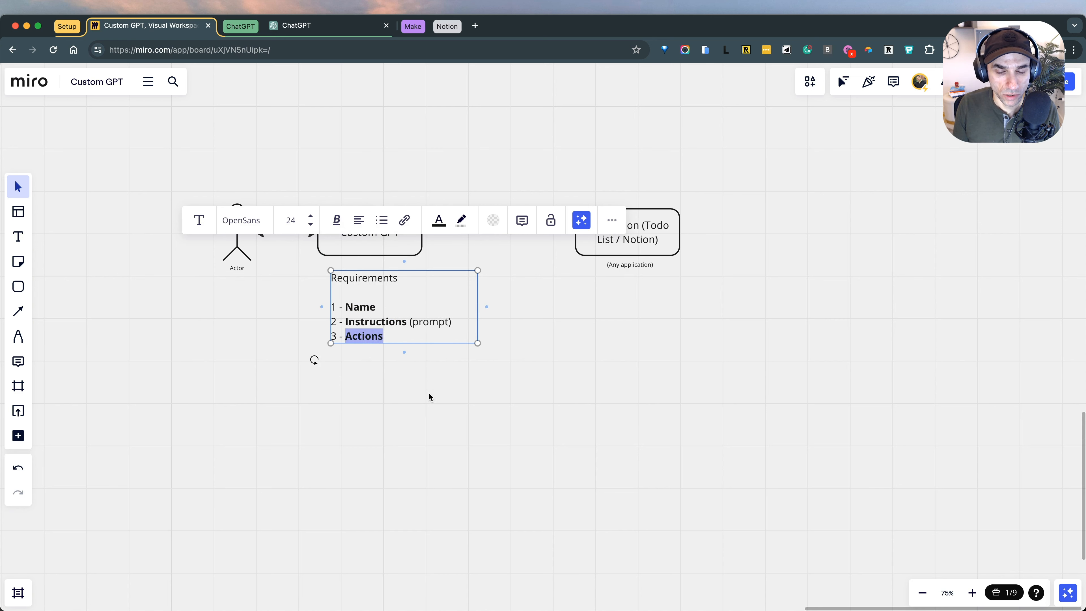
pyautogui.click(429, 397)
pyautogui.moveTo(381, 321); pyautogui.dragTo(370, 319)
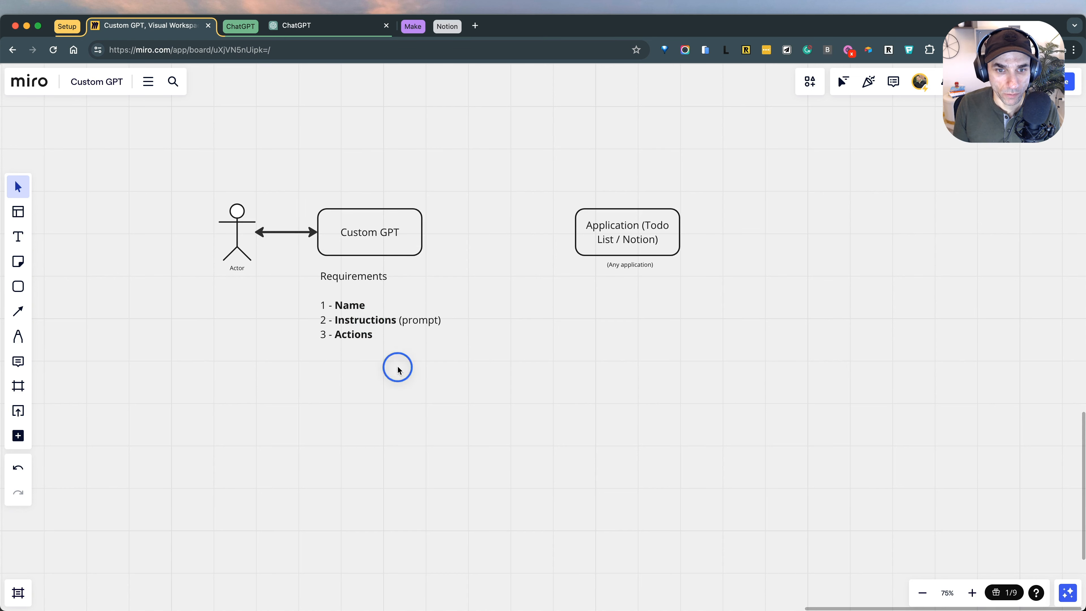
pyautogui.click(388, 337)
pyautogui.hscroll(-2, 421, 346)
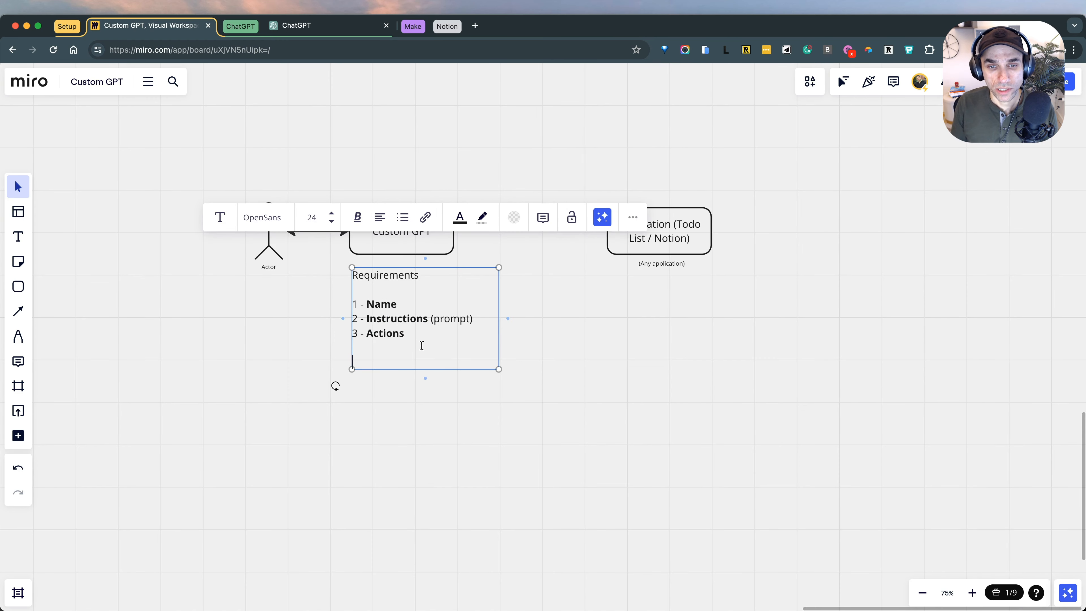
pyautogui.doubleClick(389, 333)
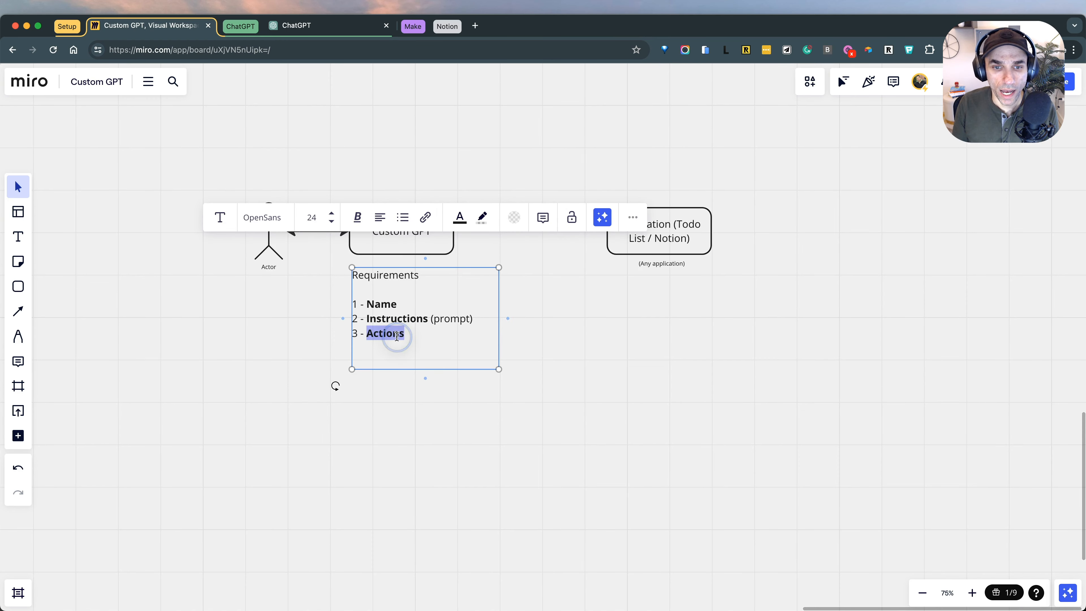
pyautogui.click(575, 341)
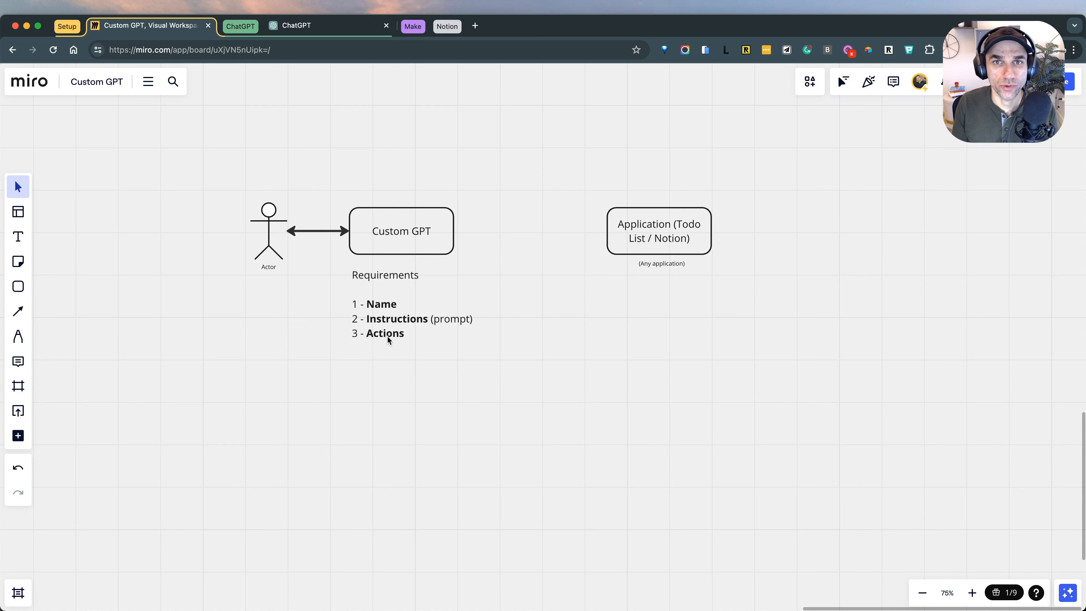
pyautogui.moveTo(586, 204); pyautogui.dragTo(754, 309)
pyautogui.click(626, 355)
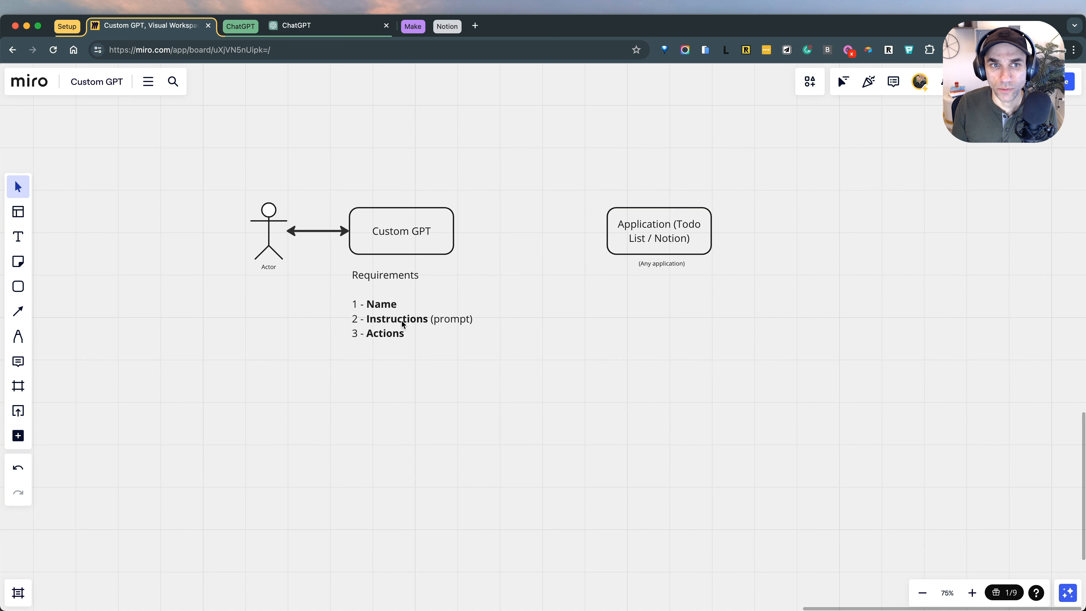
# Step: Switch to the ChatGPT conversation and highlight the prompt "what's on my todo list?"
pyautogui.click(350, 26)
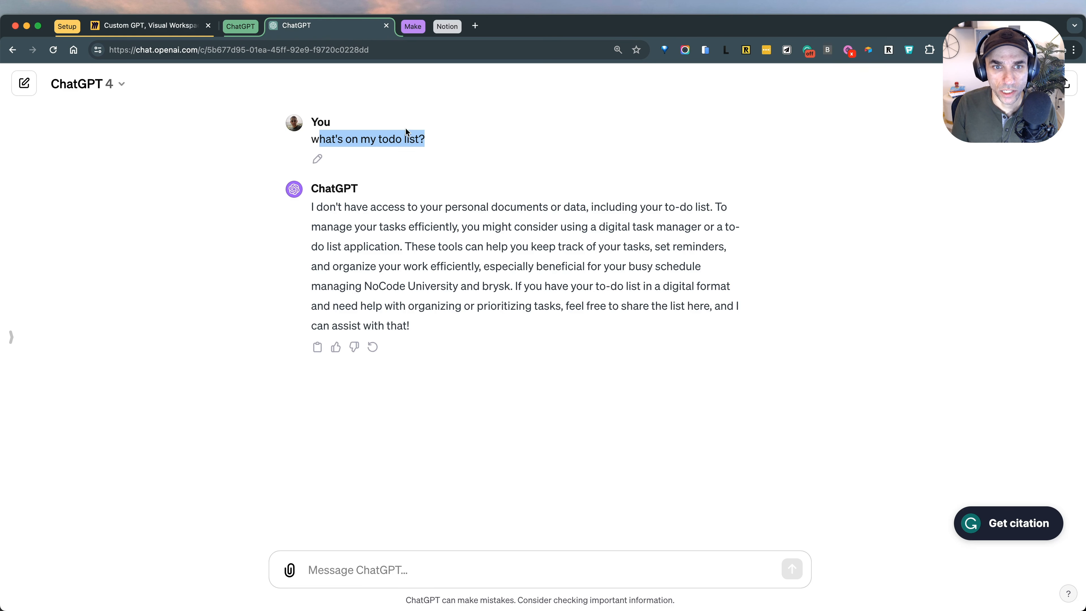
pyautogui.click(350, 141)
pyautogui.click(311, 140)
pyautogui.moveTo(311, 141); pyautogui.dragTo(446, 142)
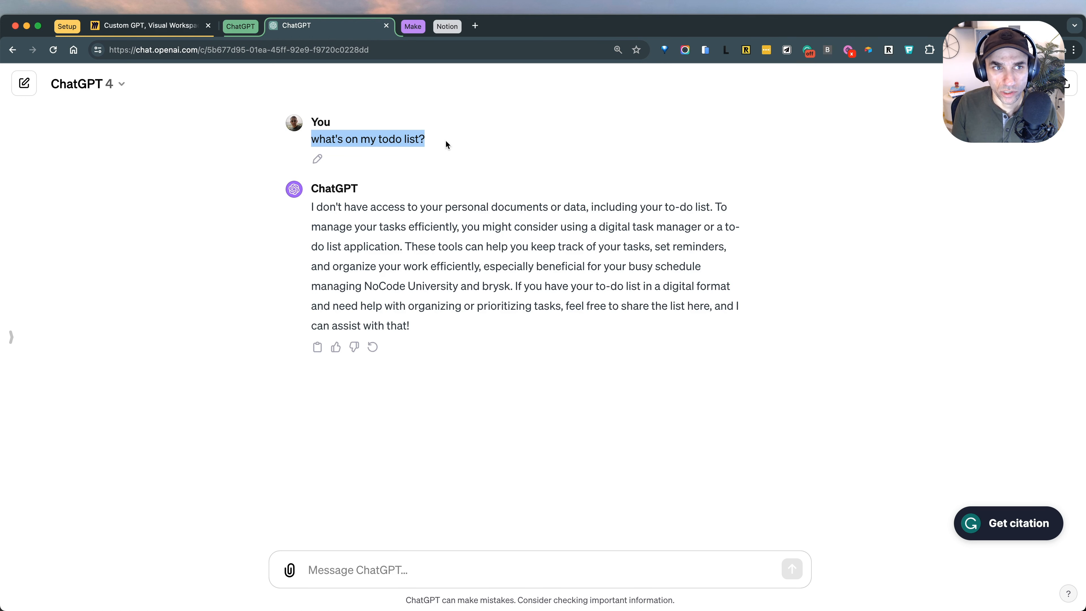
# Step: Return to the Miro board and append "(API Spec)" in non-bold text to the Actions item of the Requirements list
pyautogui.click(166, 26)
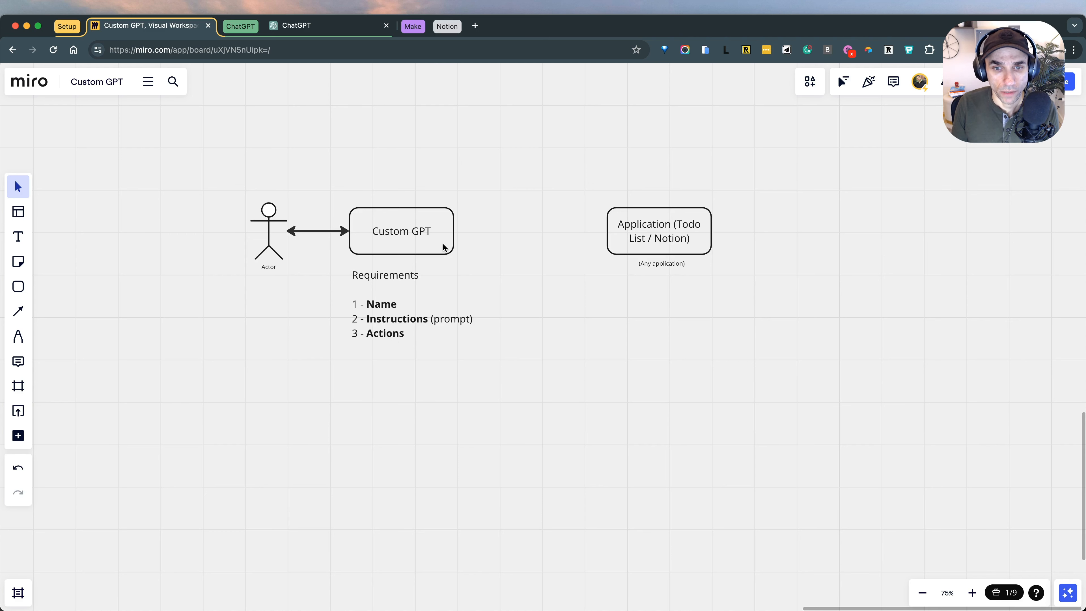
pyautogui.click(390, 353)
pyautogui.doubleClick(394, 320)
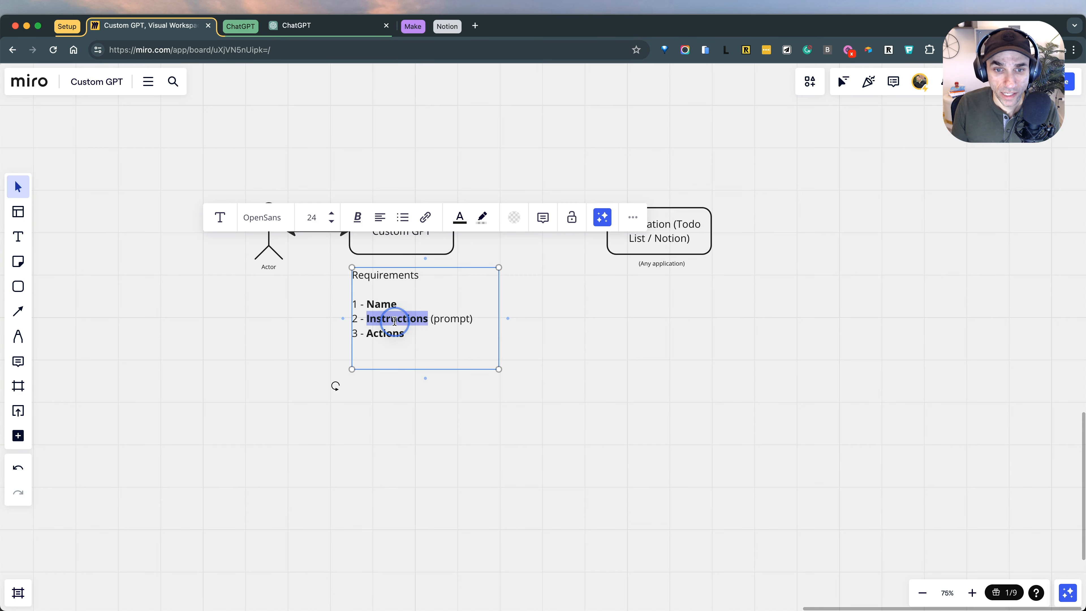
pyautogui.click(418, 332)
pyautogui.write('(')
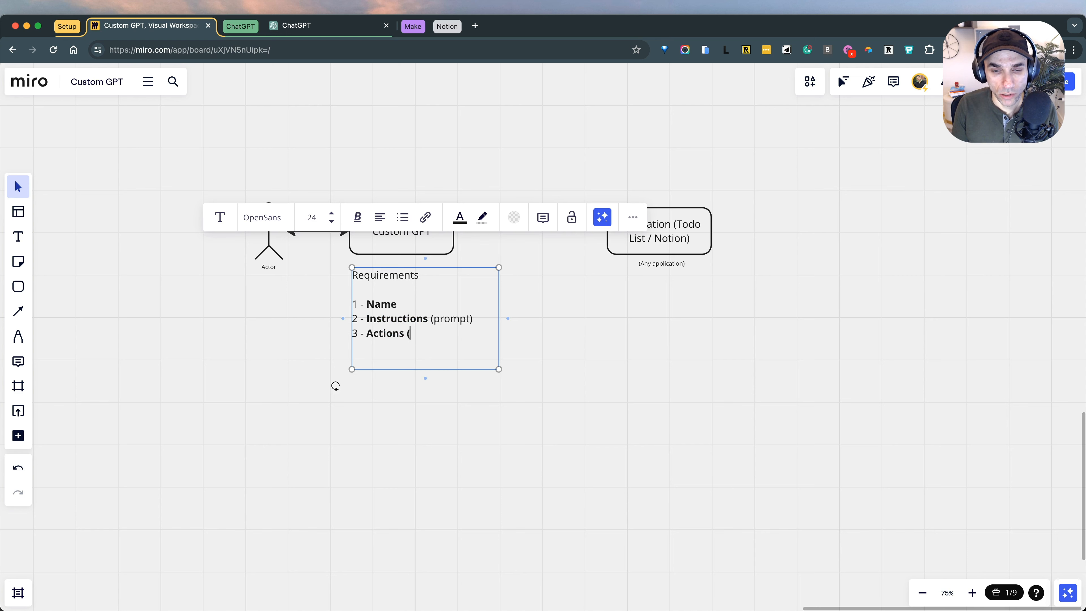
pyautogui.press('BackSpace')
pyautogui.write('(API')
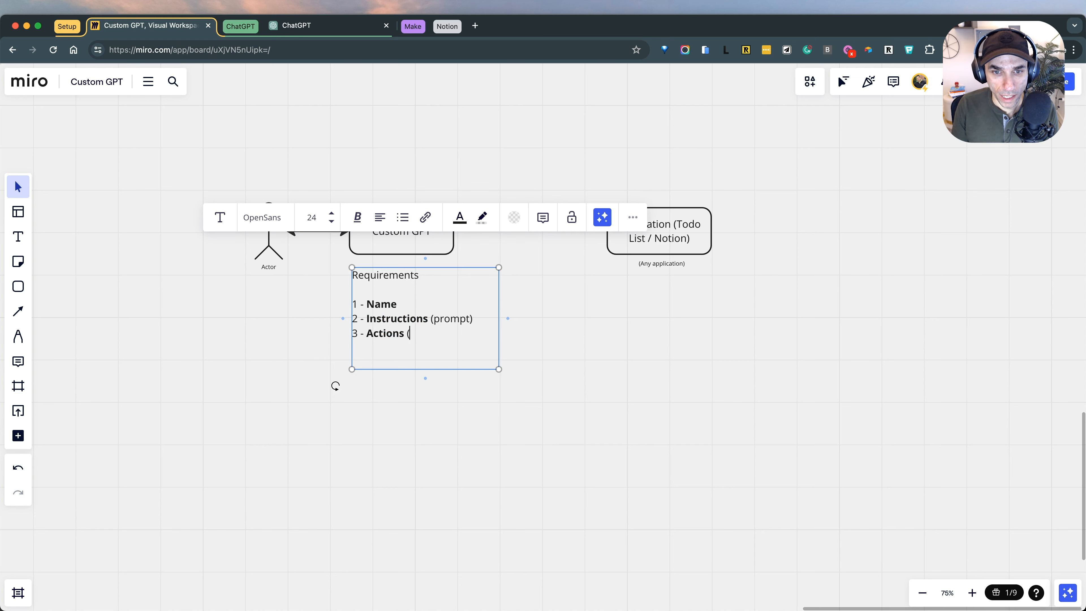
pyautogui.write(' Spec')
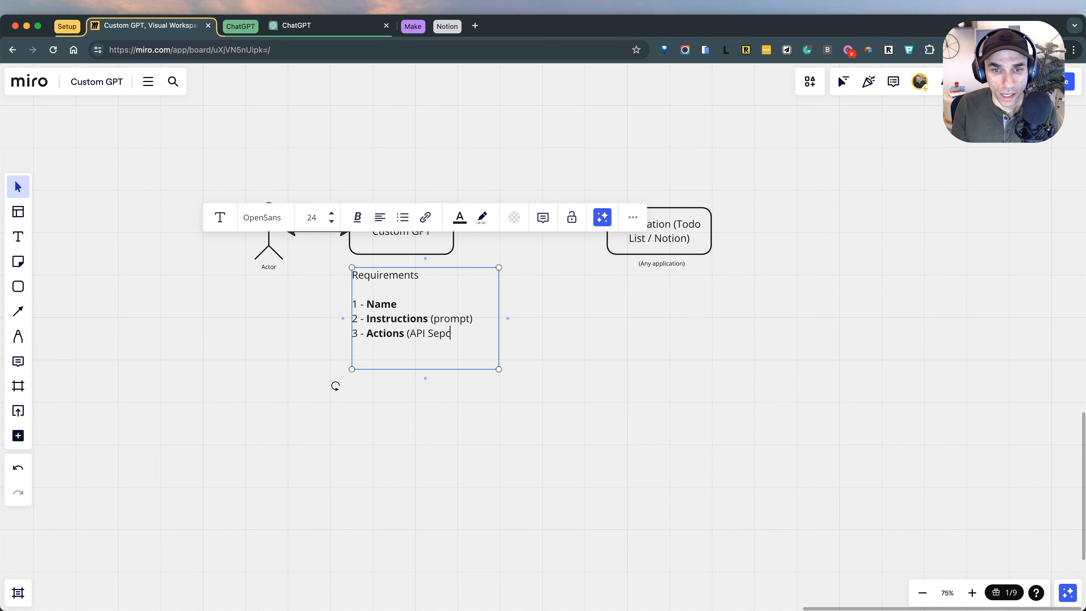
pyautogui.write(')')
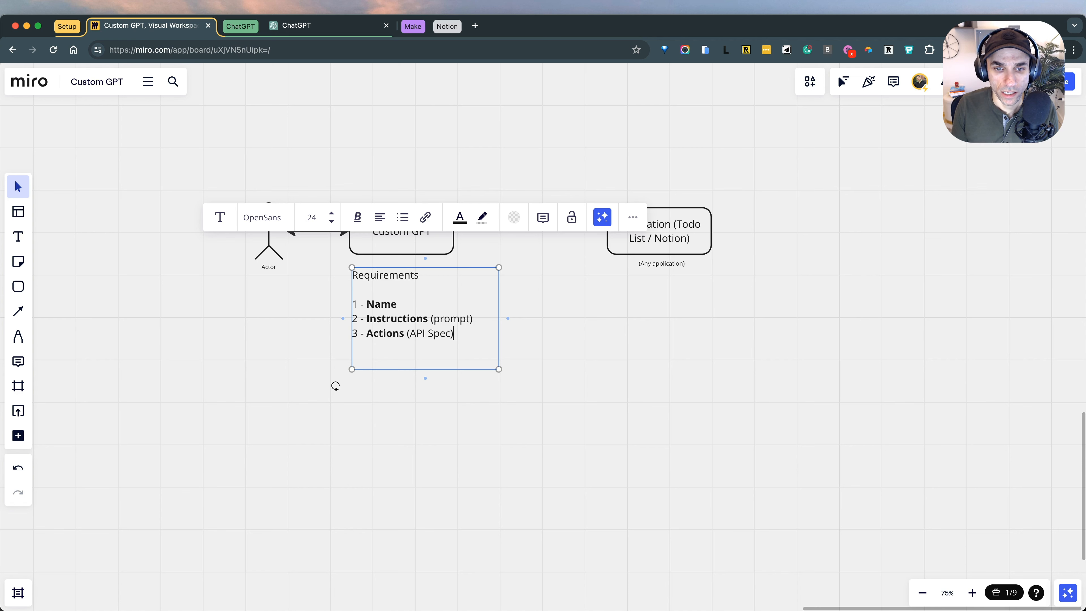
pyautogui.click(563, 341)
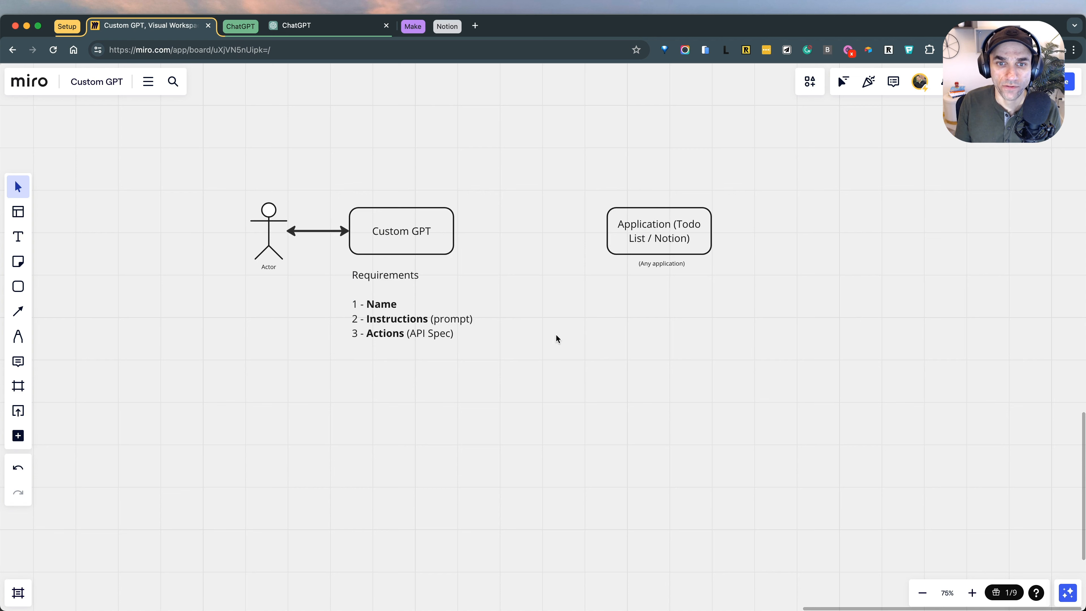
# Step: Connect the Custom GPT box to the Application box with a double-headed arrow labelled "API Calls"
pyautogui.click(424, 226)
pyautogui.moveTo(463, 231); pyautogui.dragTo(623, 234)
pyautogui.click(615, 291)
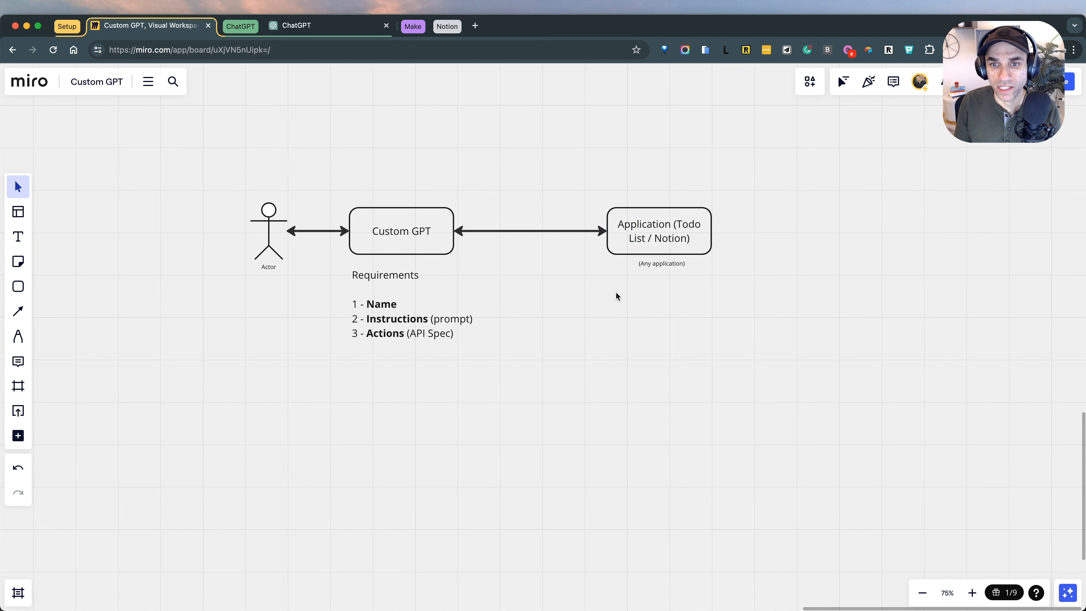
pyautogui.click(523, 231)
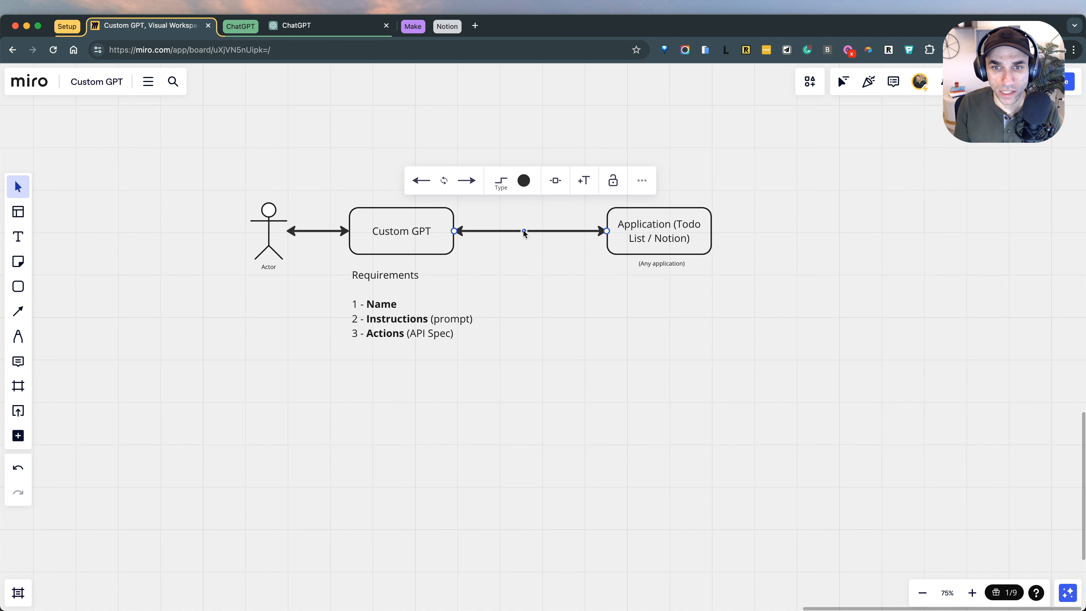
pyautogui.doubleClick(530, 230)
pyautogui.write('API Calls')
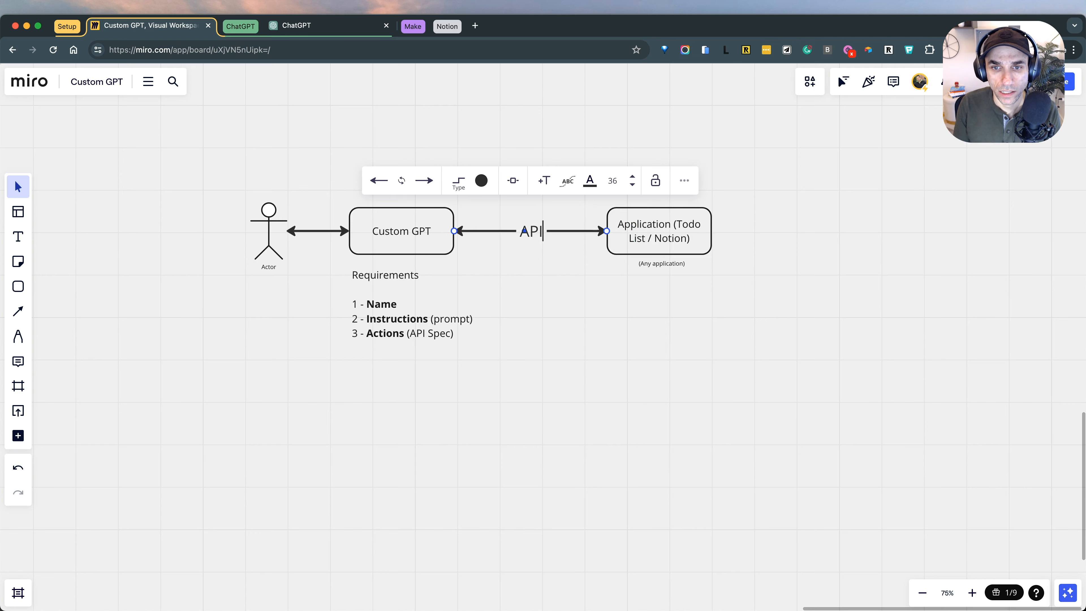
pyautogui.click(545, 262)
# Step: Move the Application box and its "(Any application)" caption further right, away from the Custom GPT box
pyautogui.scroll(-1, 479, 302)
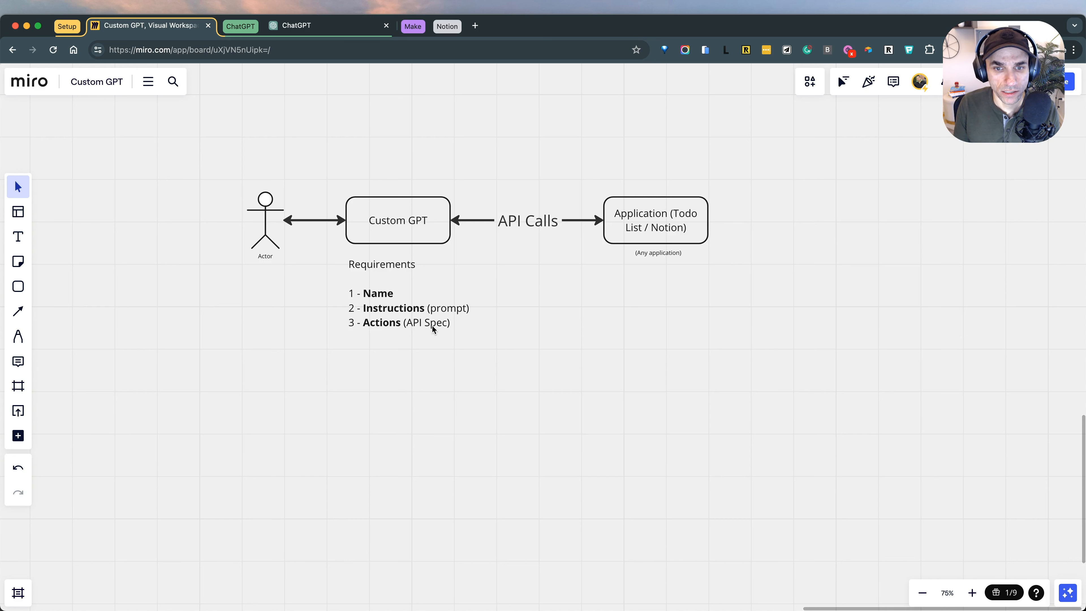
pyautogui.moveTo(592, 175); pyautogui.dragTo(720, 230)
pyautogui.click(695, 319)
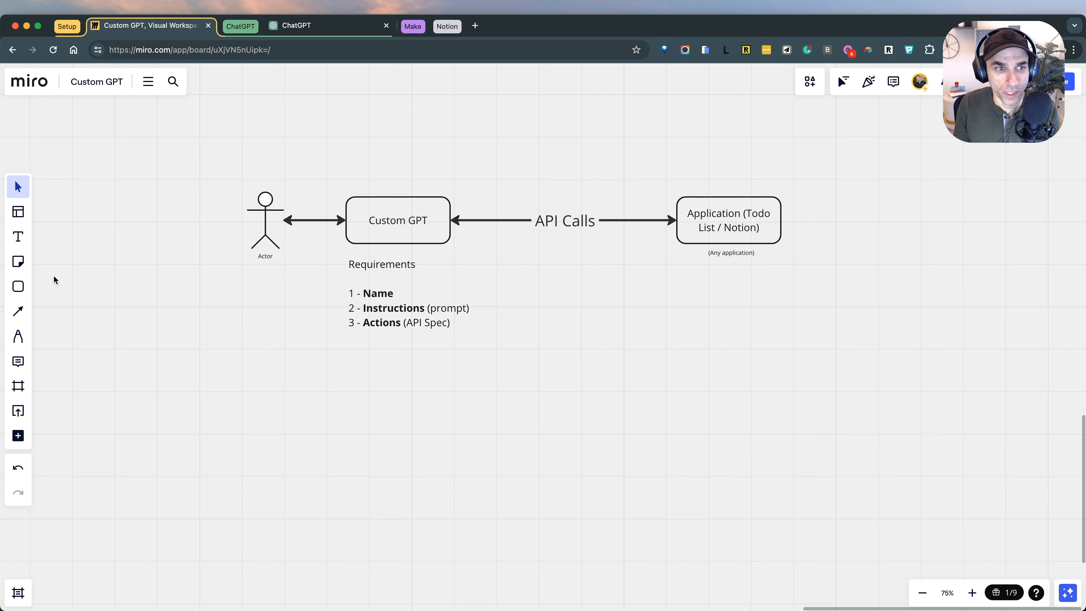
# Step: Duplicate the Requirements text below itself and replace the copy's content with "API Spec", a blank line, "1 - GET Todos" and "2 - CREATE Todos"
pyautogui.moveTo(413, 319); pyautogui.dragTo(465, 402)
pyautogui.doubleClick(459, 389)
pyautogui.press('BackSpace')
pyautogui.write('API Spec')
pyautogui.press('Return')
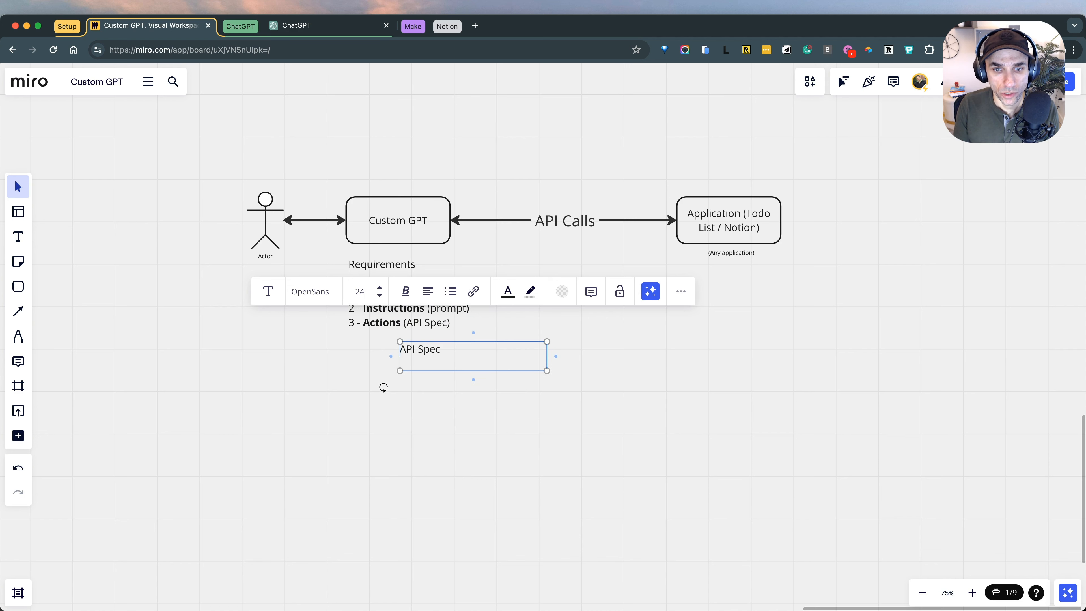
pyautogui.press('Return')
pyautogui.write('1 -')
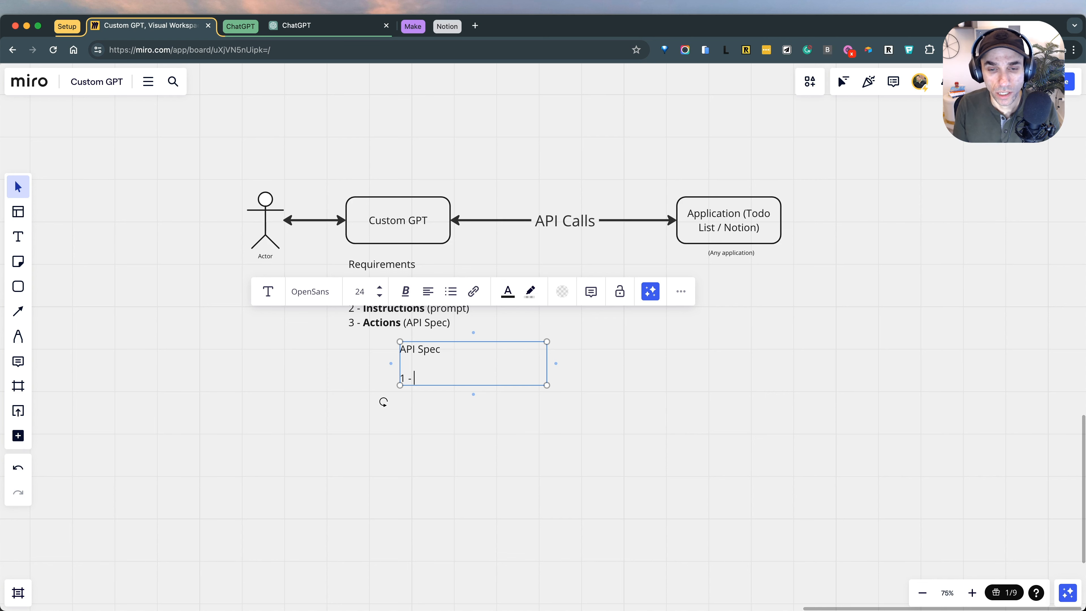
pyautogui.write(' GET ')
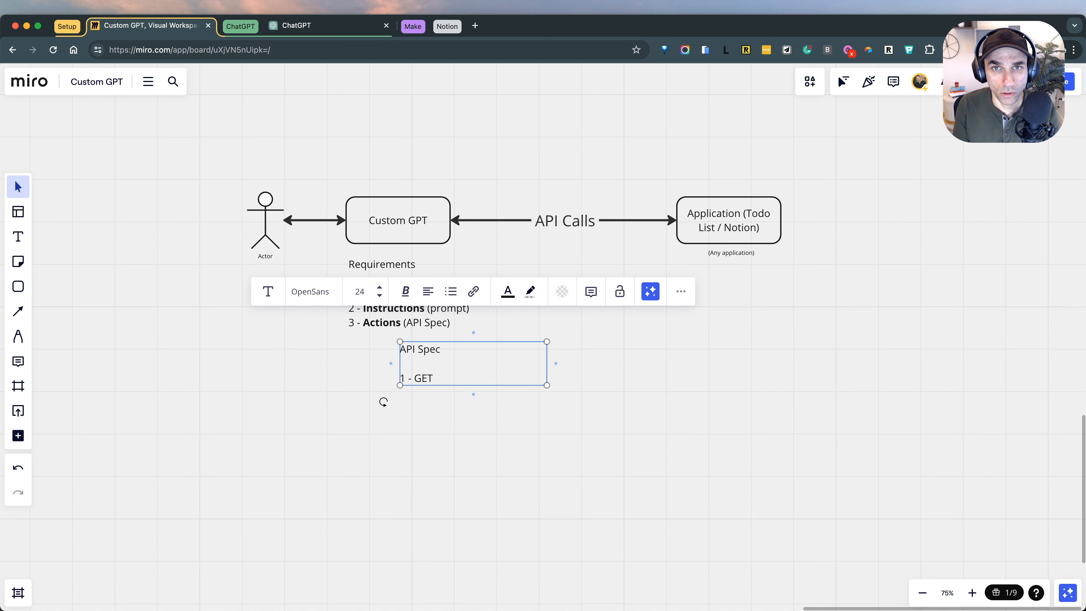
pyautogui.write('Todos')
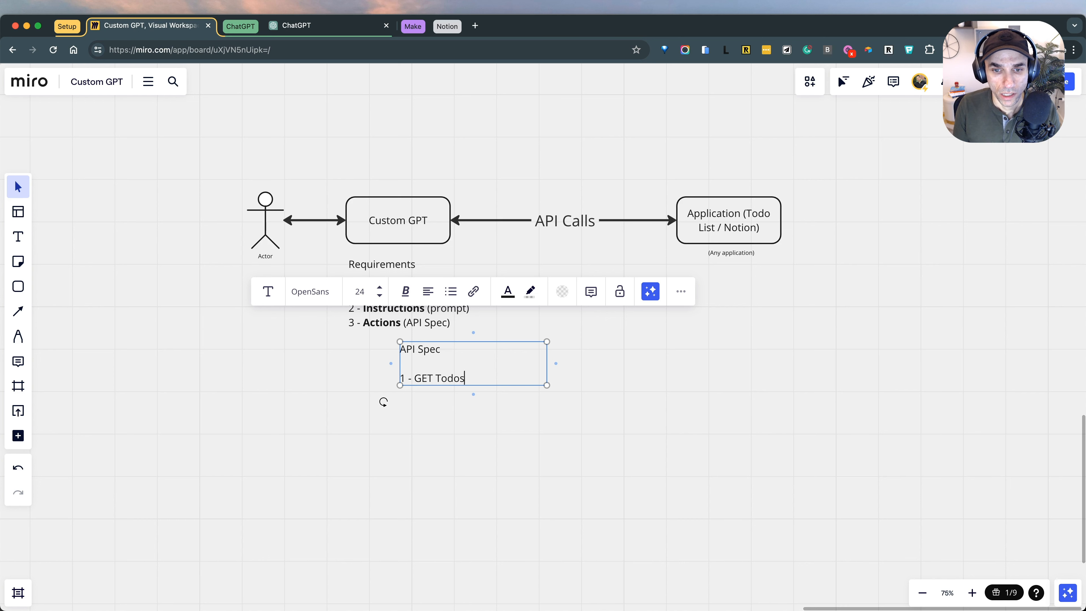
pyautogui.press('Return')
pyautogui.write('2 - ')
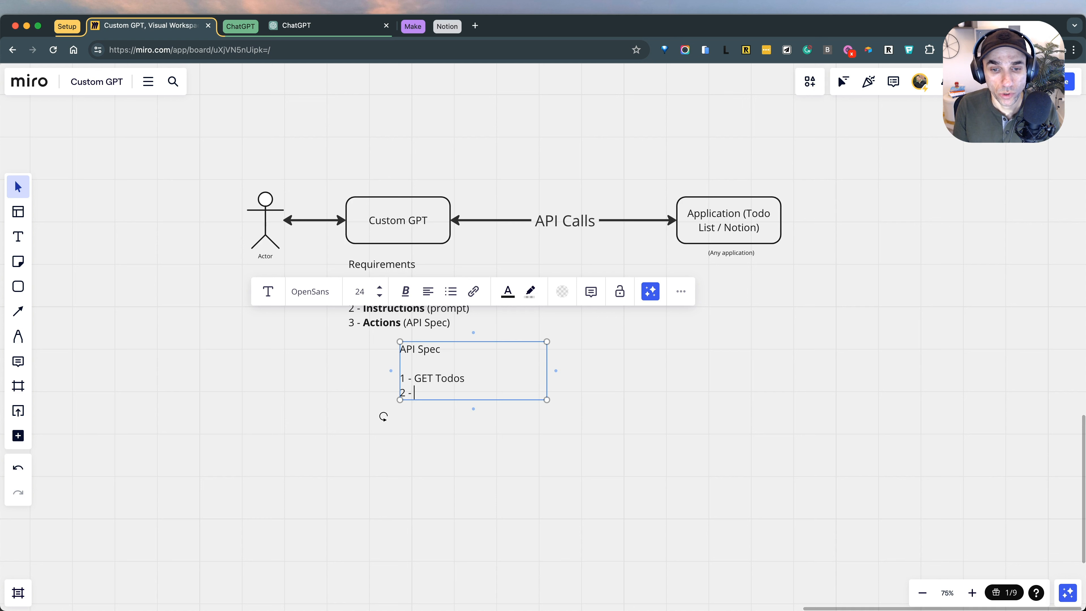
pyautogui.write('CREATE Todos')
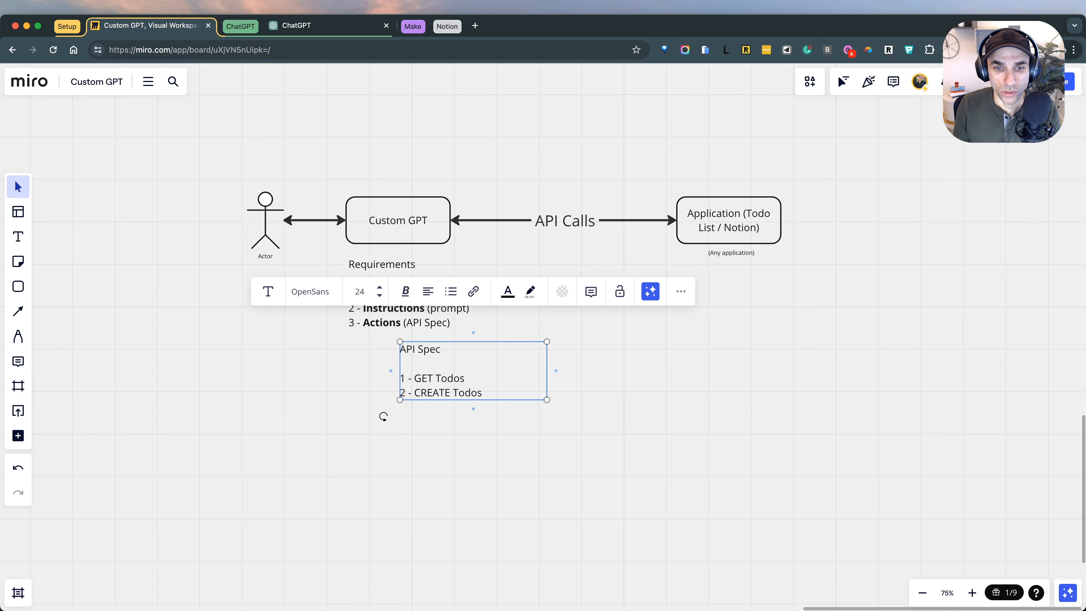
# Step: Remove the "API Spec" heading and blank line from the new list and place it directly beneath the Actions item, slightly indented
pyautogui.click(476, 447)
pyautogui.click(426, 351)
pyautogui.tripleClick(426, 351)
pyautogui.press('BackSpace')
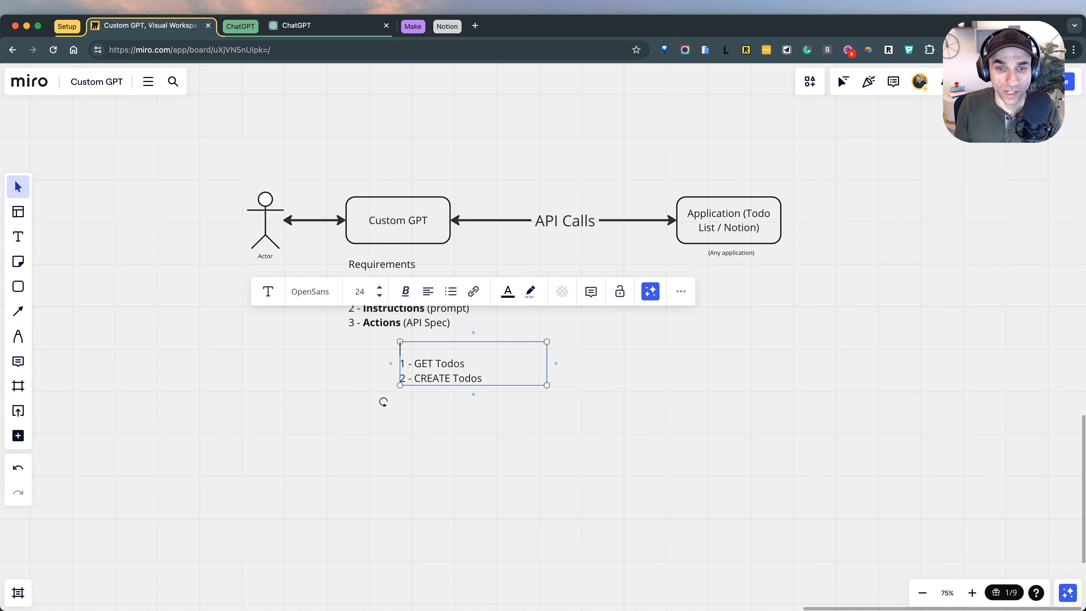
pyautogui.press('Delete')
pyautogui.click(454, 398)
pyautogui.moveTo(436, 362); pyautogui.dragTo(416, 355)
pyautogui.click(440, 398)
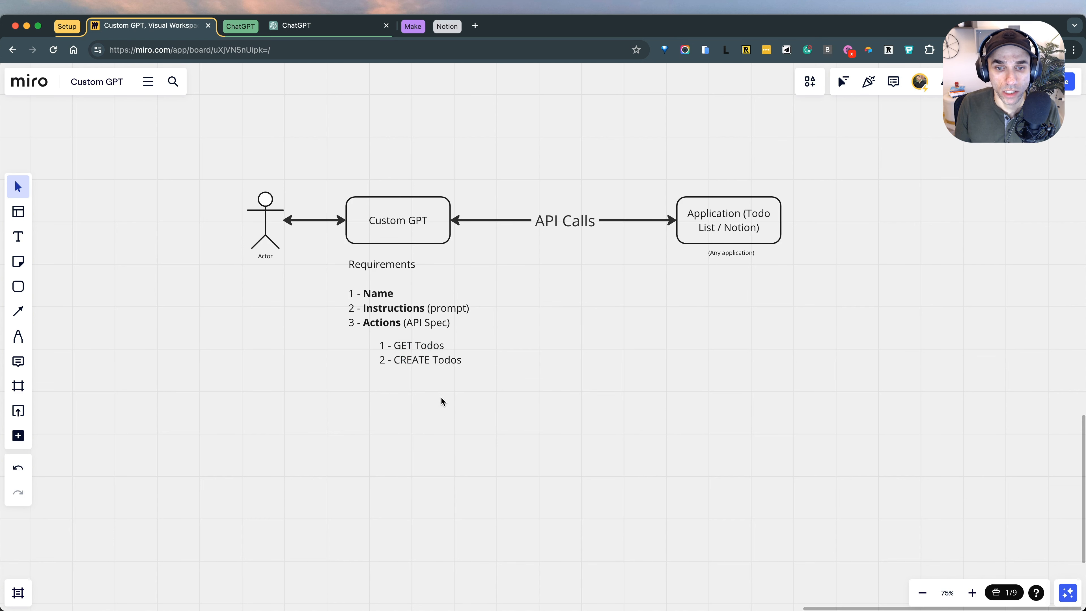
pyautogui.moveTo(485, 396); pyautogui.dragTo(377, 346)
pyautogui.click(457, 422)
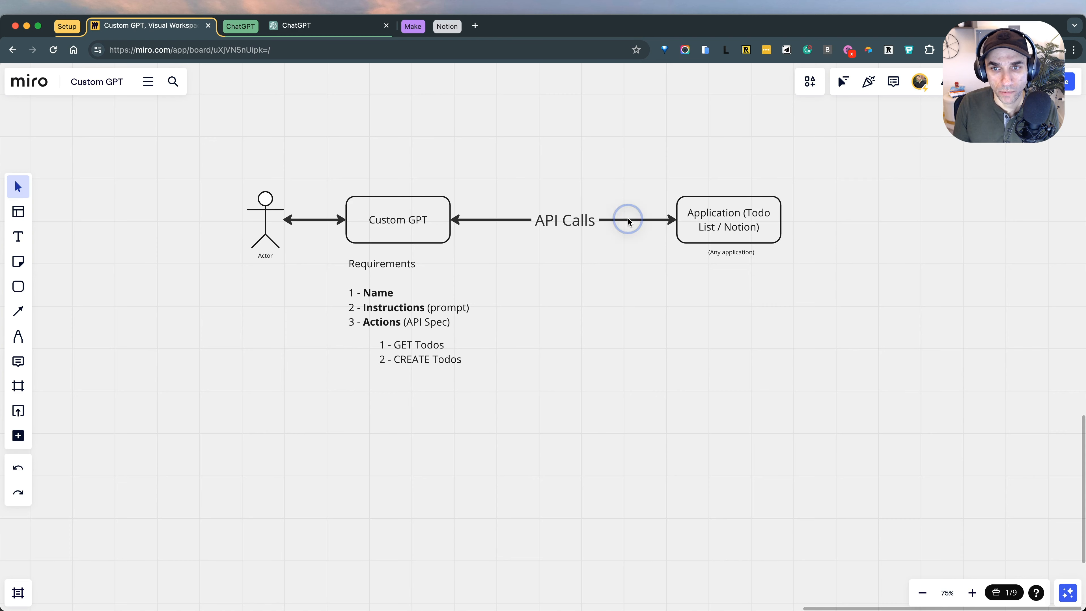
# Step: Delete the "API Calls" connector between the Custom GPT box and the Application box
pyautogui.hscroll(2, 628, 221)
pyautogui.press('BackSpace')
pyautogui.hscroll(-5, 515, 262)
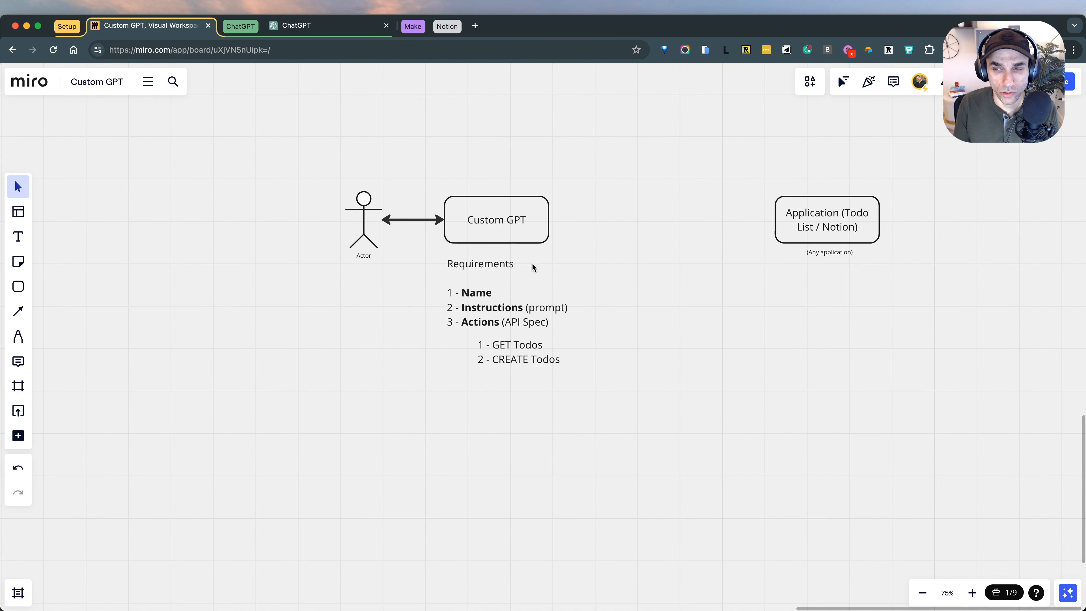
# Step: Duplicate the Custom GPT box into the gap before the Application box and label the copy "Make (Integromat)"
pyautogui.hscroll(4, 634, 258)
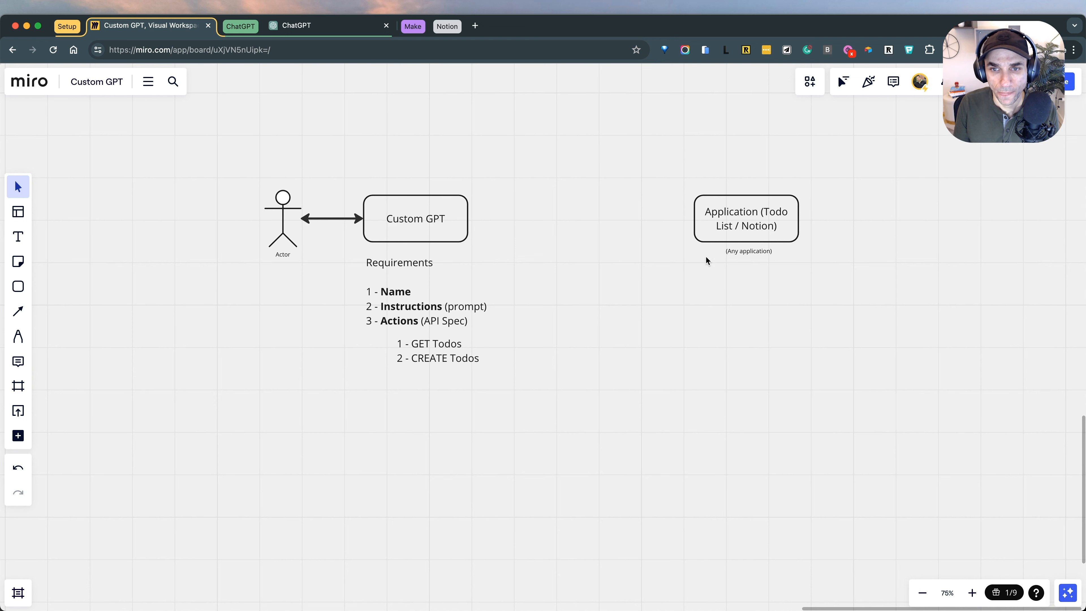
pyautogui.moveTo(475, 218); pyautogui.dragTo(620, 212)
pyautogui.write('Make (')
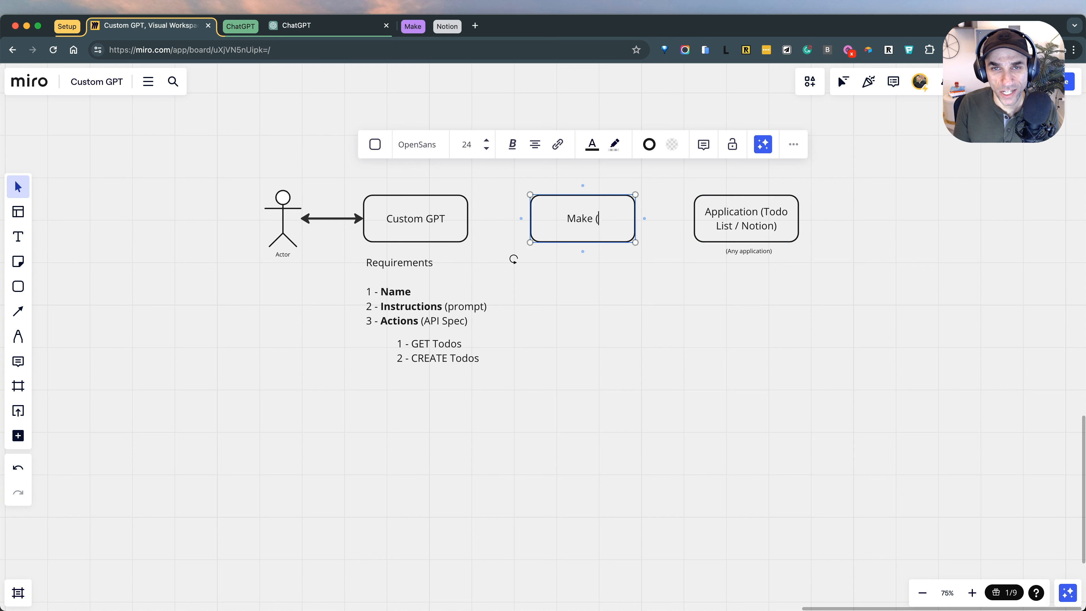
pyautogui.write('Integromat)')
pyautogui.click(599, 283)
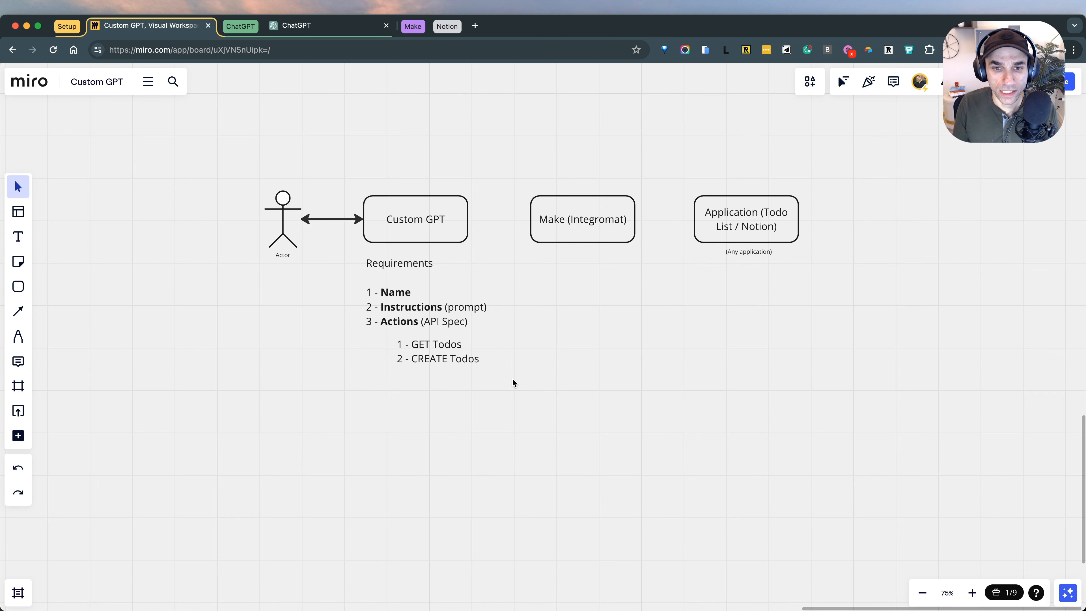
# Step: Connect the Make (Integromat) box to the Application box with a double-headed arrow
pyautogui.moveTo(513, 380); pyautogui.dragTo(436, 339)
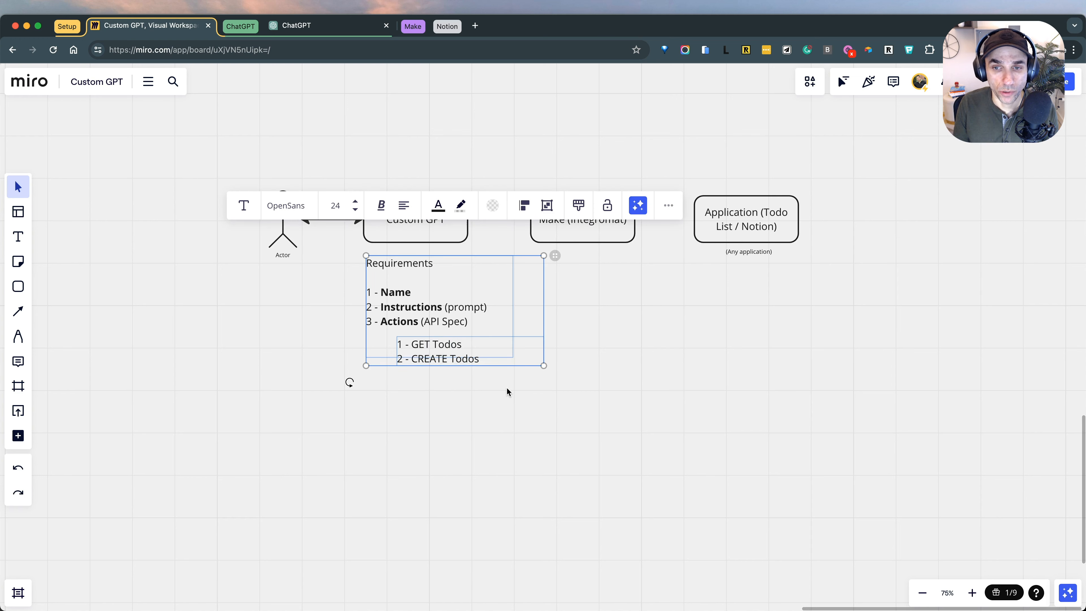
pyautogui.click(508, 391)
pyautogui.click(626, 224)
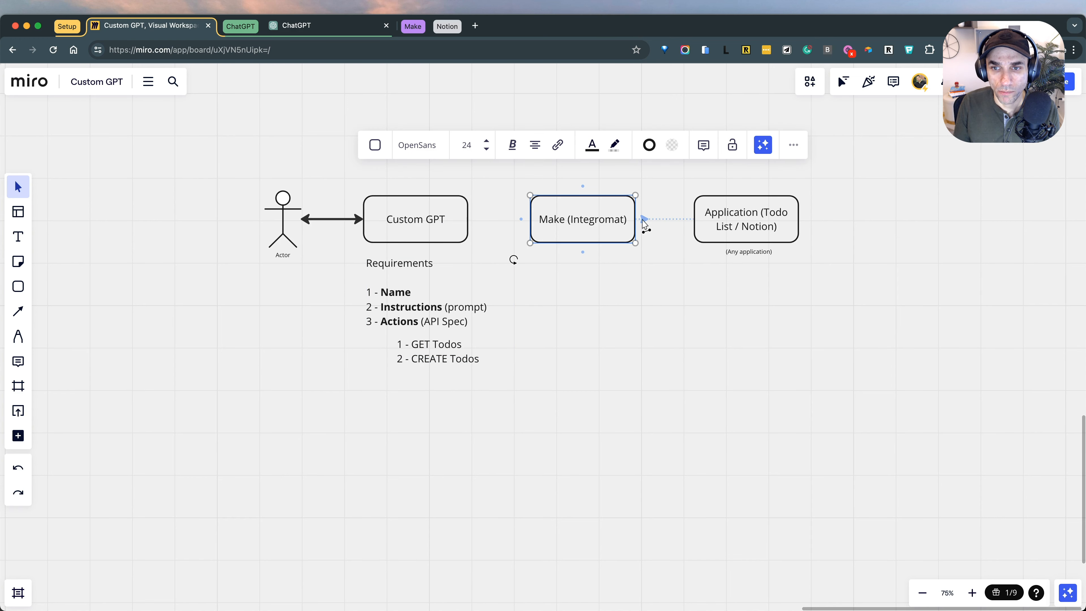
pyautogui.click(643, 221)
pyautogui.click(669, 294)
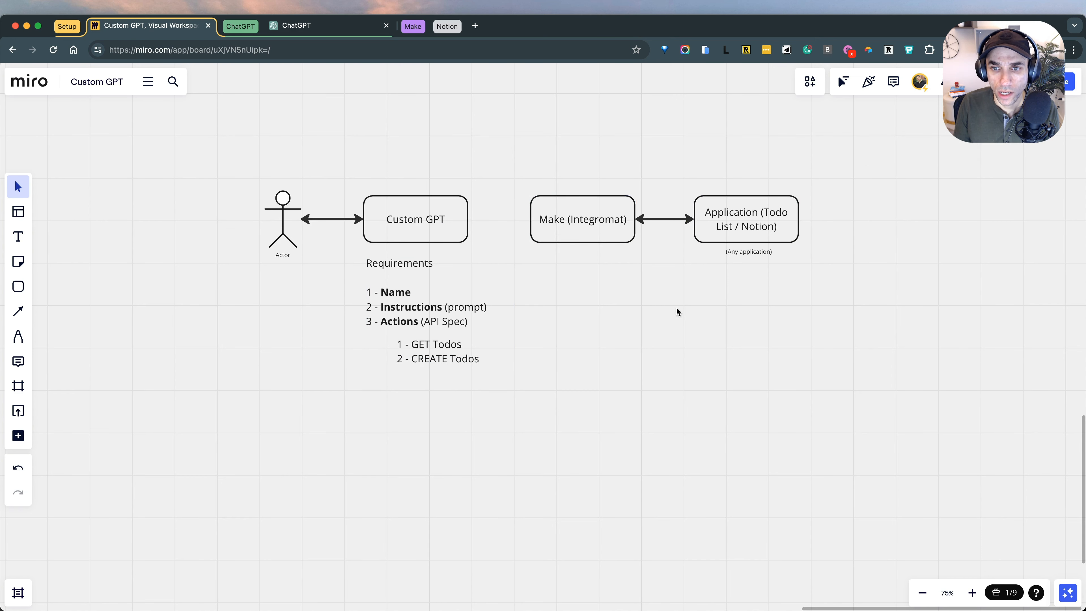
# Step: Copy the GET Todos and CREATE Todos list beneath the arrow between Make and Application, shrinking the copy to font size 10
pyautogui.moveTo(470, 357); pyautogui.dragTo(679, 262)
pyautogui.moveTo(786, 263); pyautogui.dragTo(669, 236)
pyautogui.click(680, 276)
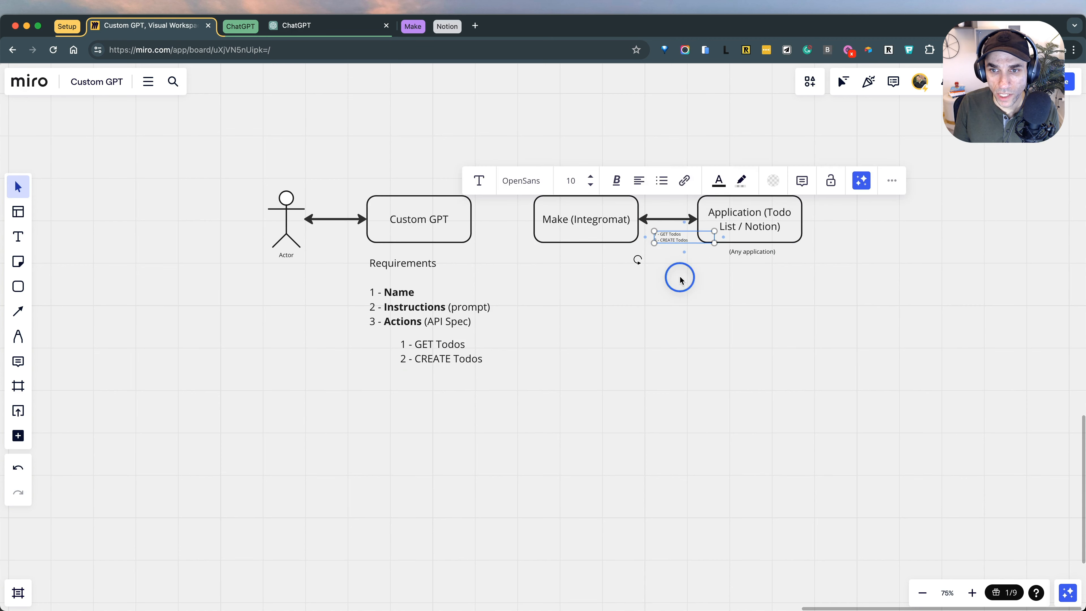
pyautogui.scroll(5, 640, 295)
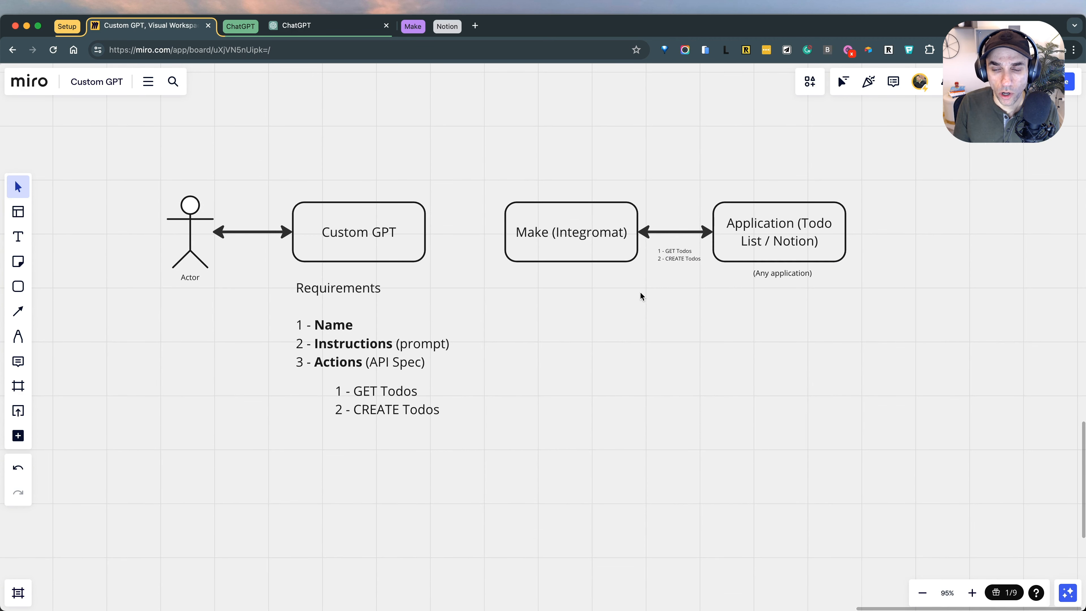
# Step: Connect the Custom GPT box to the Make (Integromat) box with a double-headed arrow
pyautogui.click(399, 231)
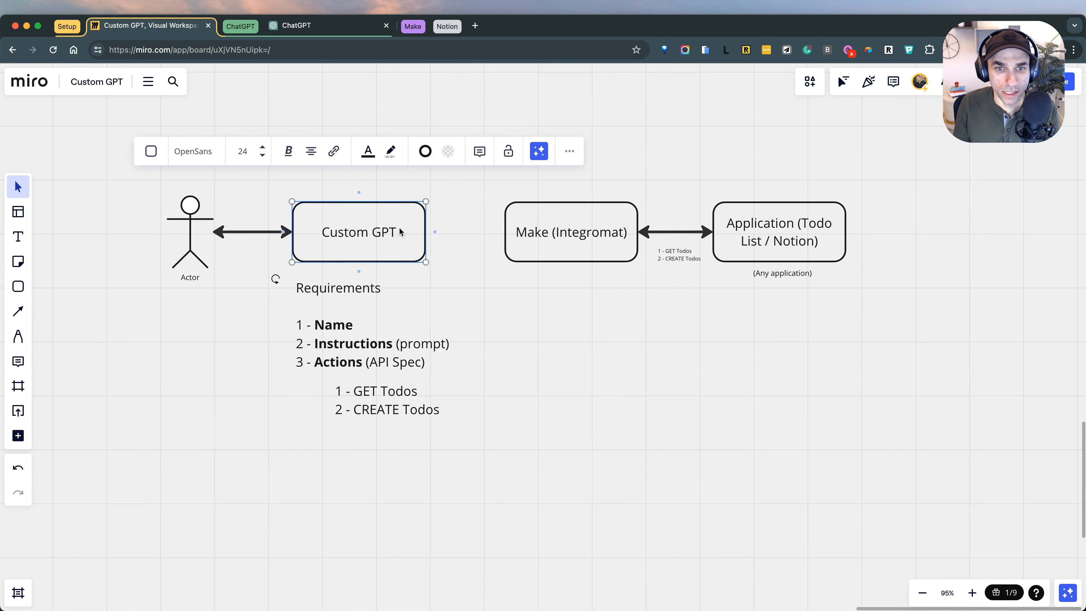
pyautogui.click(438, 234)
pyautogui.click(532, 313)
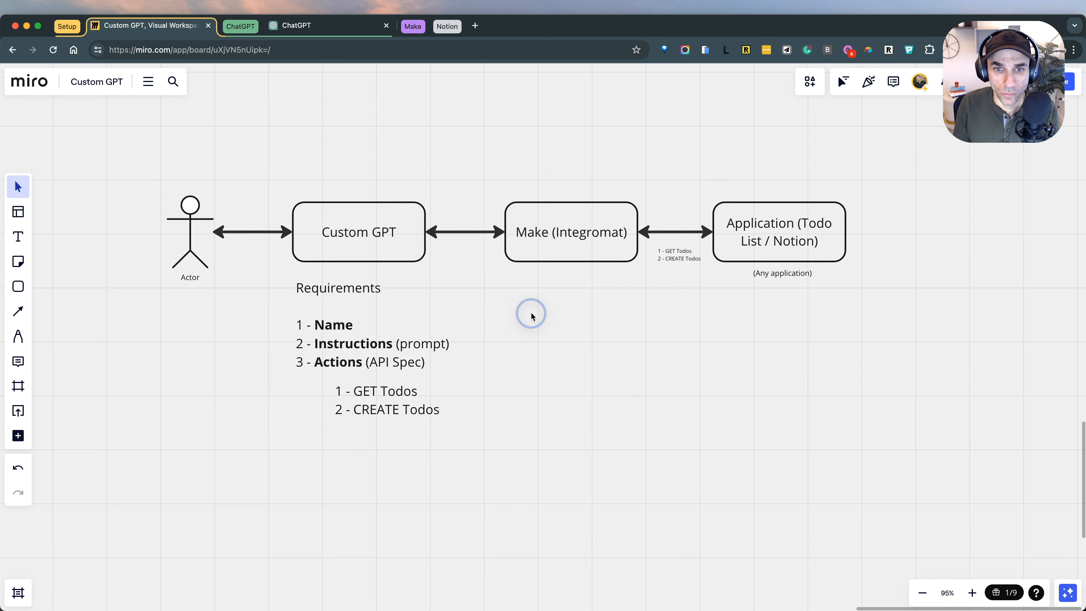
# Step: Label the arrow between Custom GPT and Make "Webhook" and set the label's font size to 14
pyautogui.doubleClick(467, 239)
pyautogui.write('Webhook')
pyautogui.press('super+a')
pyautogui.scroll(-1, 456, 208)
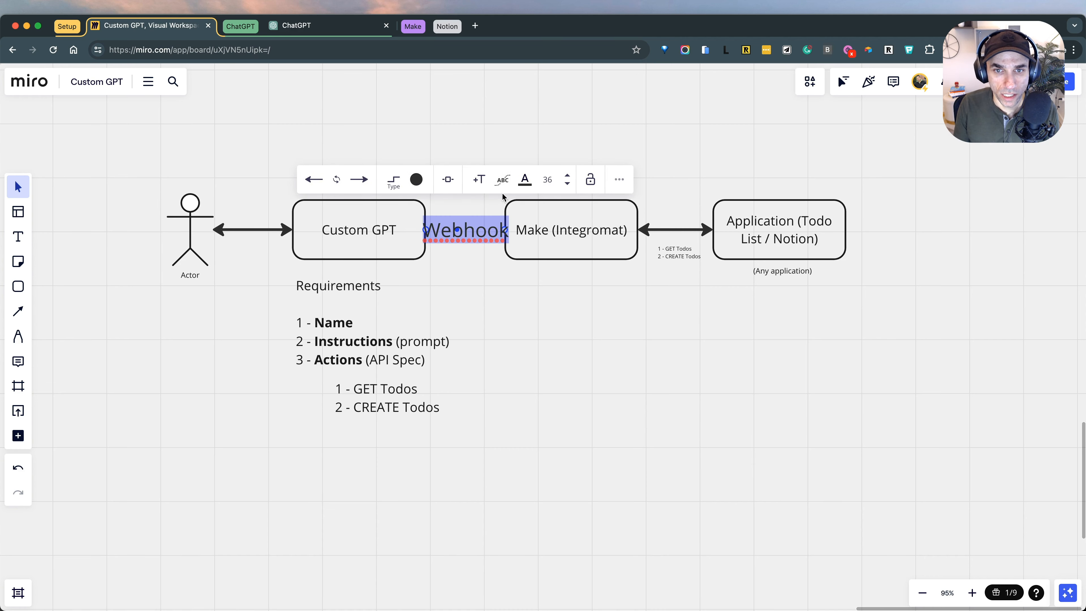
pyautogui.click(568, 183)
pyautogui.click(568, 183)
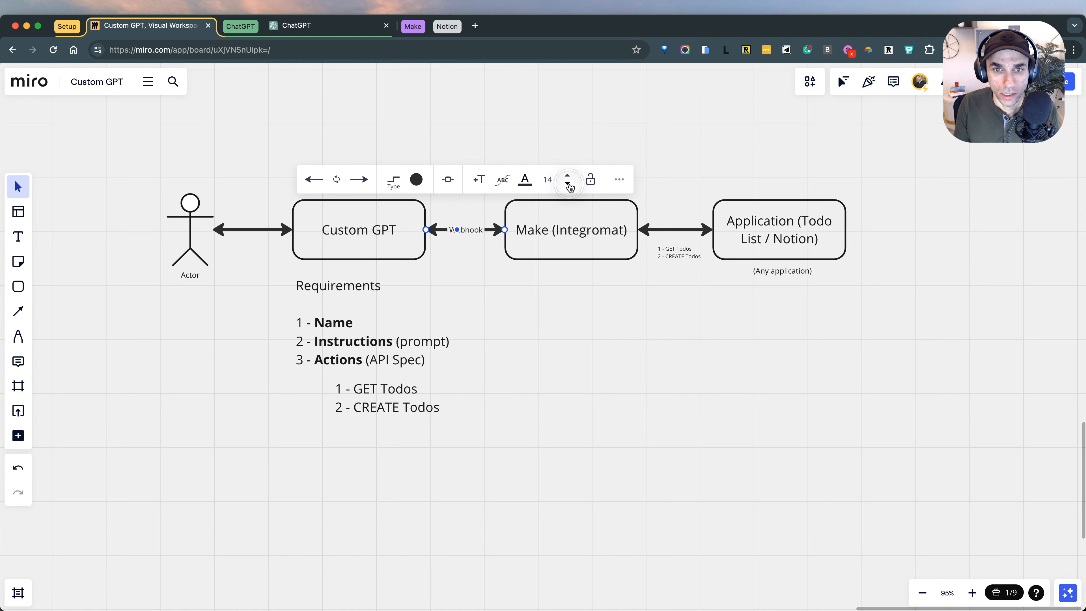
pyautogui.click(554, 278)
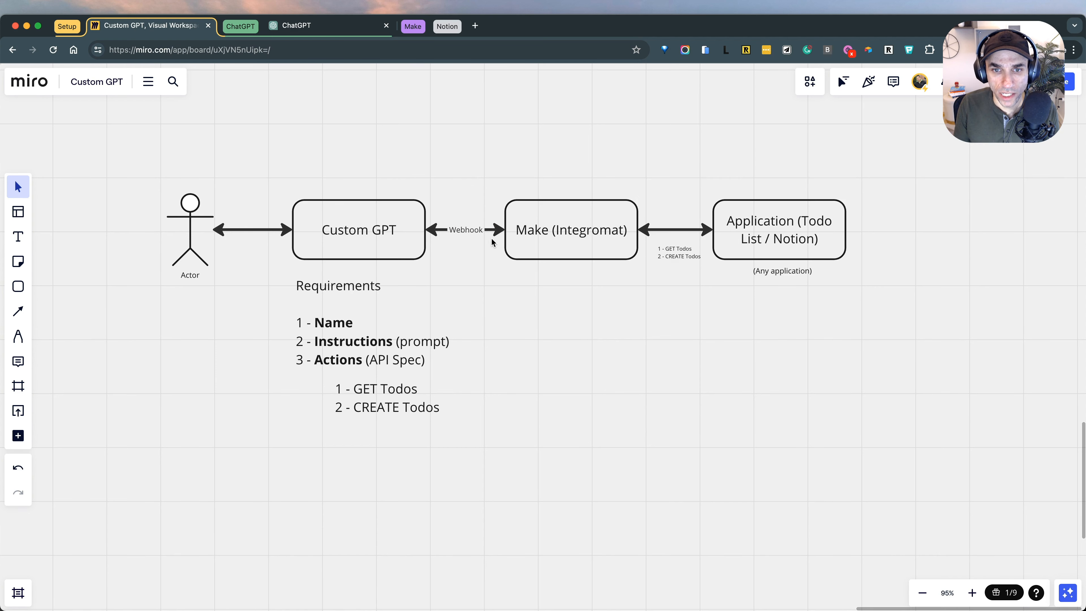
pyautogui.click(370, 400)
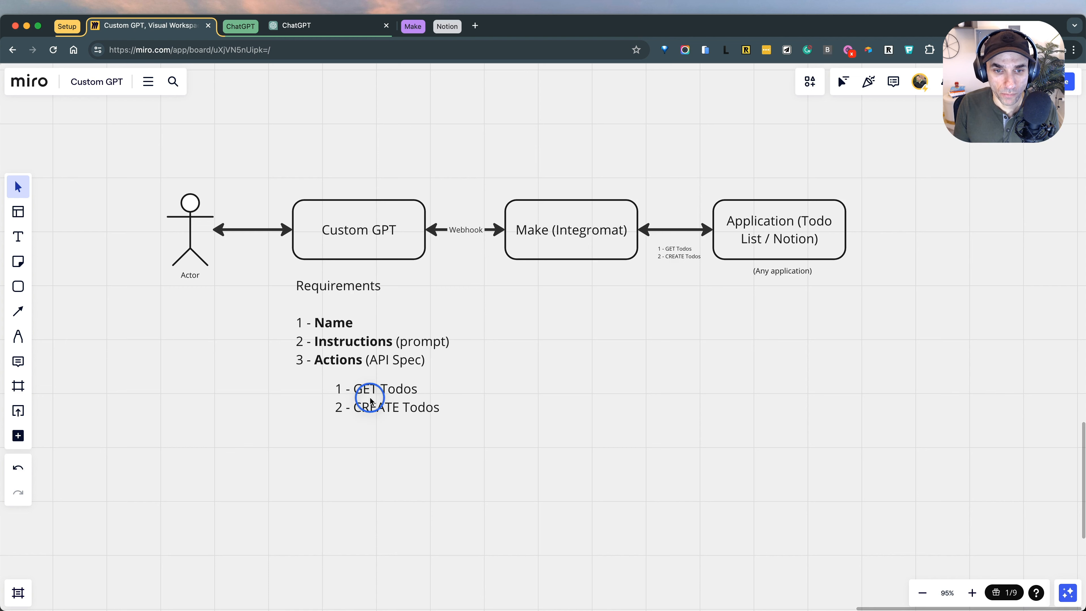
pyautogui.click(372, 428)
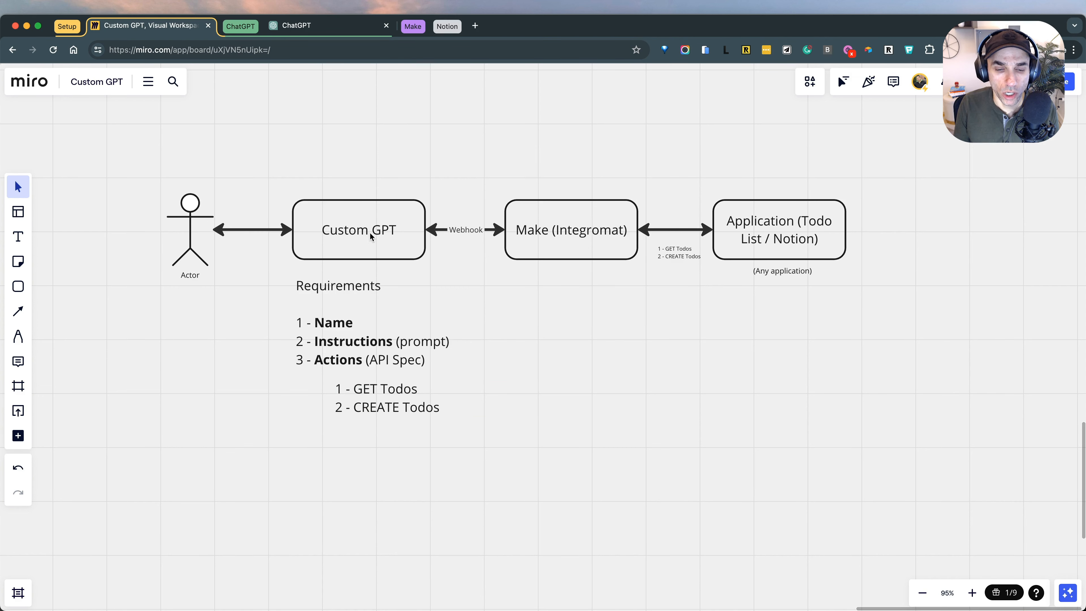
pyautogui.click(358, 388)
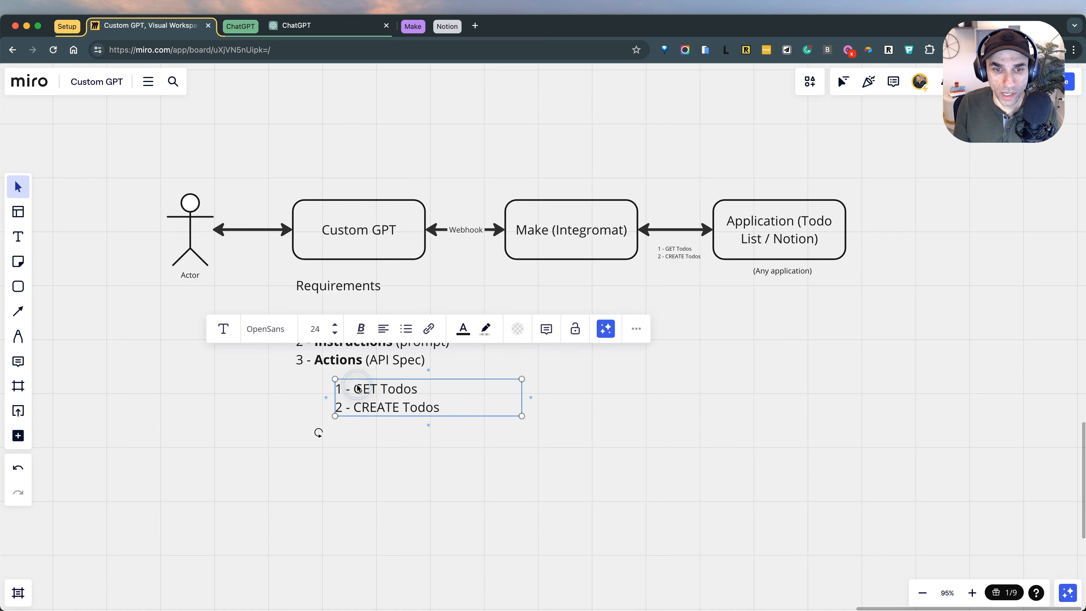
pyautogui.click(564, 230)
pyautogui.click(814, 232)
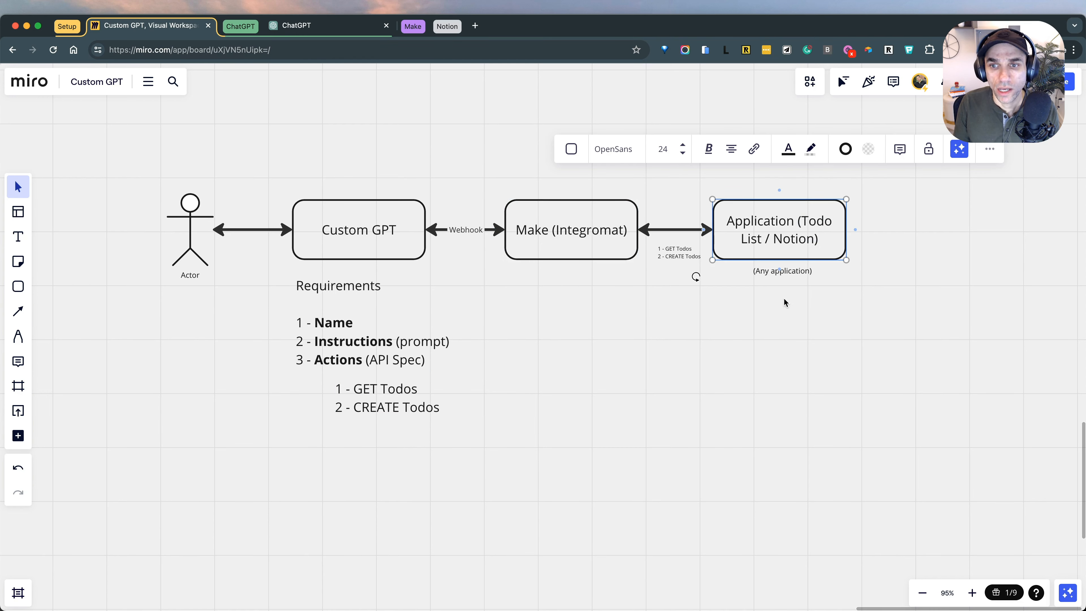
pyautogui.click(404, 232)
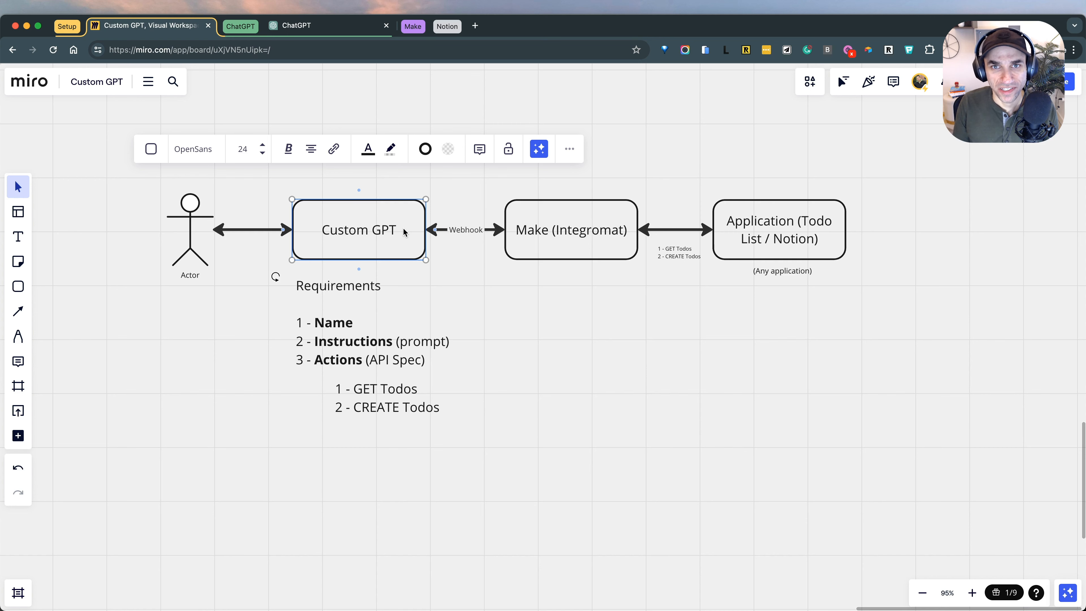
pyautogui.scroll(2, 487, 304)
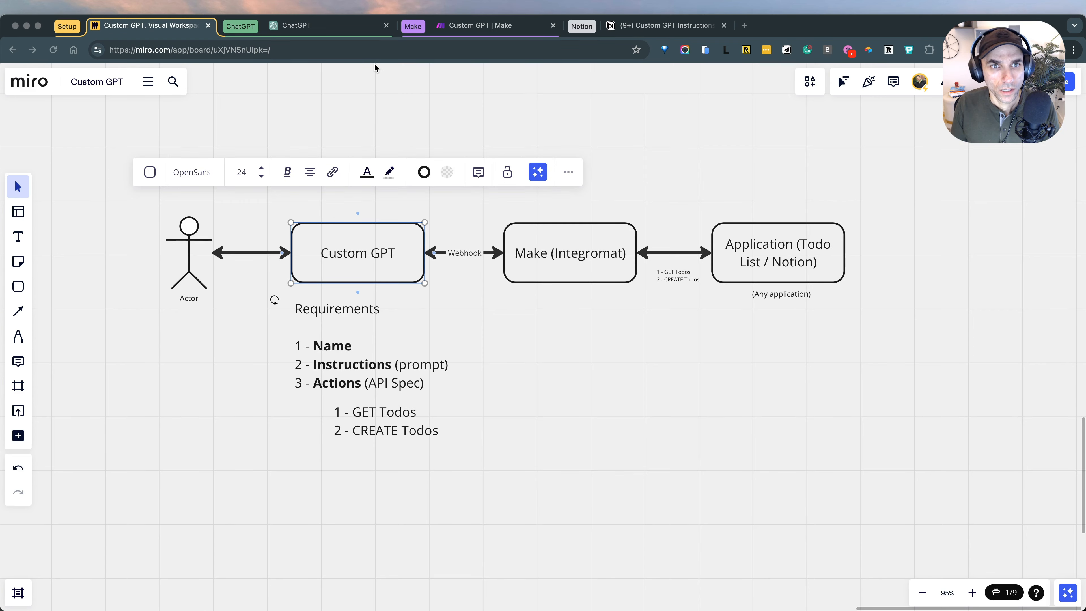
# Step: Switch to ChatGPT and open the GPT creation page at chat.openai.com/create
pyautogui.click(342, 29)
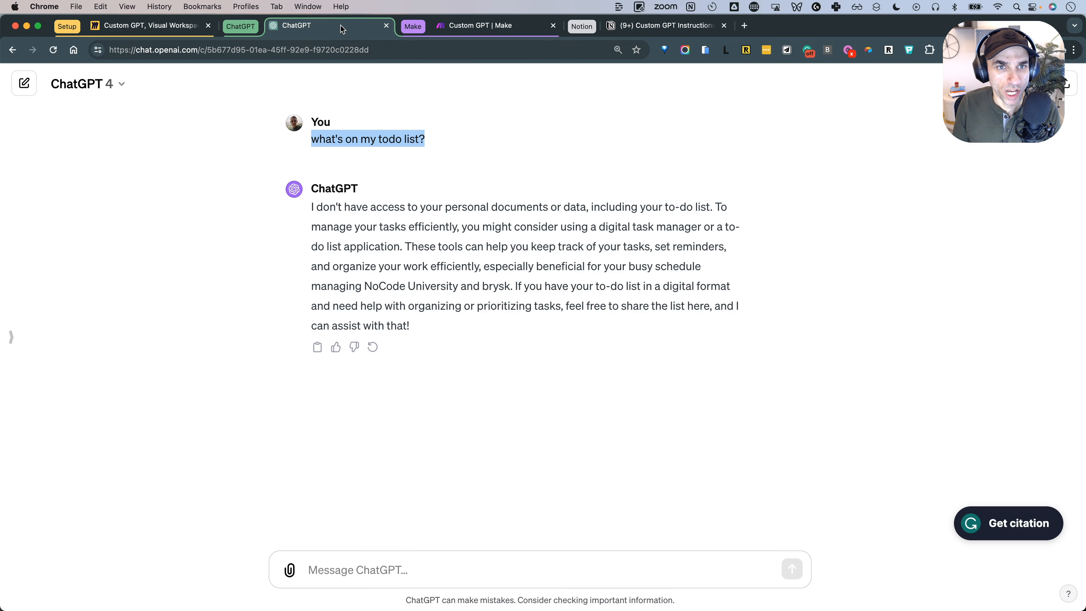
pyautogui.click(225, 51)
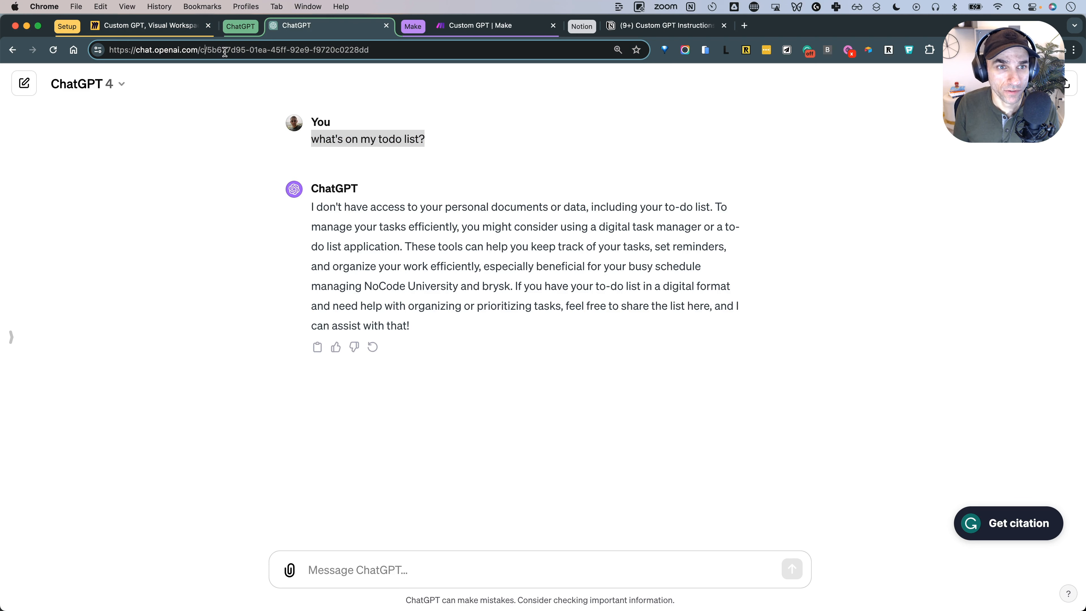
pyautogui.press('shift+super+Right')
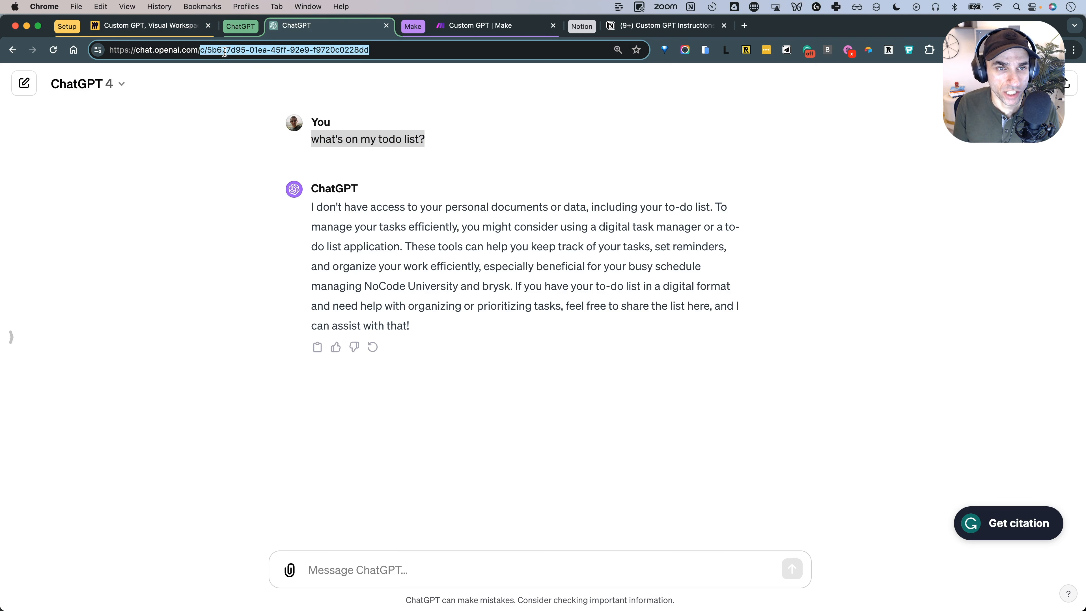
pyautogui.press('BackSpace')
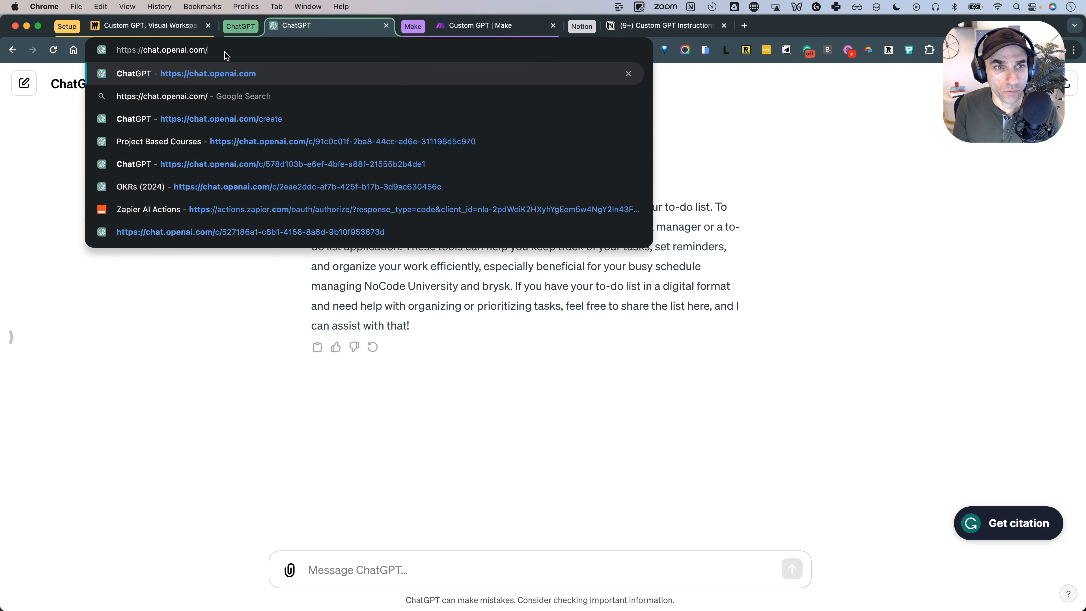
pyautogui.write('create')
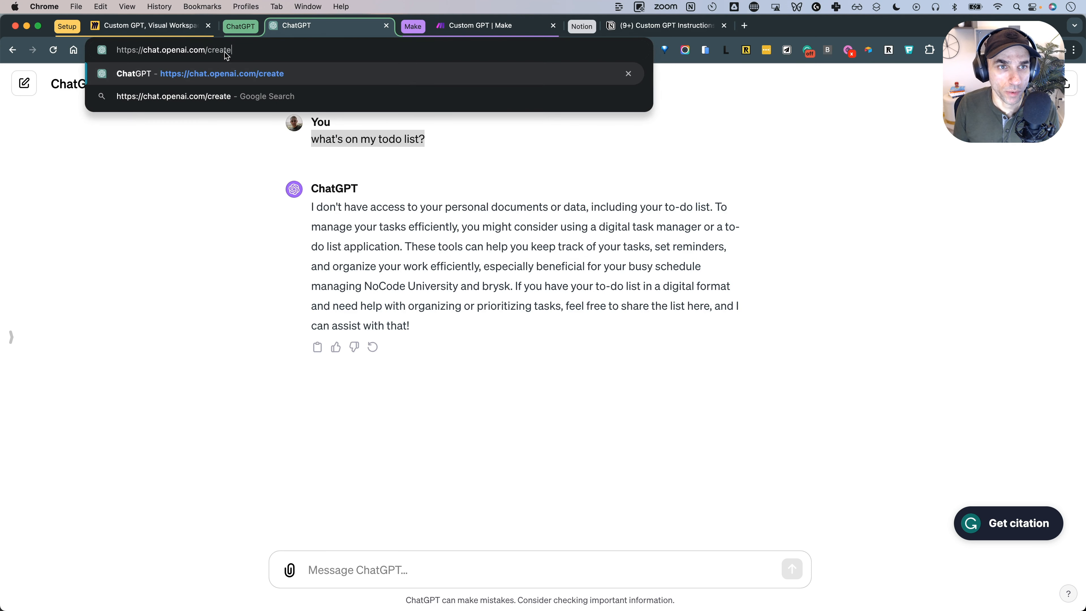
pyautogui.press('Return')
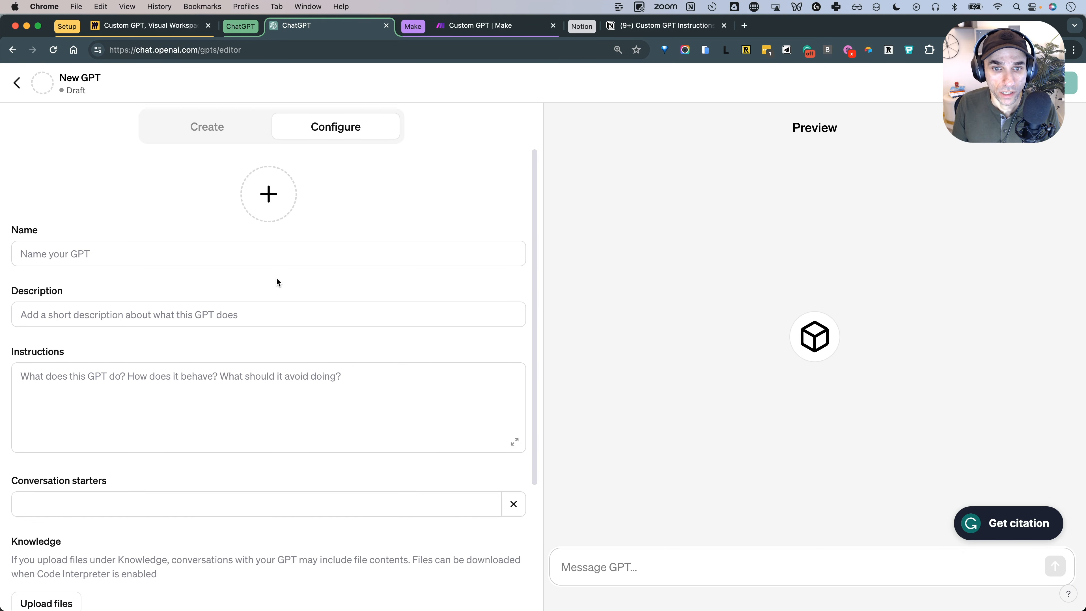
# Step: Look through the new GPT's configuration form, including the name, description, instructions, capabilities and actions sections
pyautogui.scroll(-5, 276, 277)
pyautogui.scroll(5, 278, 278)
pyautogui.scroll(1, 278, 278)
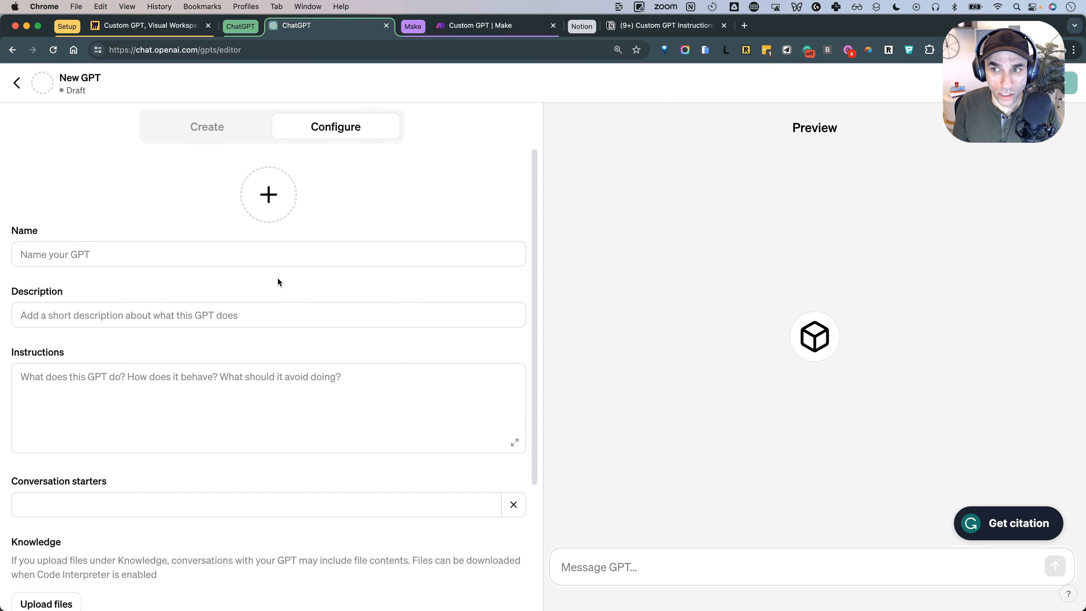
pyautogui.click(213, 127)
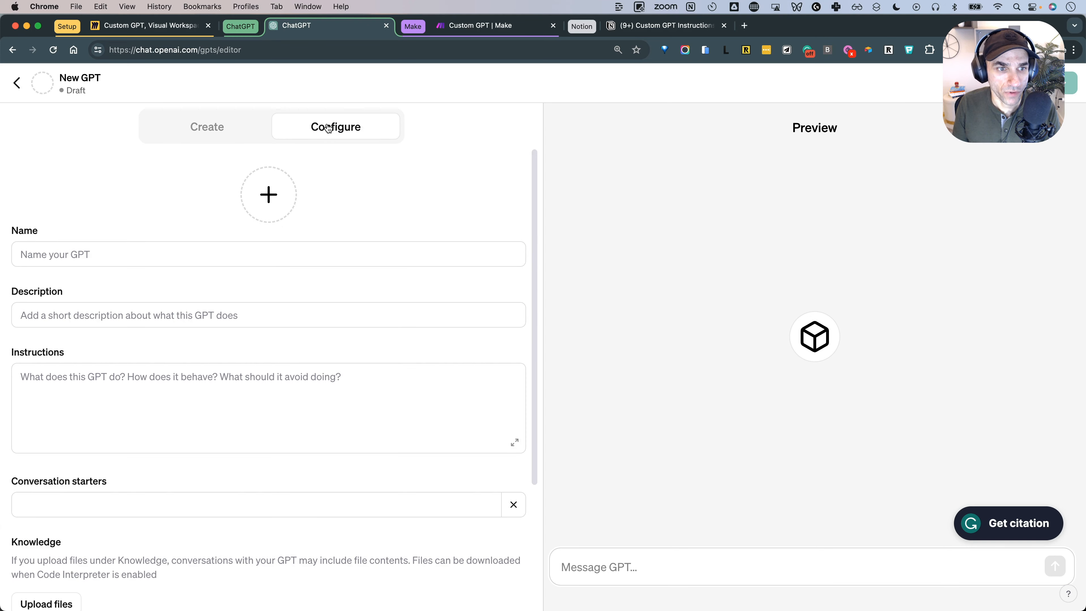
pyautogui.click(164, 261)
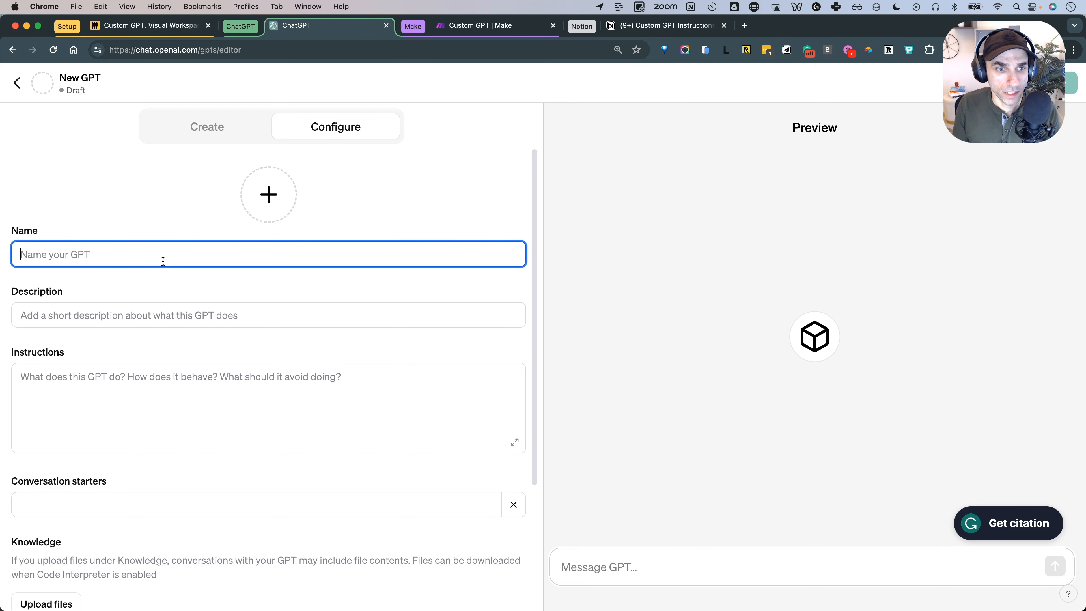
pyautogui.click(171, 318)
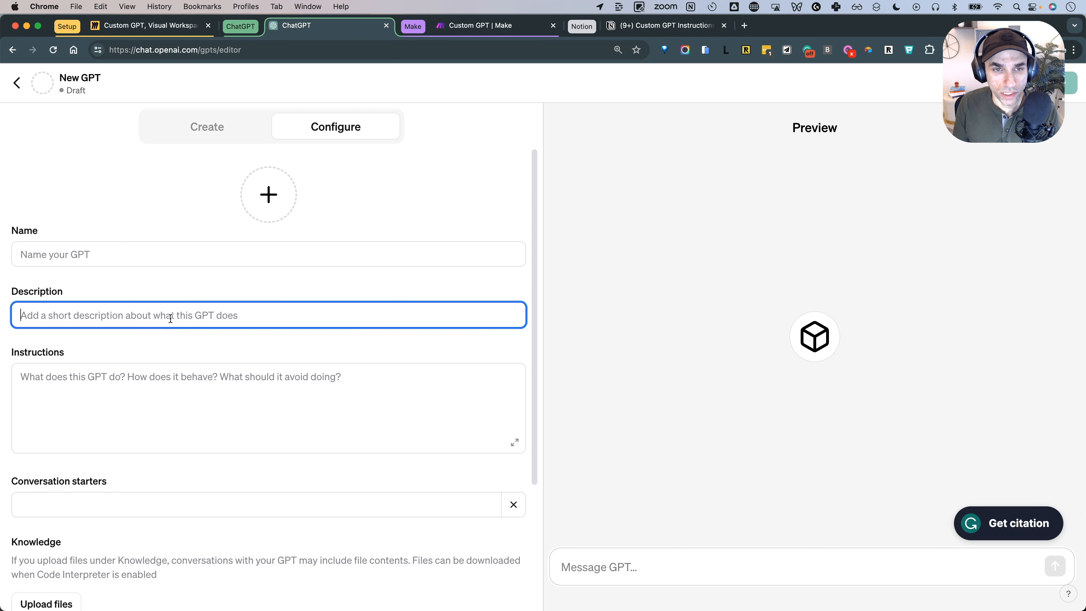
pyautogui.scroll(-3, 171, 318)
pyautogui.click(156, 296)
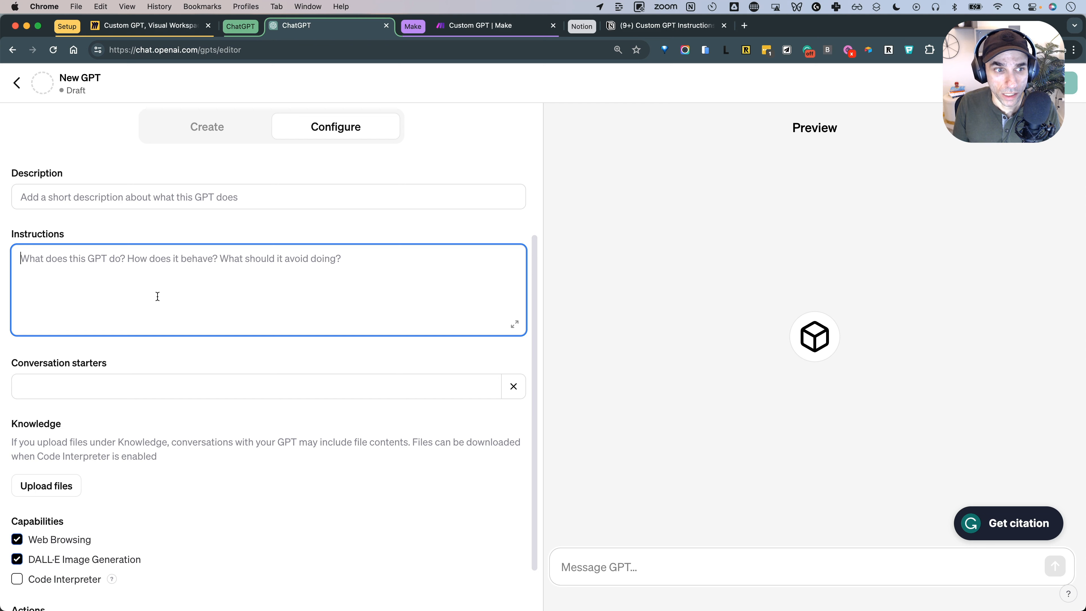
pyautogui.scroll(-1, 163, 298)
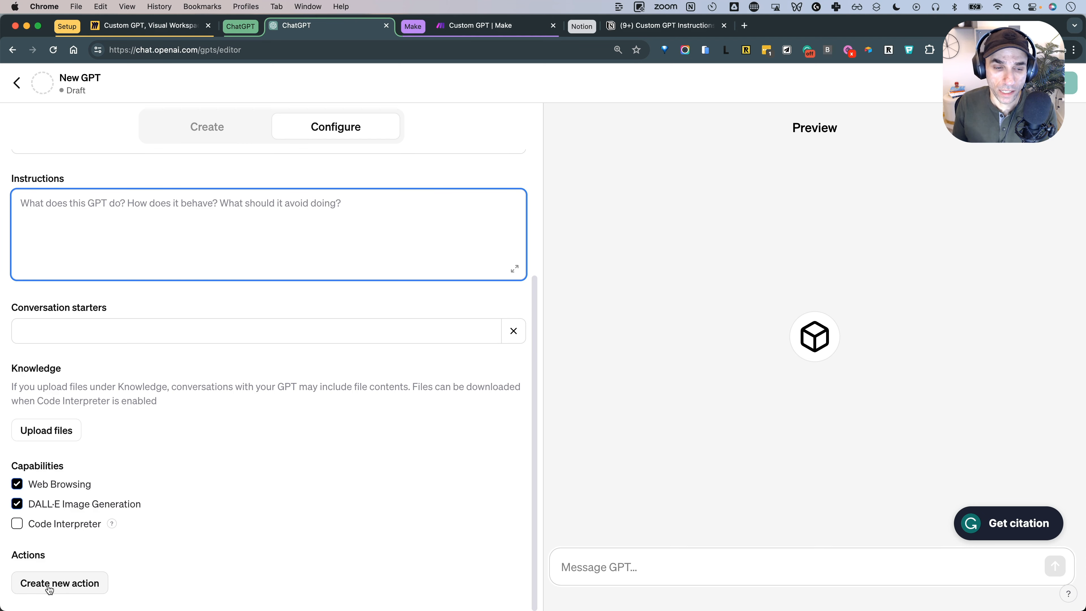
pyautogui.scroll(3, 313, 469)
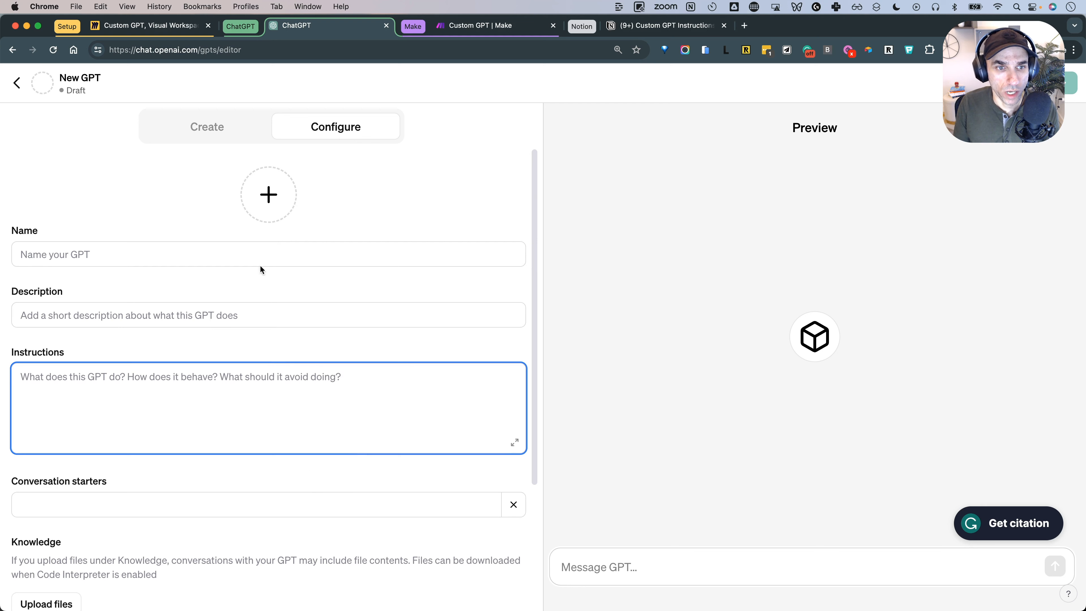
# Step: Name the GPT "Tasks GPT" and describe it as "A custom GPT to create new tasks and fetch tasks from the todo list (task manager) in Notion."
pyautogui.click(256, 254)
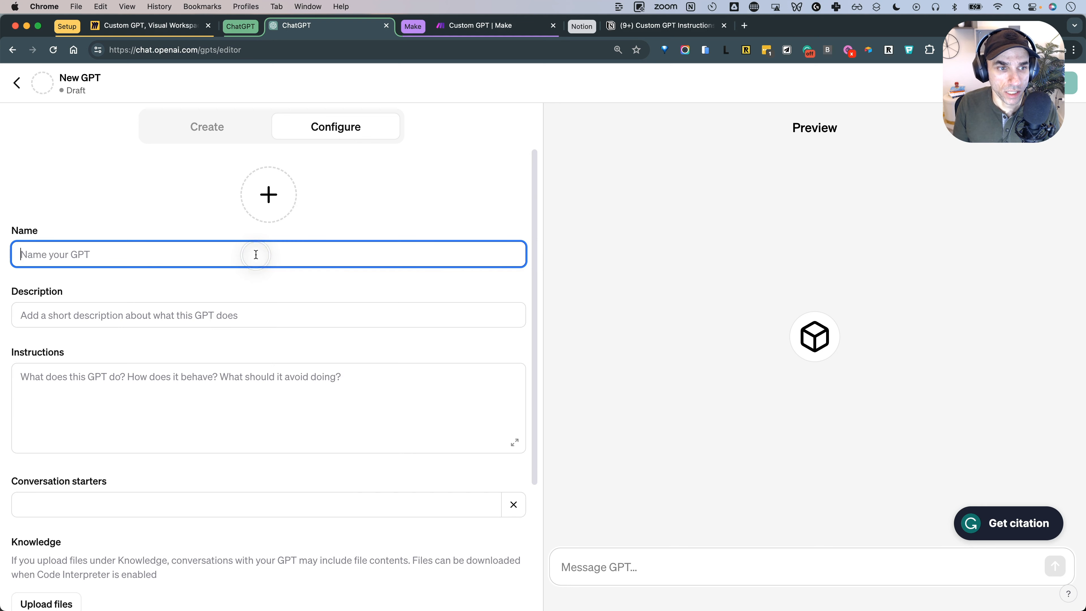
pyautogui.write('Tasks GPT')
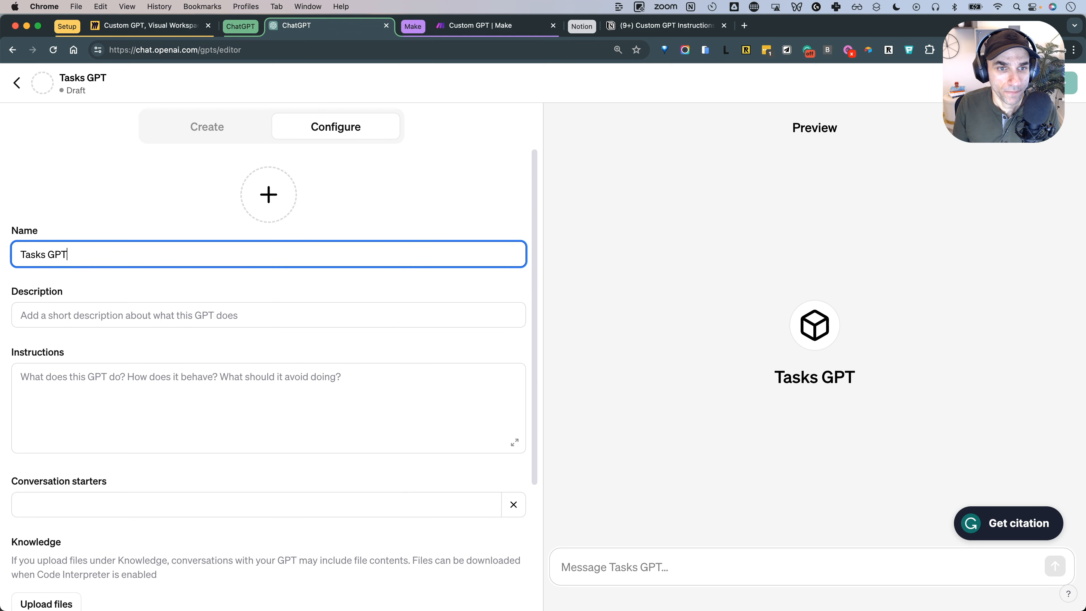
pyautogui.click(247, 308)
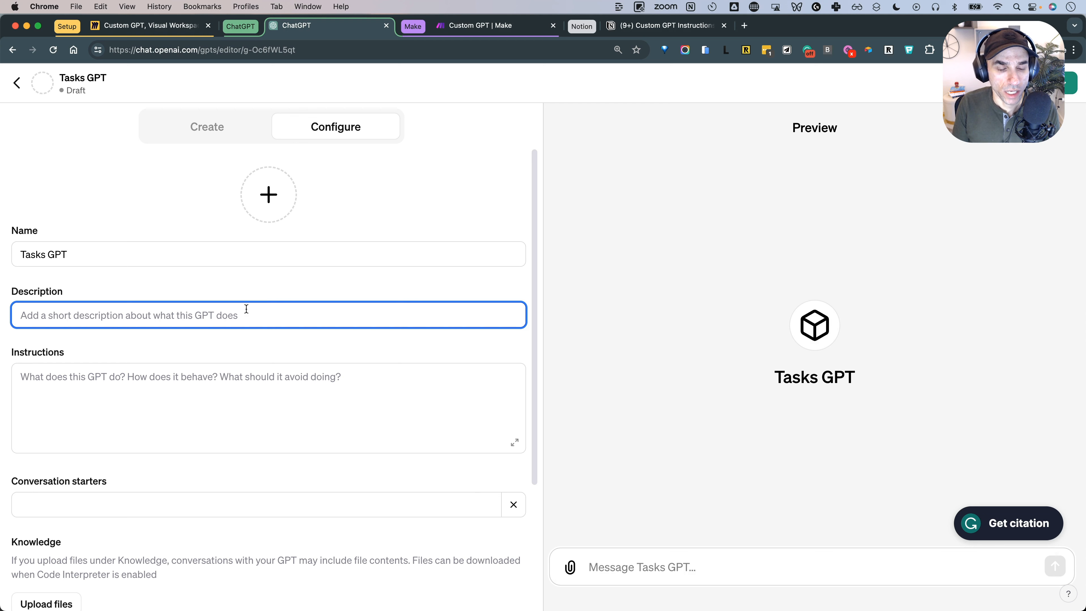
pyautogui.write('Yo')
pyautogui.press('BackSpace')
pyautogui.press('BackSpace')
pyautogui.write('A')
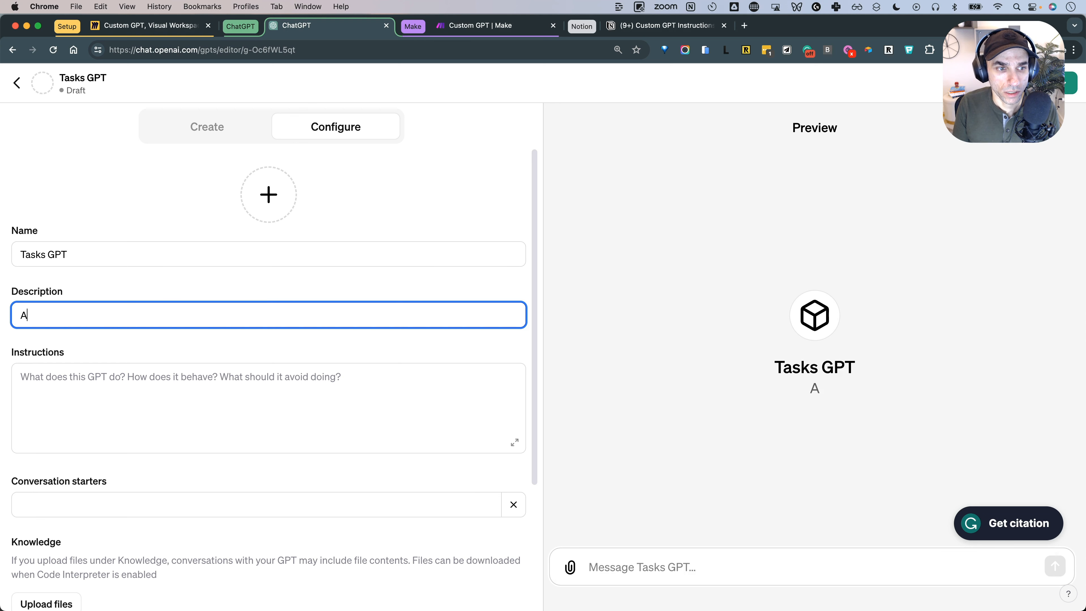
pyautogui.write(' custom GPT to f')
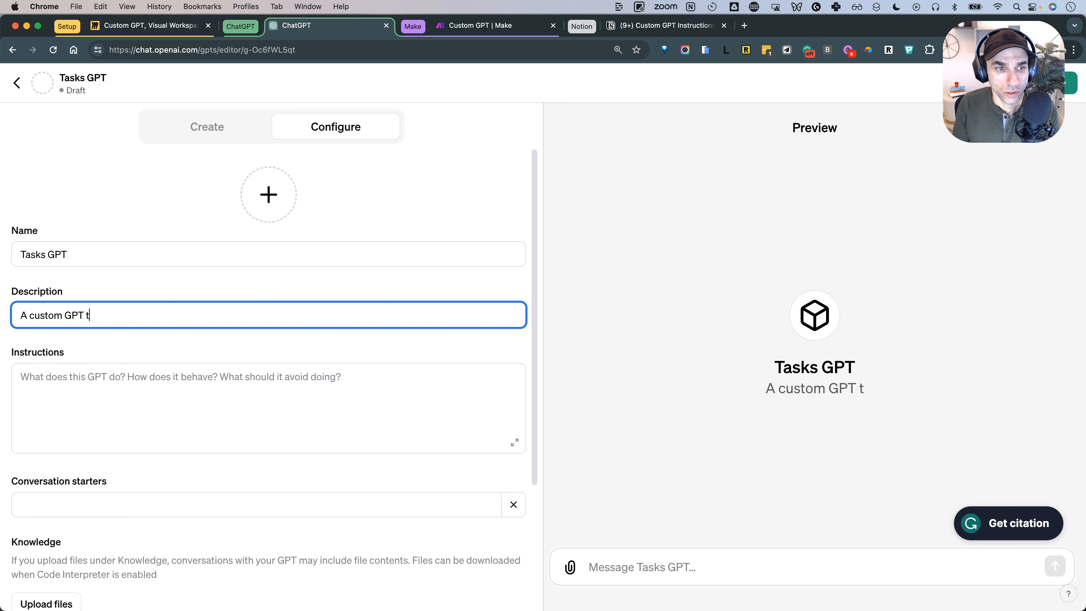
pyautogui.press('BackSpace')
pyautogui.write('crat')
pyautogui.press('BackSpace')
pyautogui.press('BackSpace')
pyautogui.press('BackSpace')
pyautogui.write('reate new ')
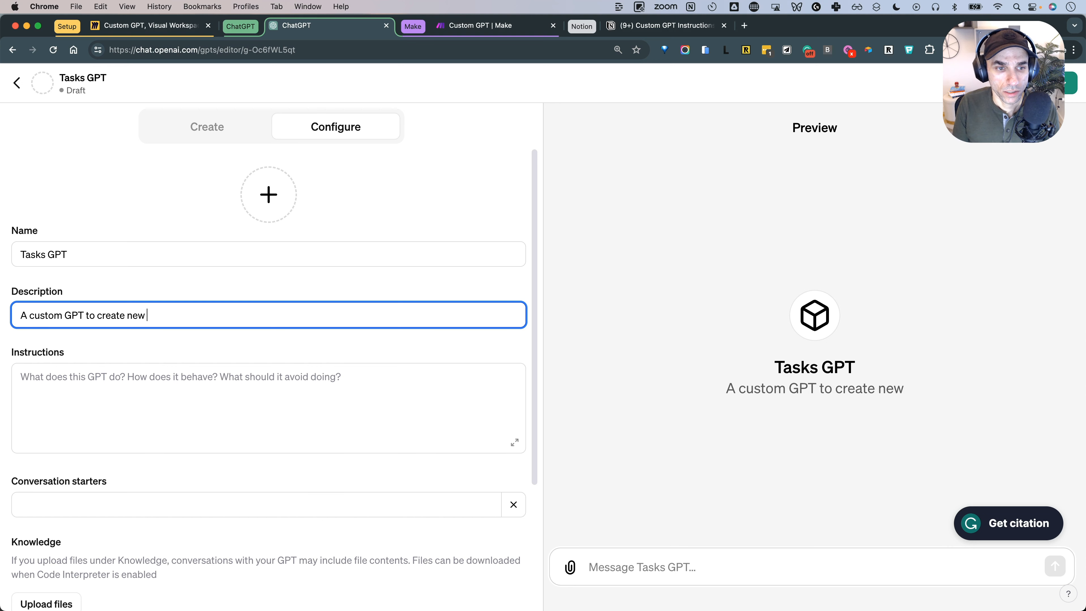
pyautogui.write('tasks')
pyautogui.press('BackSpace')
pyautogui.press('BackSpace')
pyautogui.write('sks ')
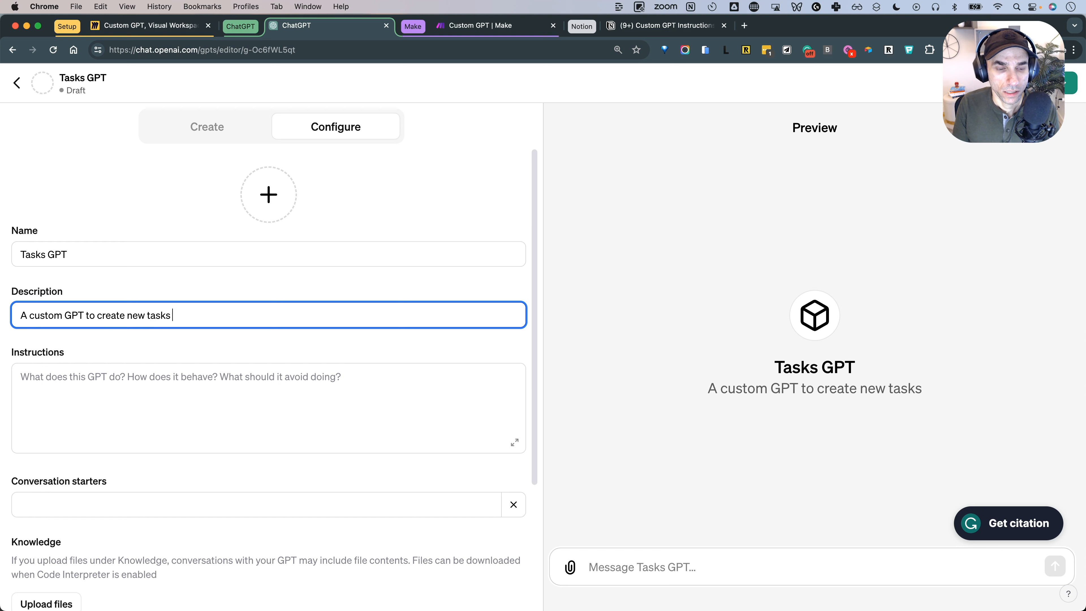
pyautogui.write('and fetch tasks fro')
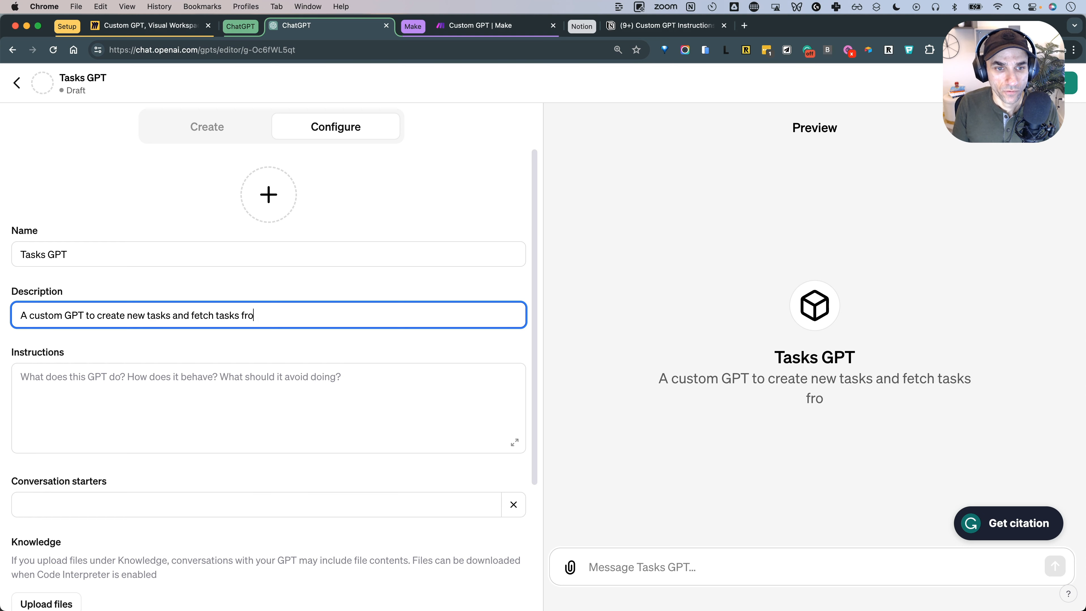
pyautogui.write('m the todo list (task')
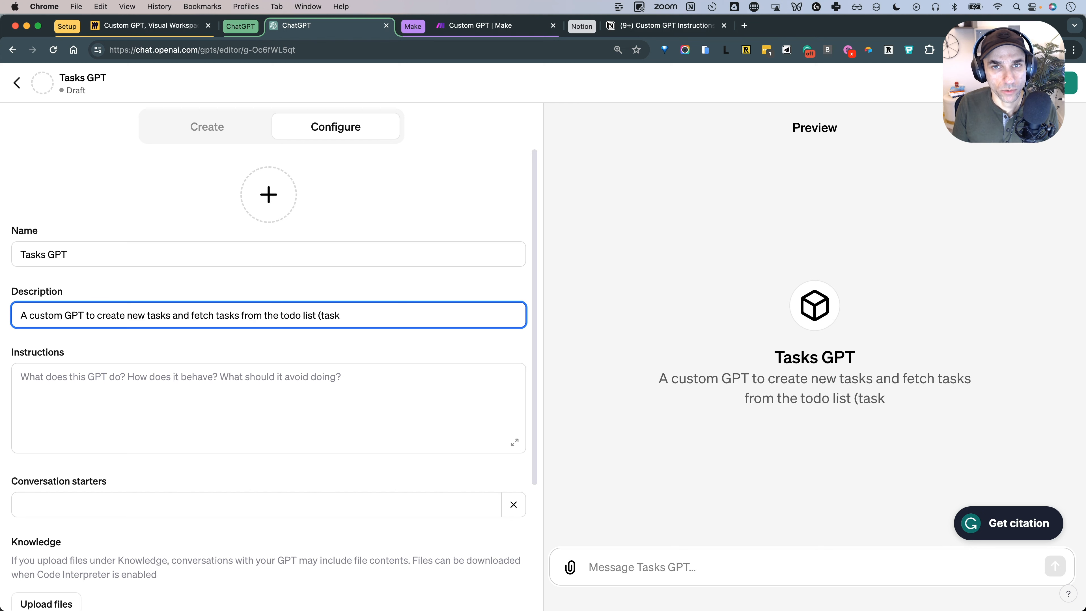
pyautogui.write(' manager)')
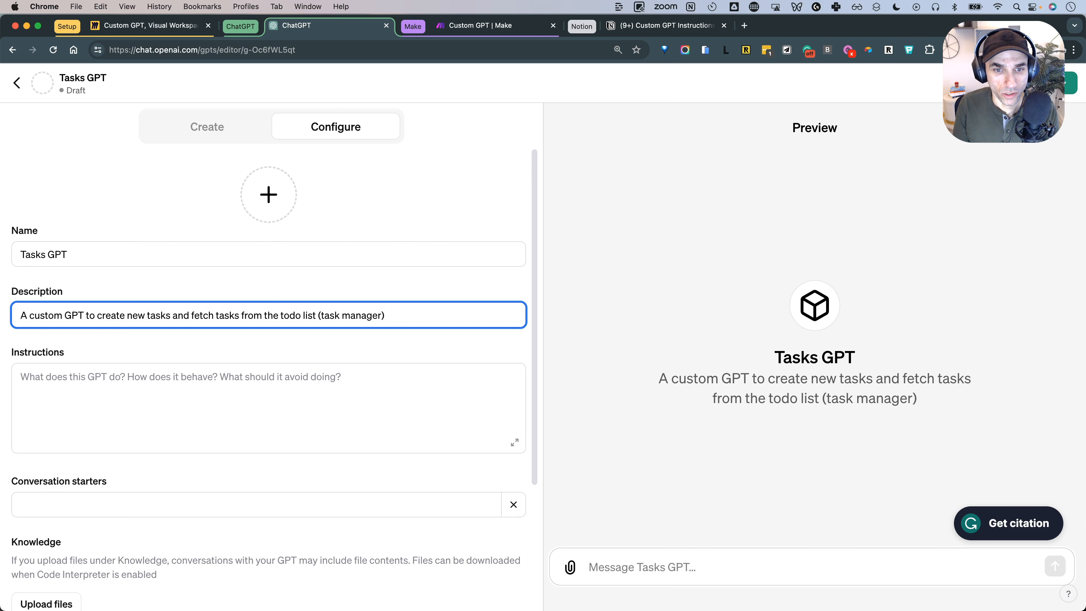
pyautogui.write(' in Notoin')
pyautogui.press('BackSpace')
pyautogui.press('BackSpace')
pyautogui.press('BackSpace')
pyautogui.write('ion.')
pyautogui.click(276, 332)
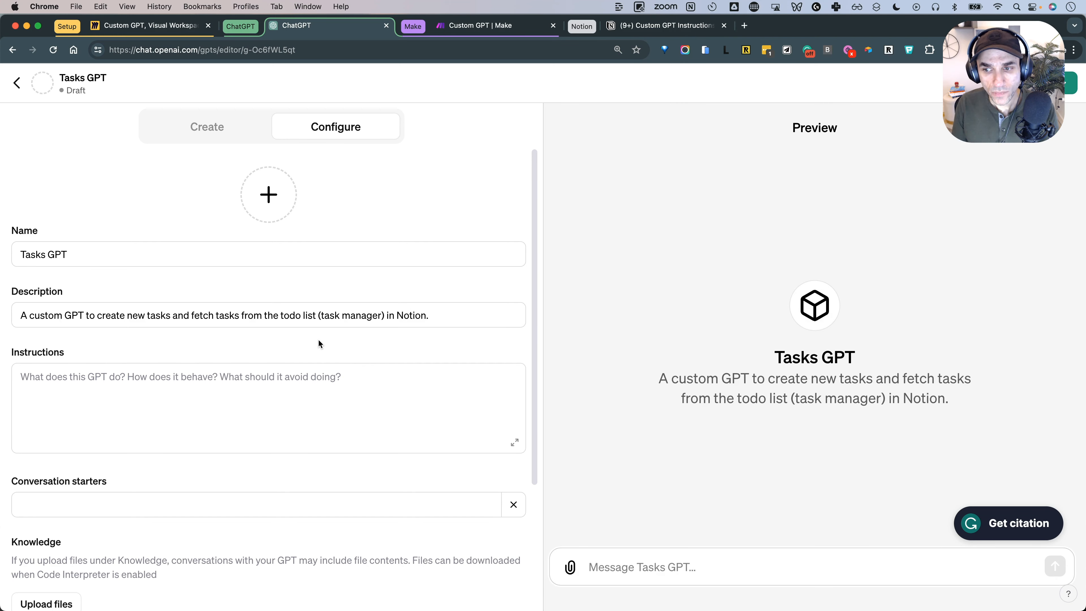
# Step: Switch to the Custom GPT Instructions page in Notion and read the Create Todos/Task section of the prepared instructions
pyautogui.scroll(-2, 320, 329)
pyautogui.click(152, 292)
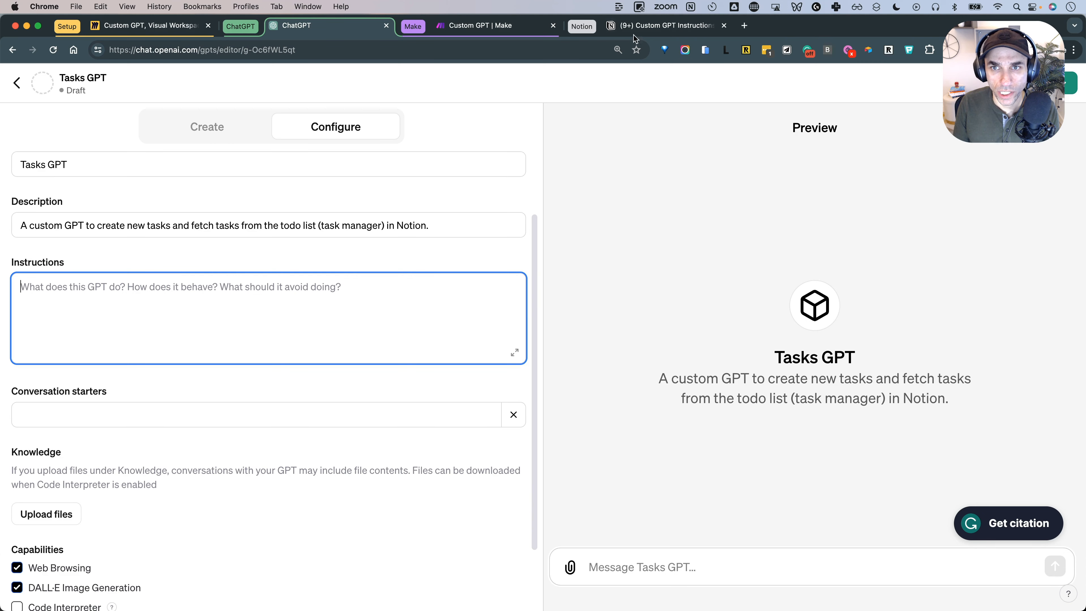
pyautogui.click(648, 28)
pyautogui.scroll(-5, 611, 173)
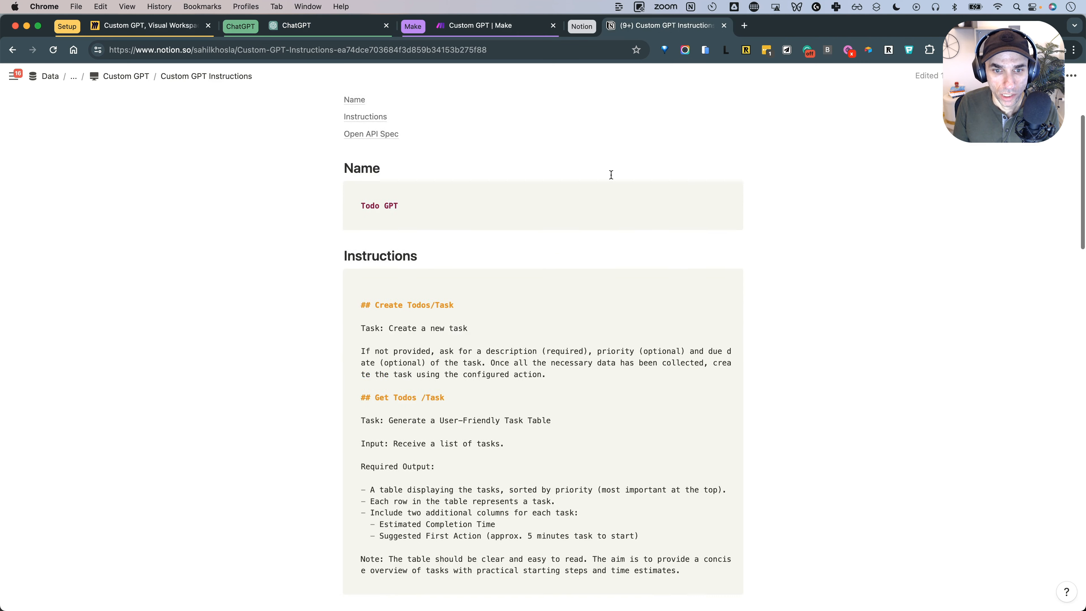
pyautogui.scroll(-1, 564, 272)
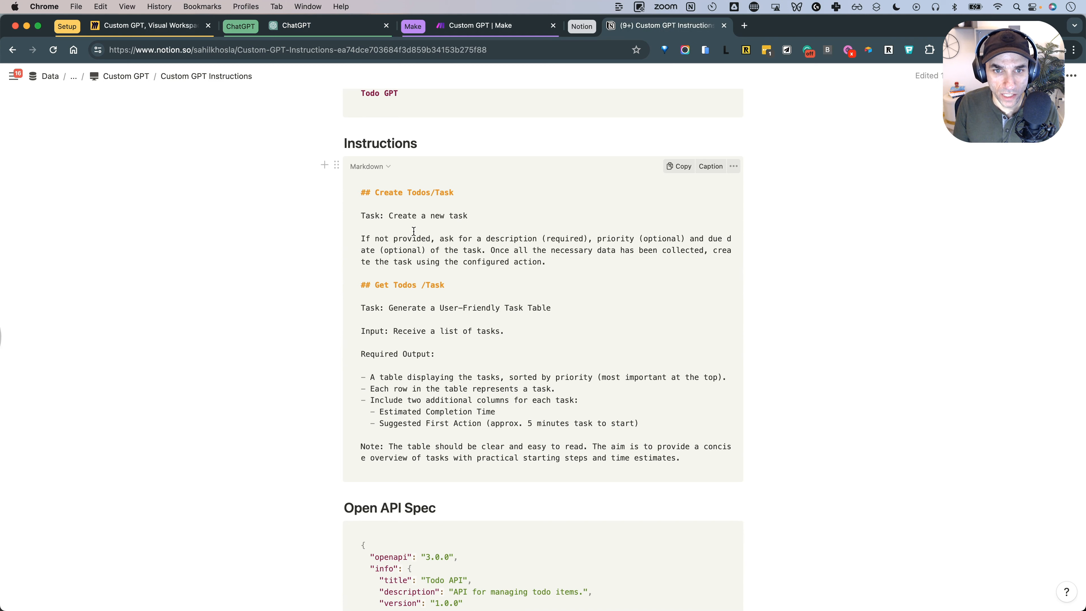
pyautogui.doubleClick(417, 192)
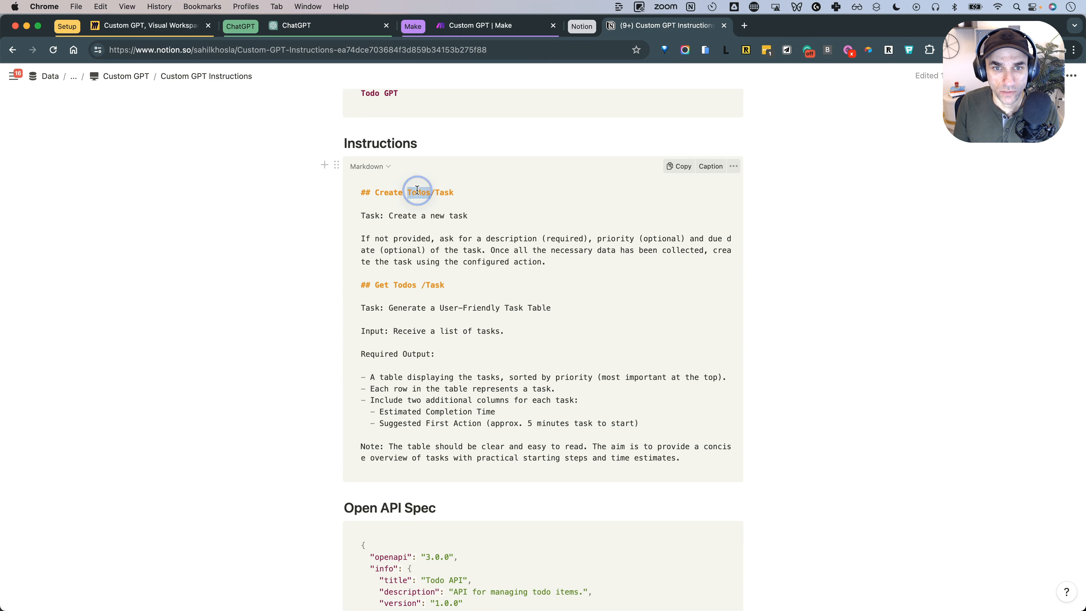
pyautogui.doubleClick(408, 285)
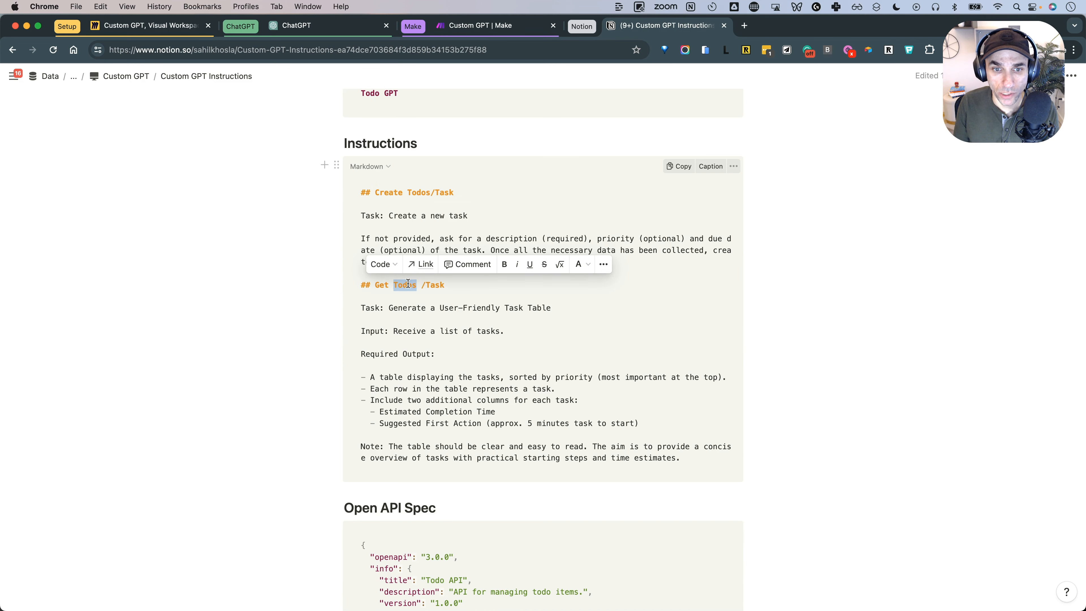
pyautogui.click(456, 219)
pyautogui.click(439, 218)
pyautogui.doubleClick(439, 218)
pyautogui.click(445, 240)
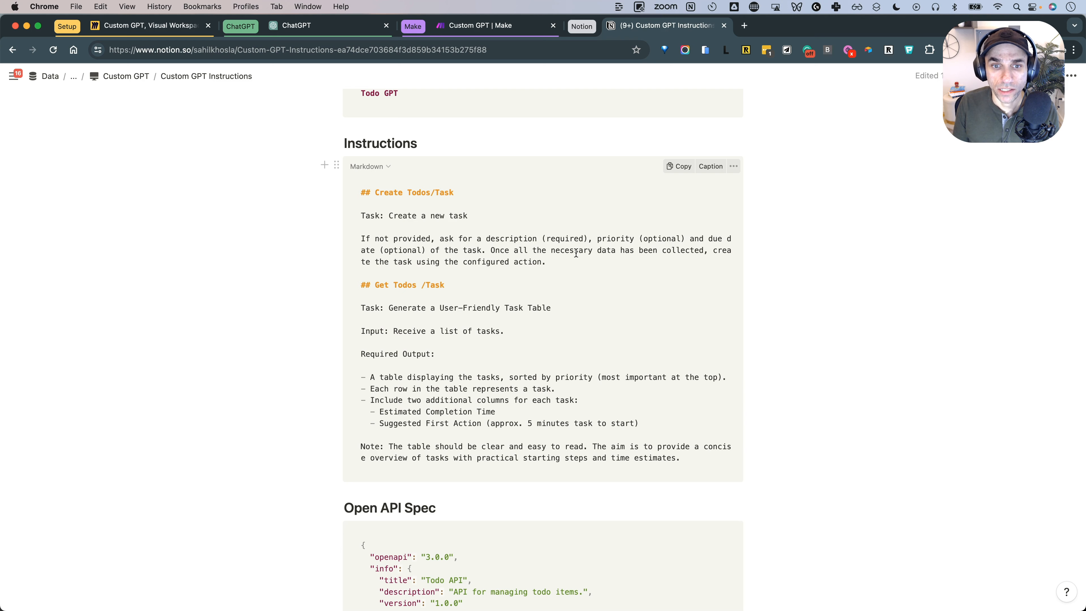
pyautogui.click(520, 262)
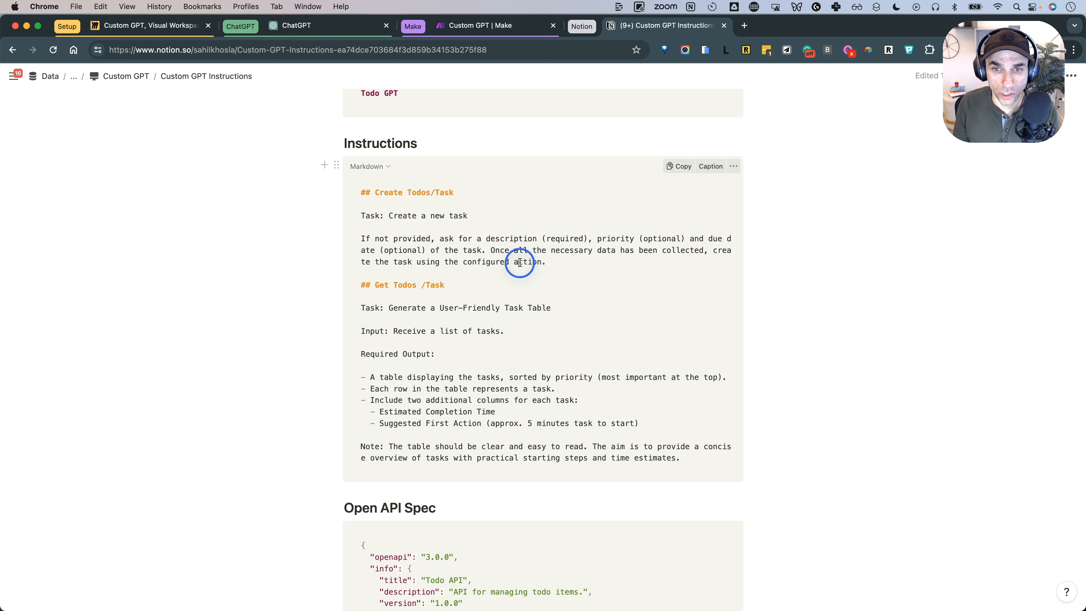
pyautogui.doubleClick(520, 262)
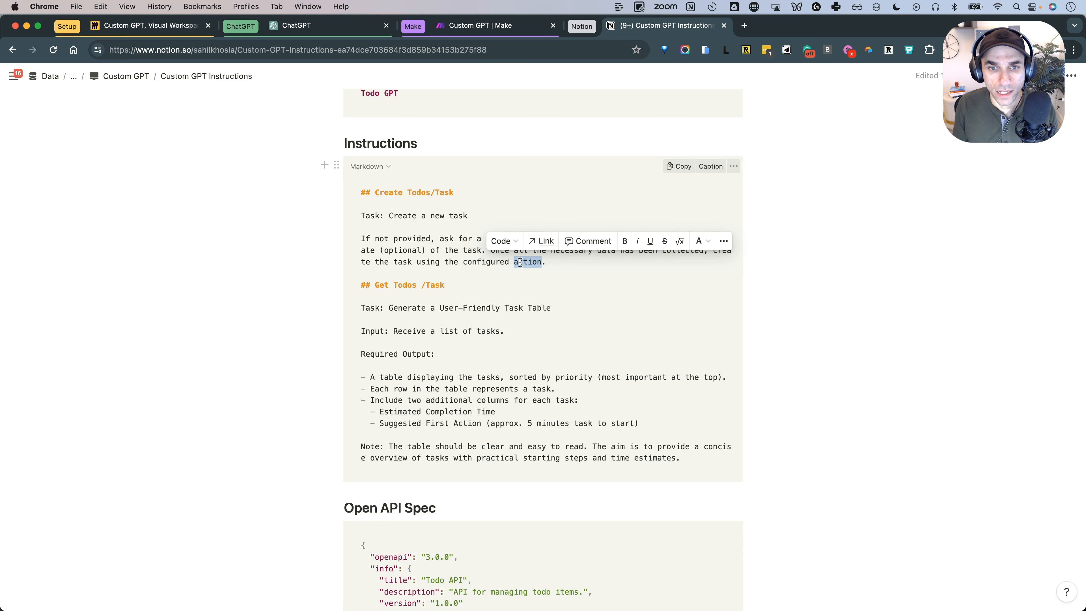
pyautogui.click(547, 263)
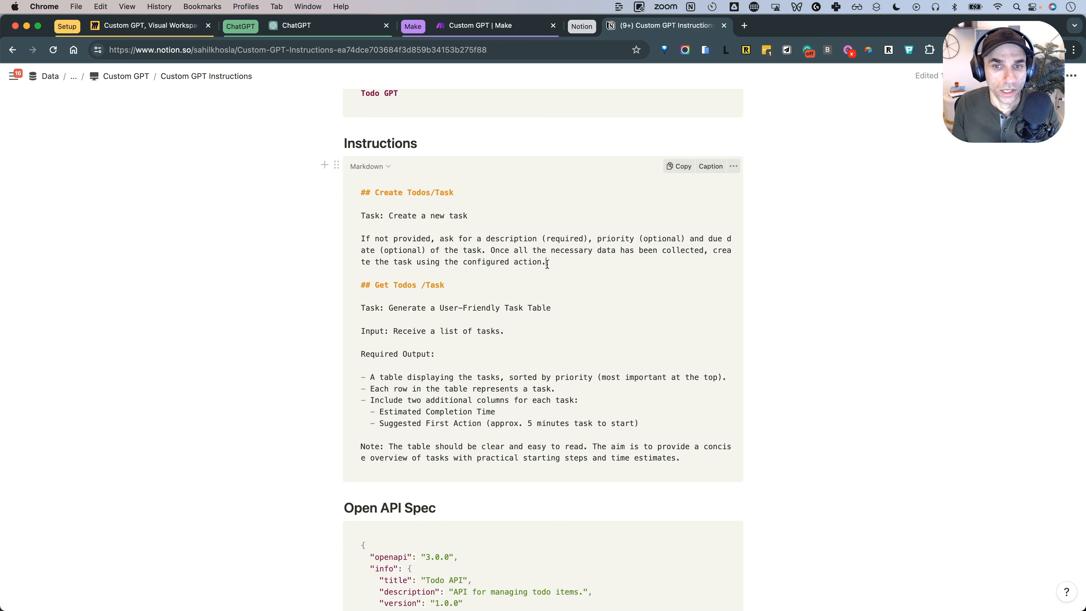
# Step: Compare the pending tasks in Notion's Tasks DB with the Get Todos /Task section of the instructions page
pyautogui.click(585, 28)
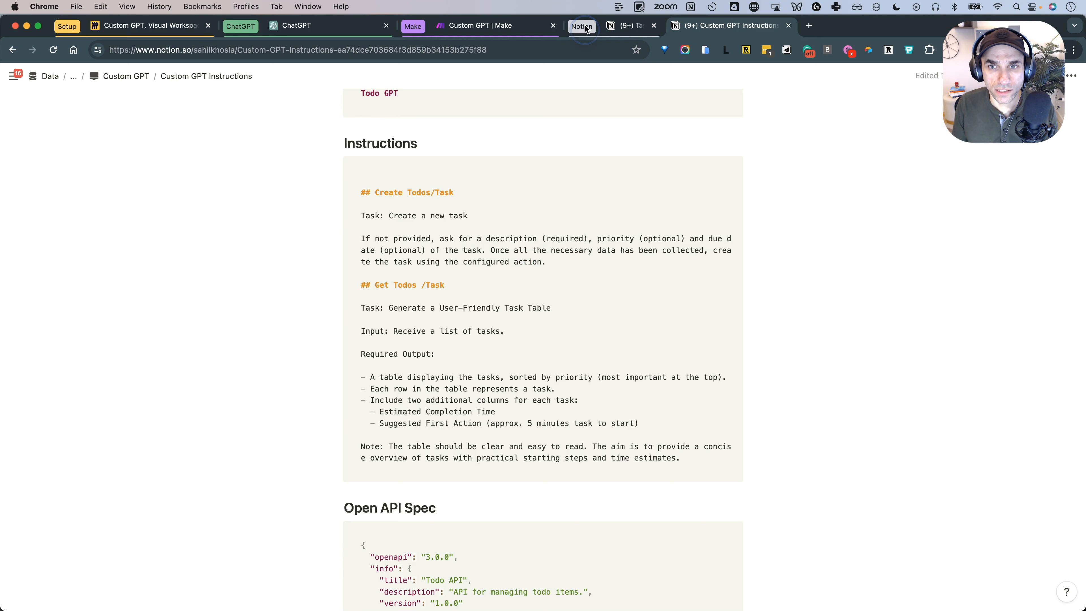
pyautogui.click(637, 29)
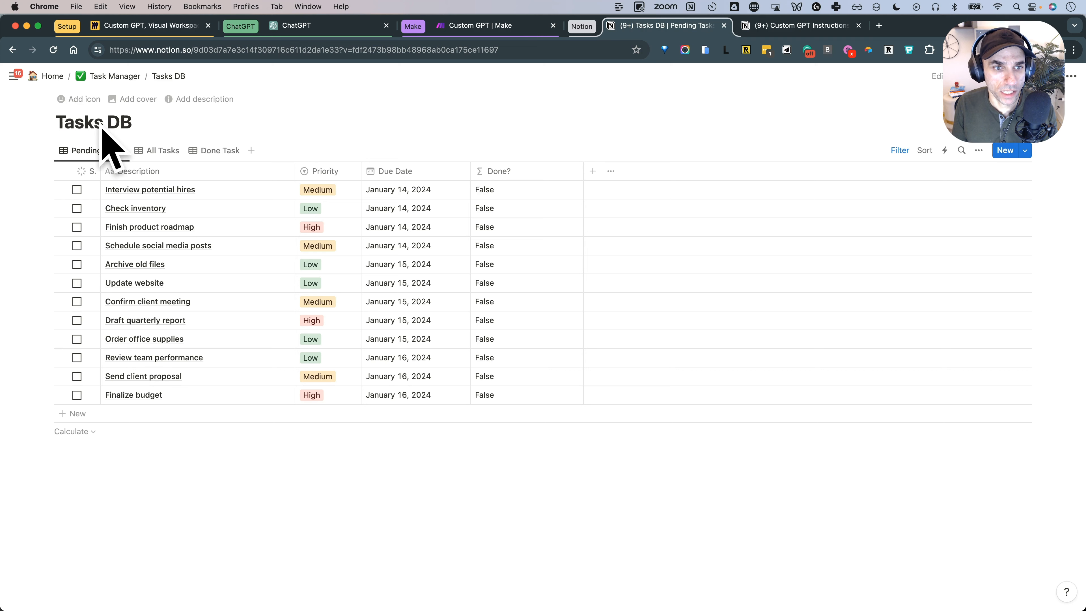
pyautogui.click(797, 26)
pyautogui.scroll(-2, 444, 274)
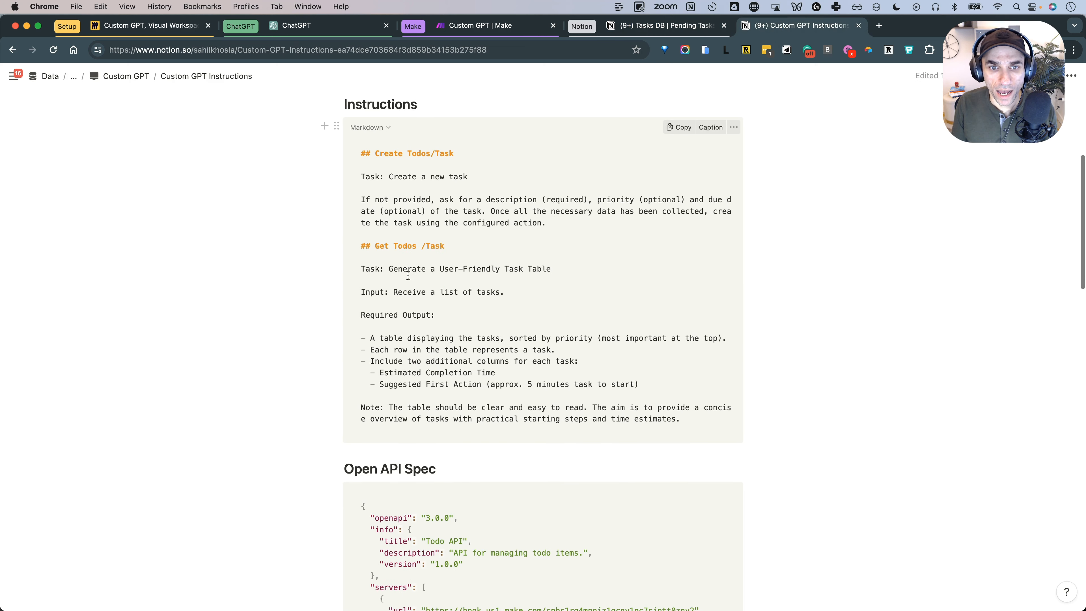
pyautogui.doubleClick(405, 245)
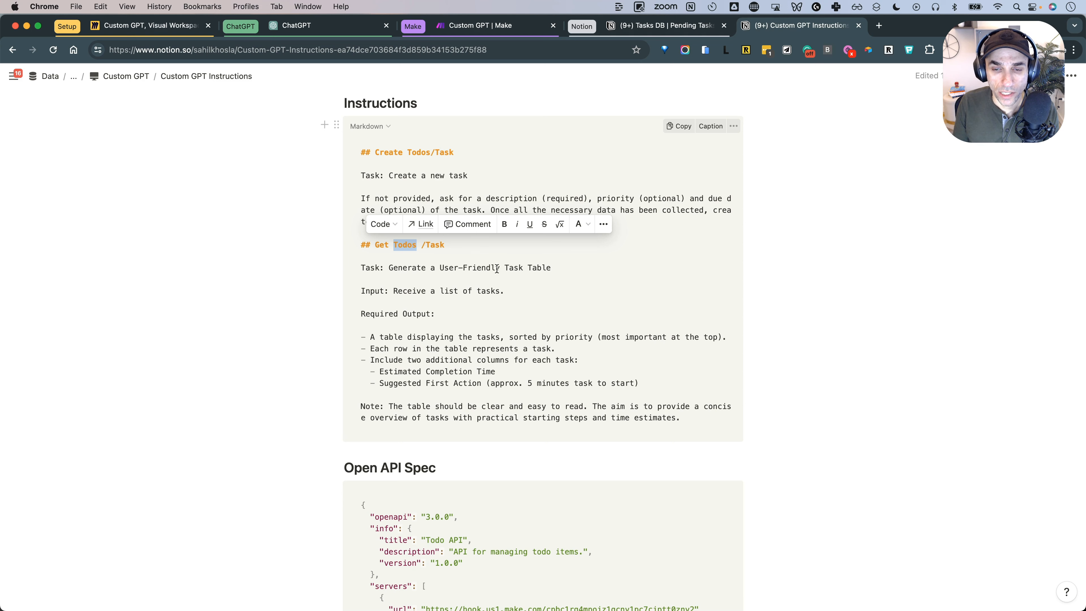
pyautogui.click(667, 25)
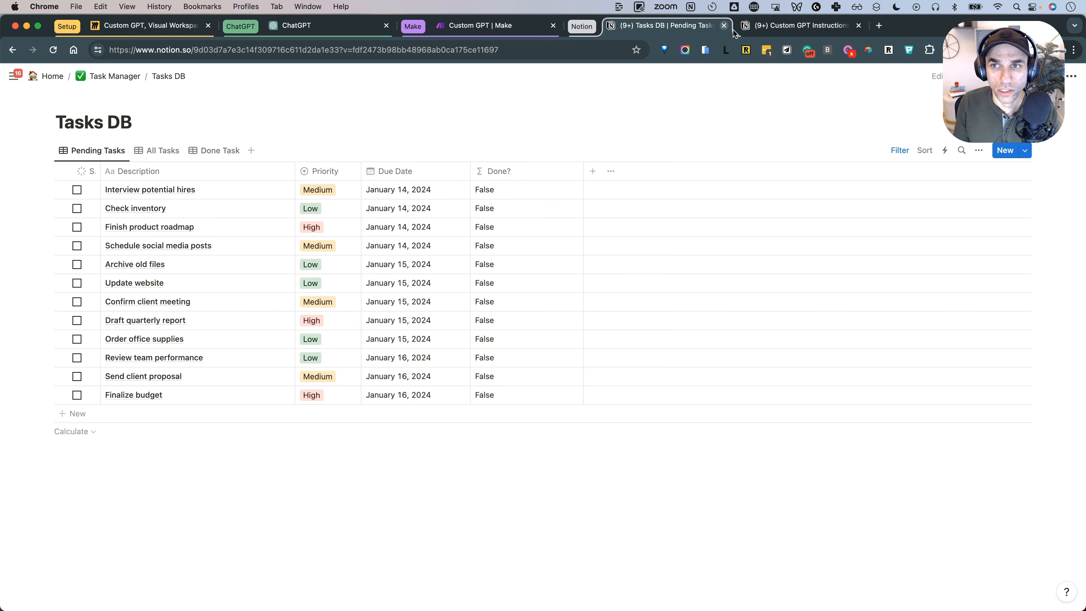
pyautogui.click(799, 26)
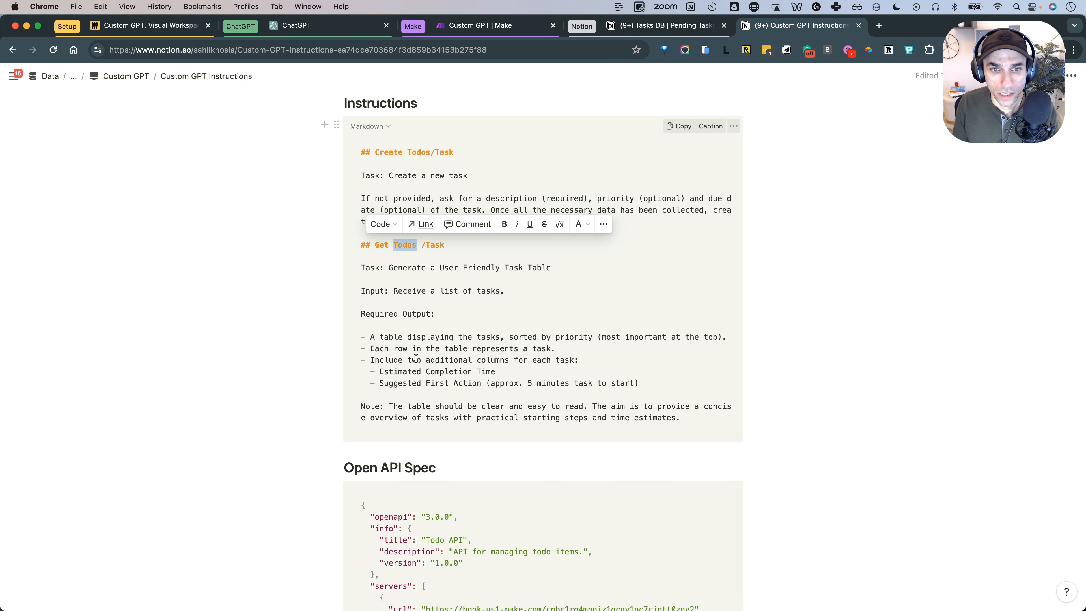
# Step: Examine the required output in the Get Todos /Task section, especially the two additional columns for completion time and suggested first action
pyautogui.scroll(-1, 418, 360)
pyautogui.doubleClick(442, 342)
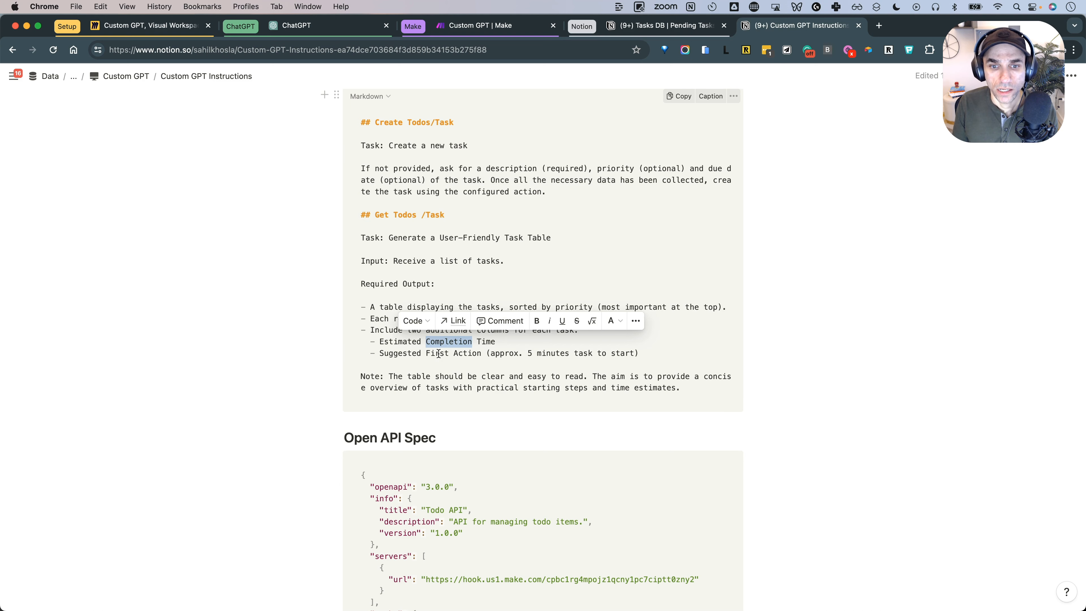
pyautogui.doubleClick(441, 353)
pyautogui.moveTo(659, 351); pyautogui.dragTo(371, 333)
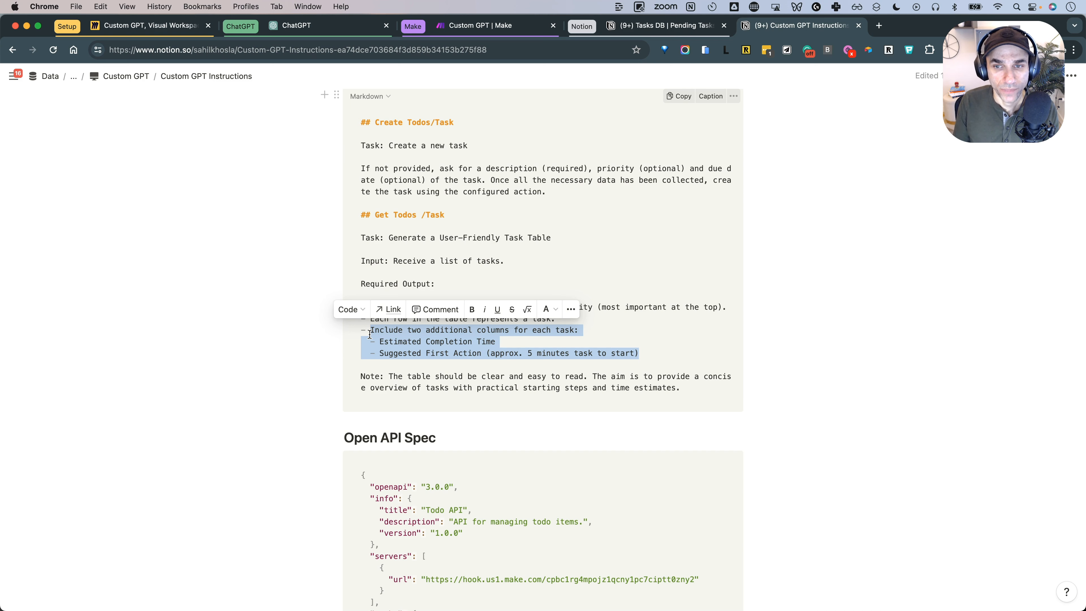
pyautogui.click(662, 26)
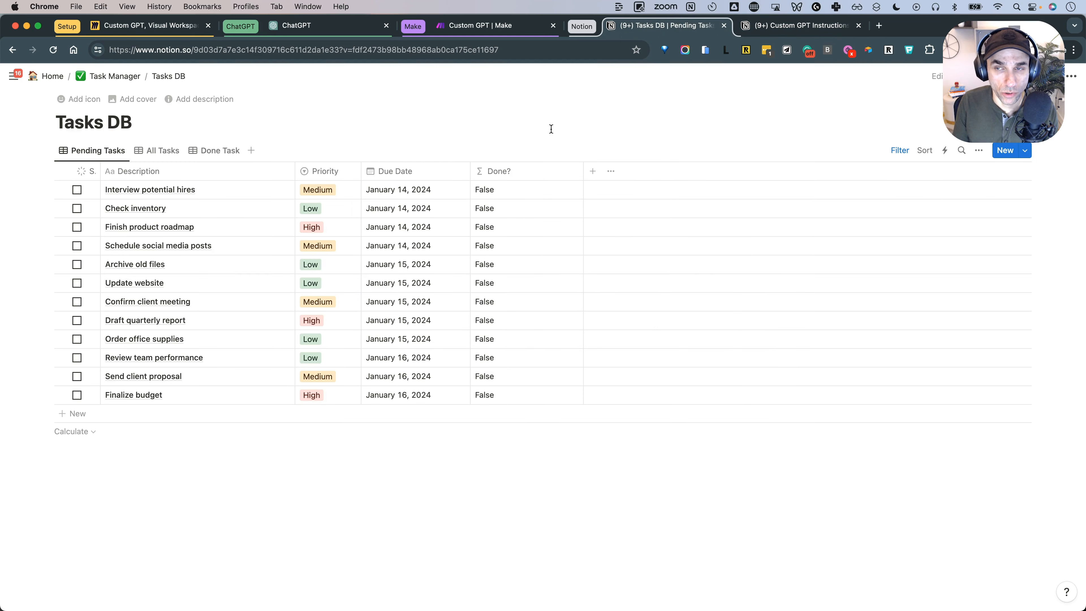
pyautogui.click(808, 25)
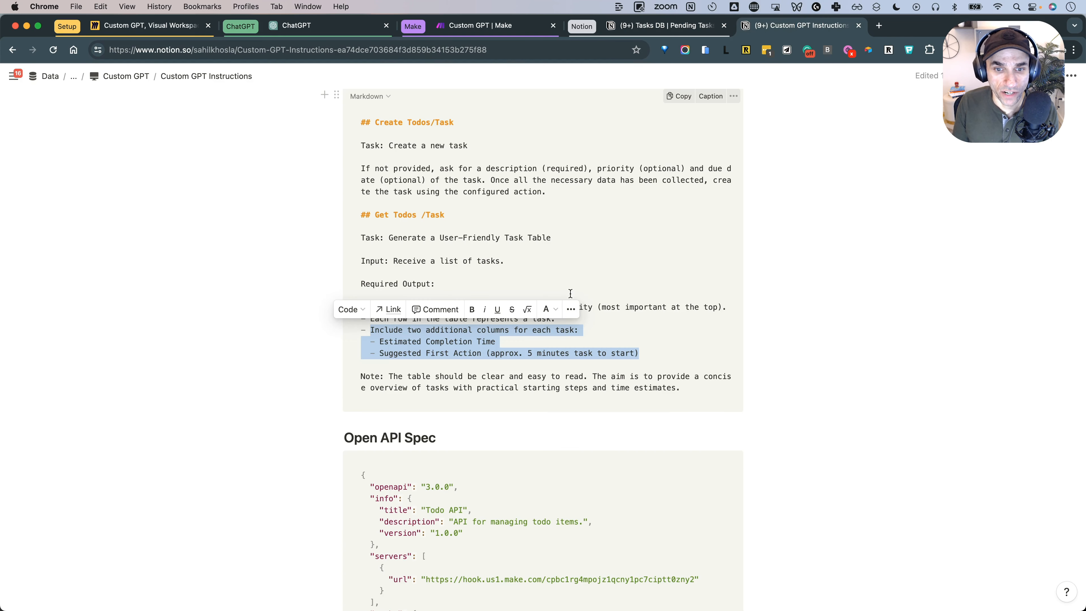
pyautogui.click(459, 373)
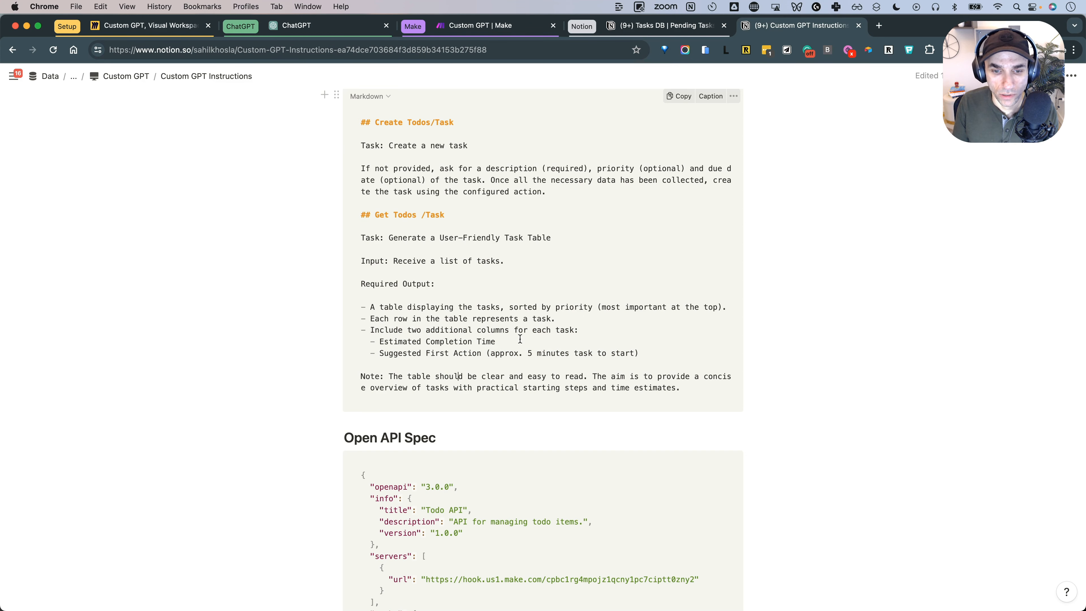
pyautogui.scroll(2, 452, 232)
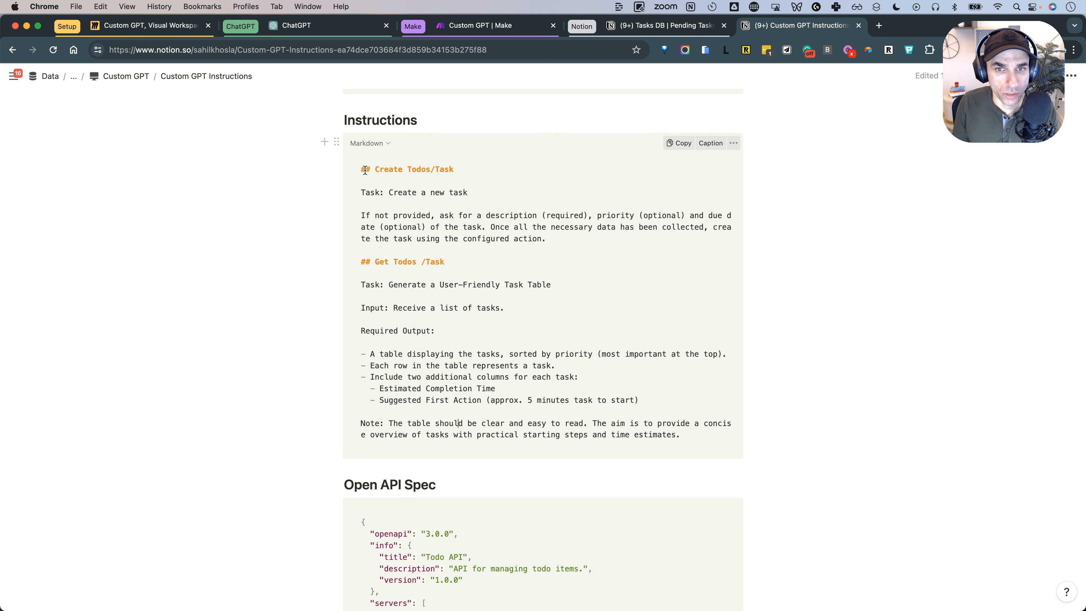
# Step: Copy the Instructions code block from the Notion page and paste it into the instructions of Tasks GPT in ChatGPT
pyautogui.click(670, 144)
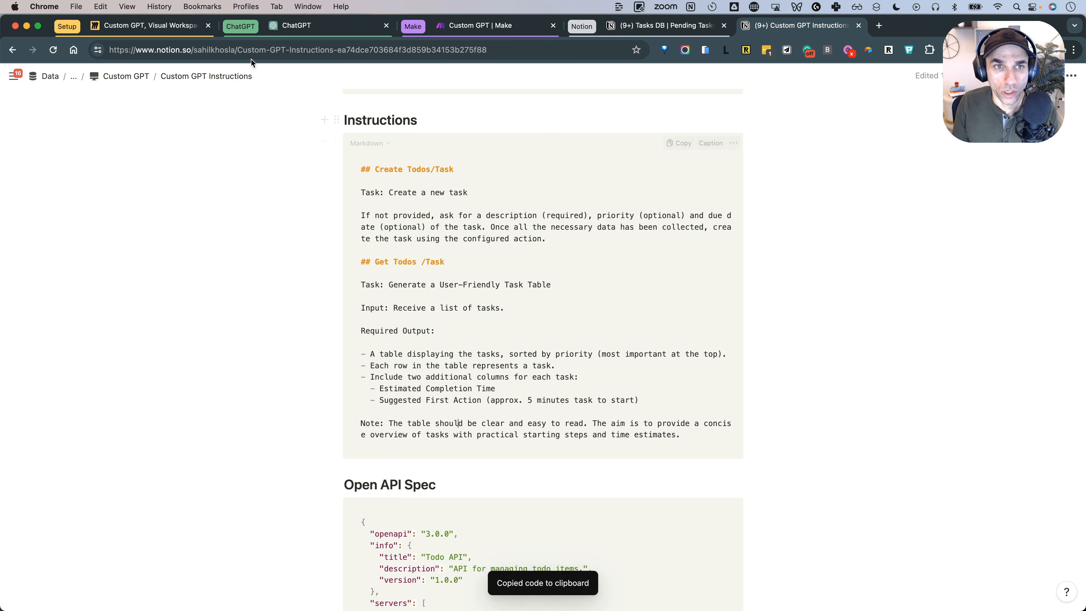
pyautogui.click(315, 29)
pyautogui.click(308, 309)
pyautogui.press('super+v')
pyautogui.scroll(-2, 316, 310)
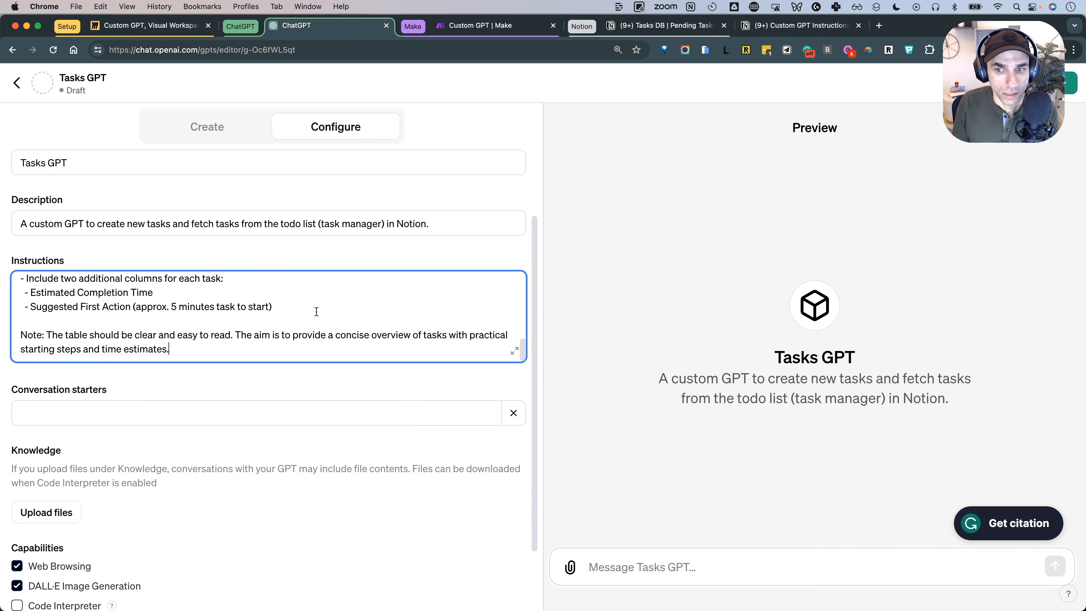
pyautogui.scroll(-2, 316, 311)
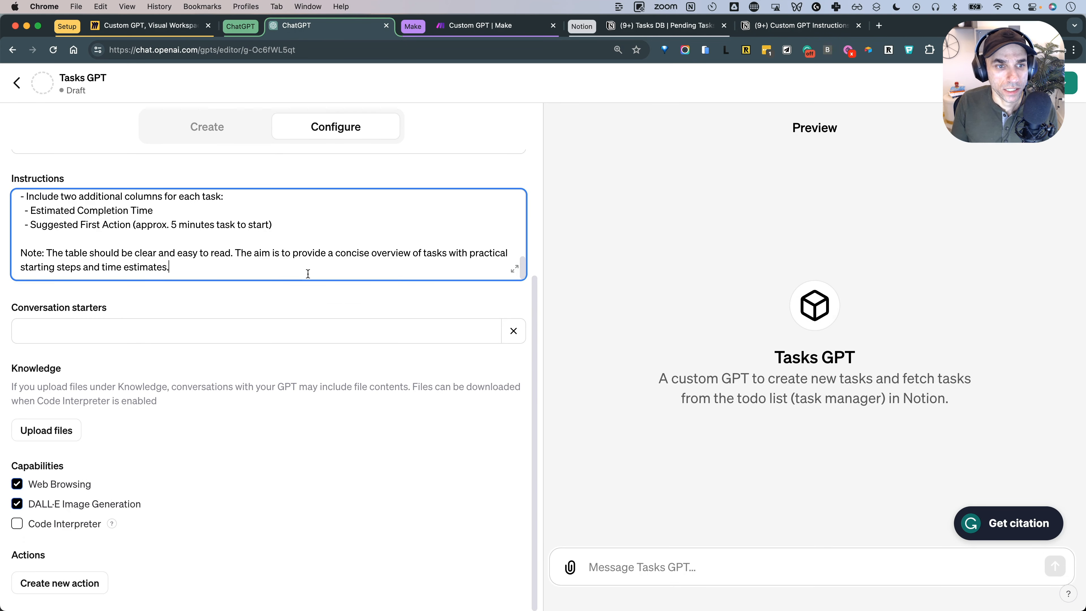
# Step: Add the conversation starter "What's on my todo list?" to Tasks GPT
pyautogui.click(304, 295)
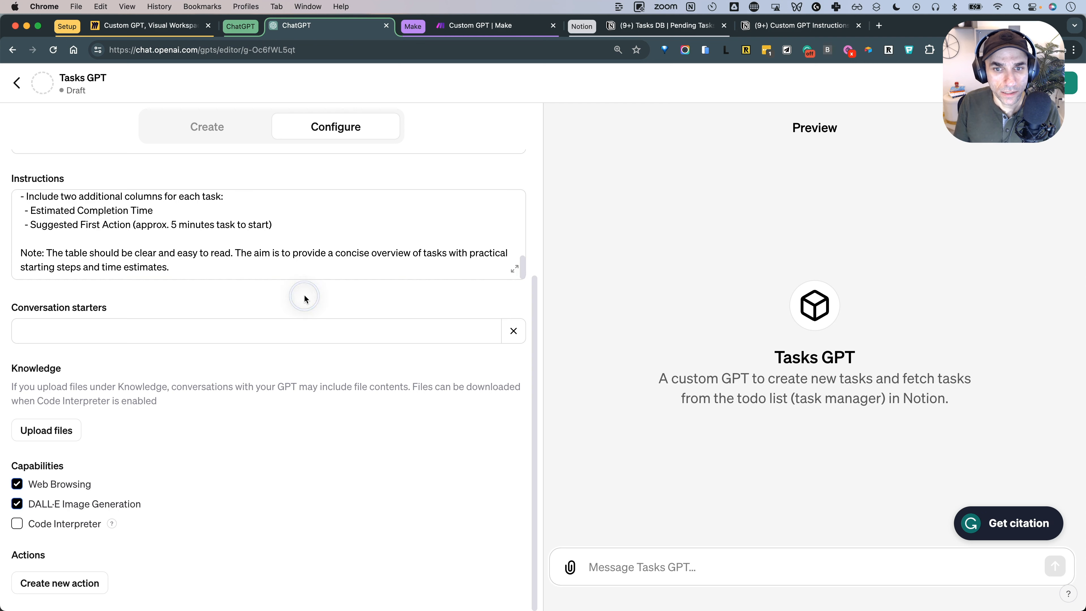
pyautogui.click(260, 330)
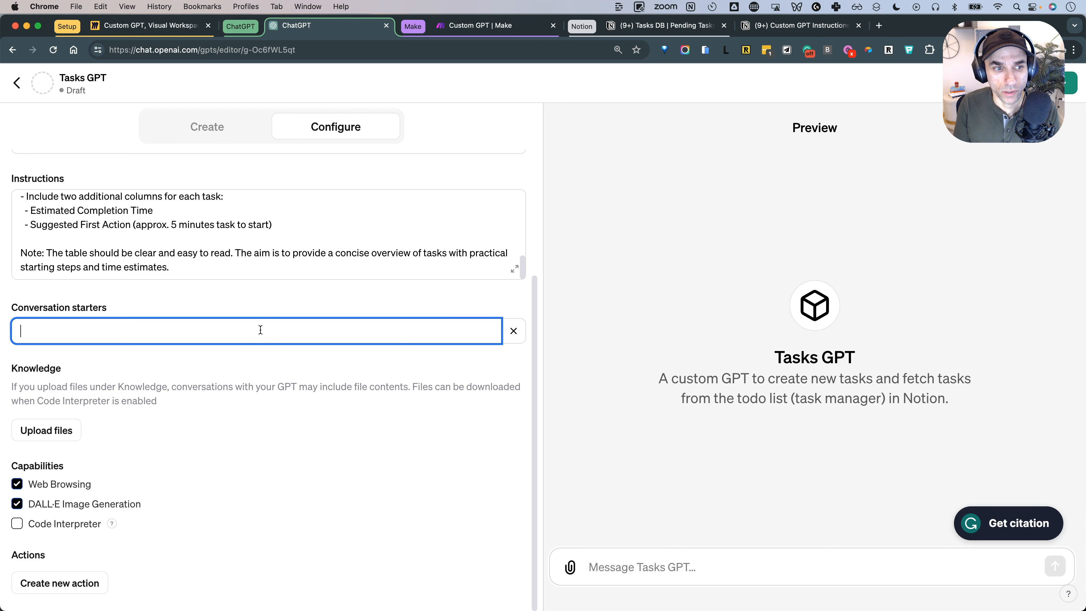
pyautogui.write("What's on my to")
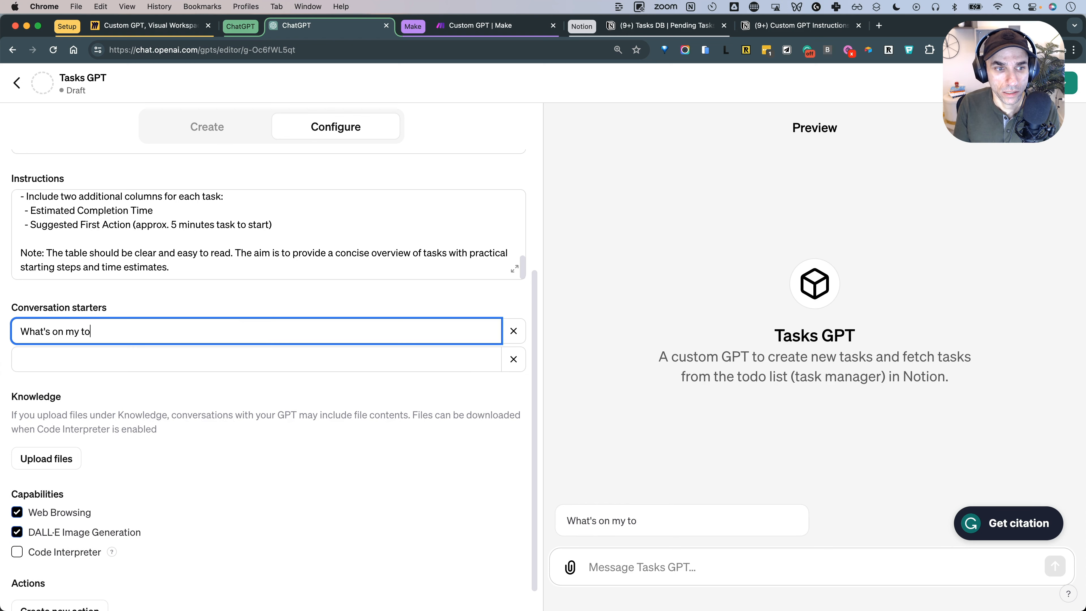
pyautogui.write('do list?')
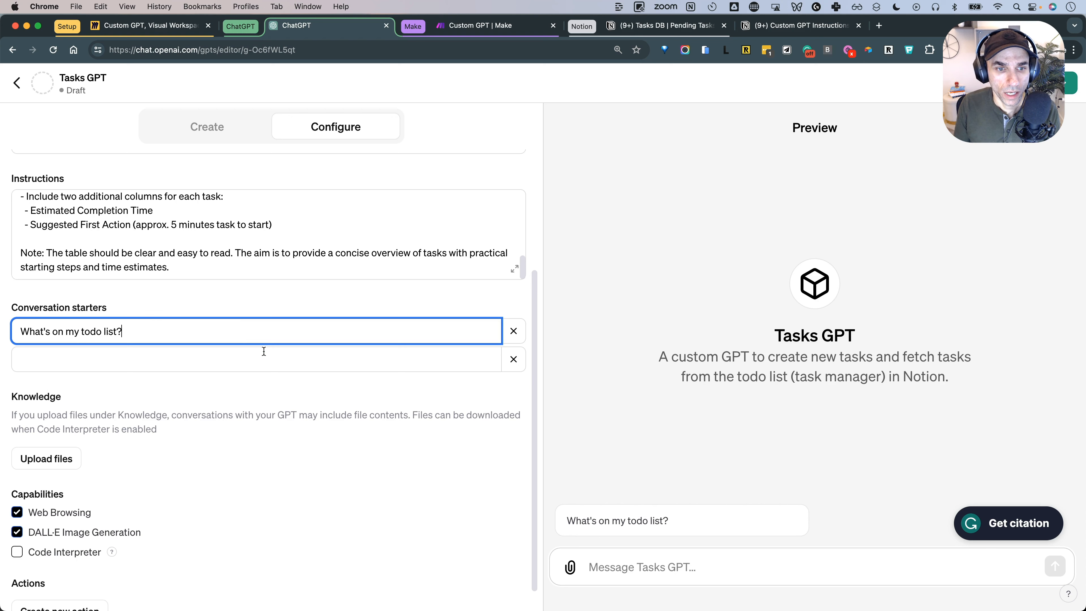
# Step: Add a second conversation starter reading "Add a new todo to my list."
pyautogui.click(263, 351)
pyautogui.write('Creat')
pyautogui.press('BackSpace')
pyautogui.press('BackSpace')
pyautogui.press('BackSpace')
pyautogui.press('BackSpace')
pyautogui.press('BackSpace')
pyautogui.write('Add a new todo to ')
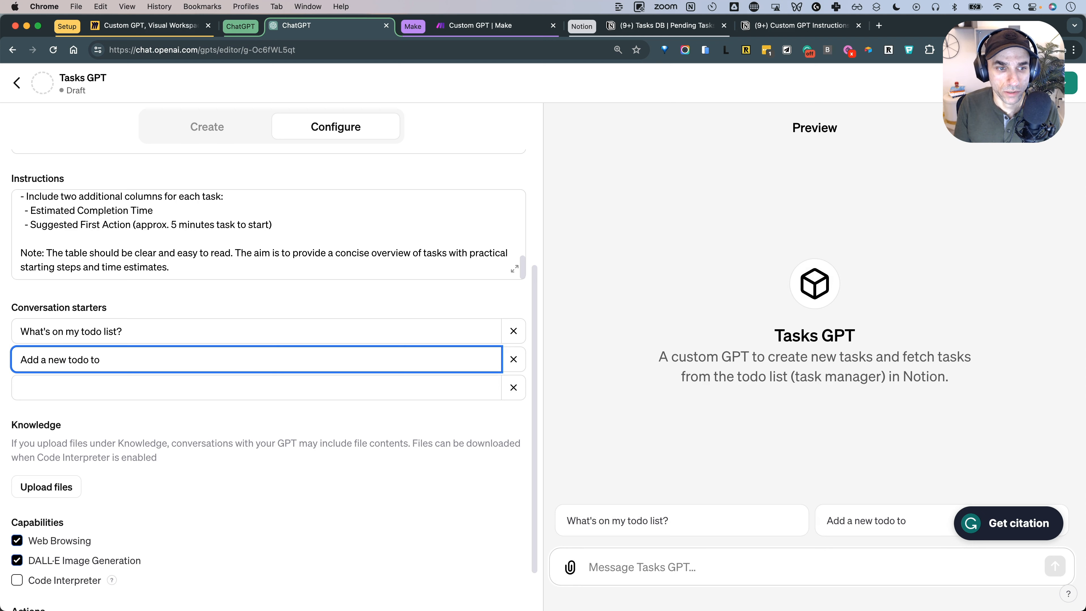
pyautogui.write('my list.')
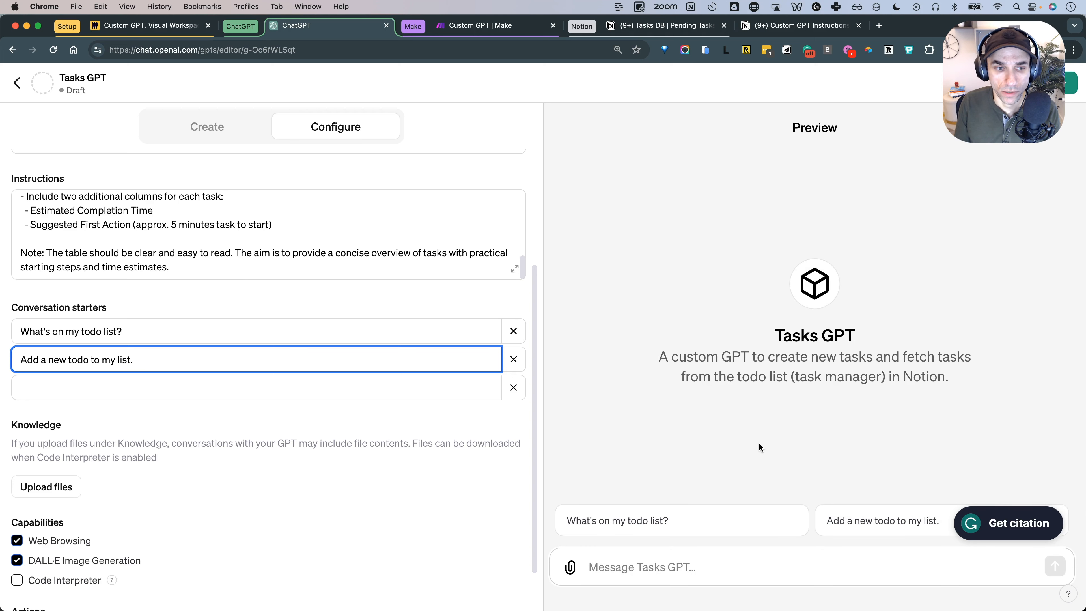
# Step: Test the "What's on my todo list?" starter in the Tasks GPT preview and stop the reply while it is generating
pyautogui.scroll(-3, 235, 284)
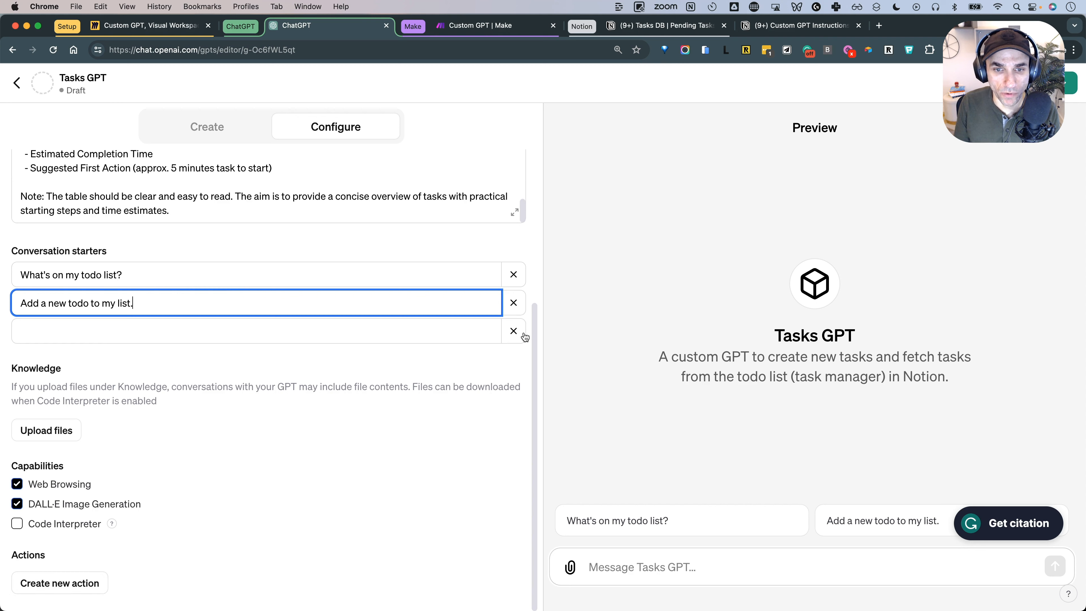
pyautogui.click(788, 572)
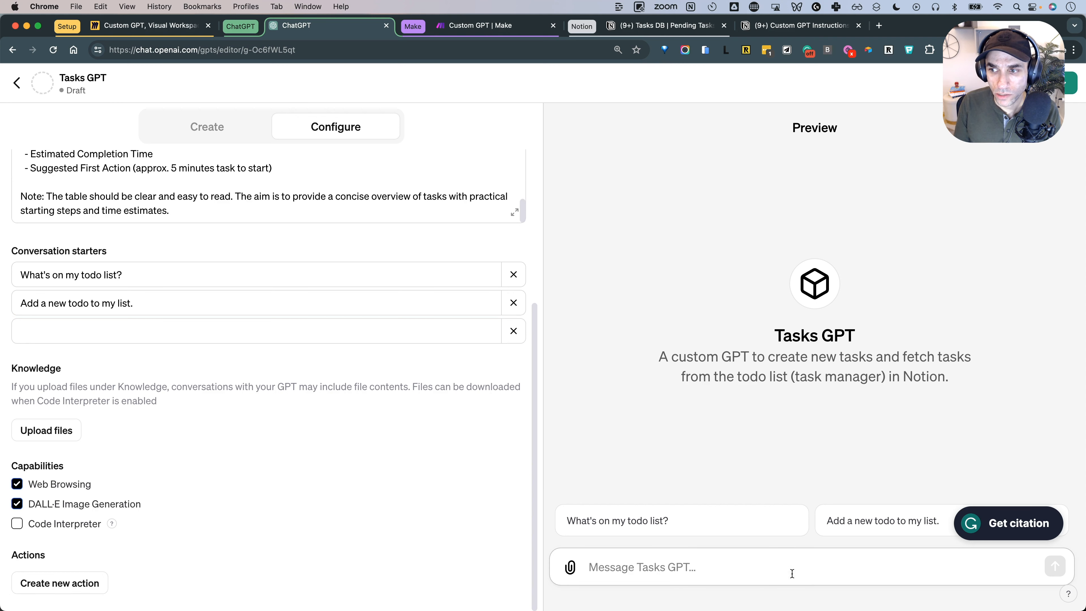
pyautogui.click(734, 526)
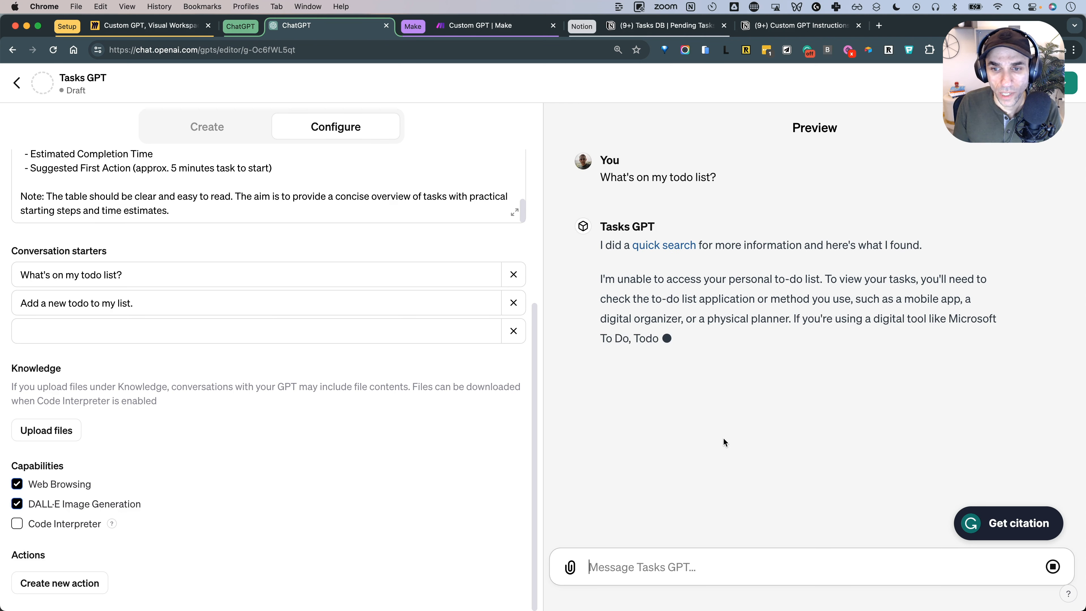
pyautogui.click(1053, 569)
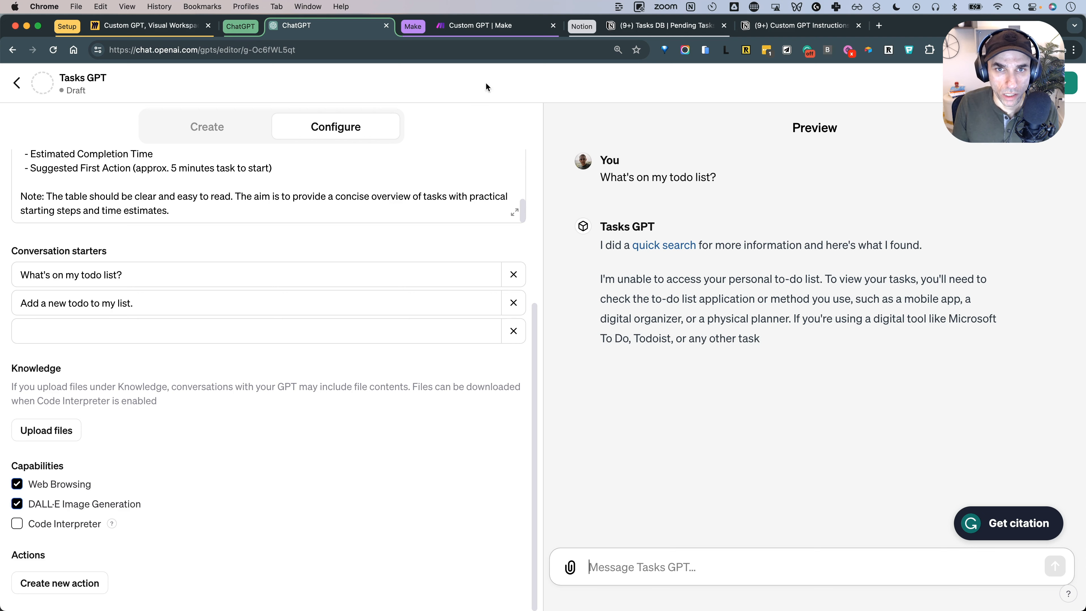
# Step: Compare the Custom GPT scenario in Make with the webhook and Notion connections in the Miro architecture diagram
pyautogui.click(500, 26)
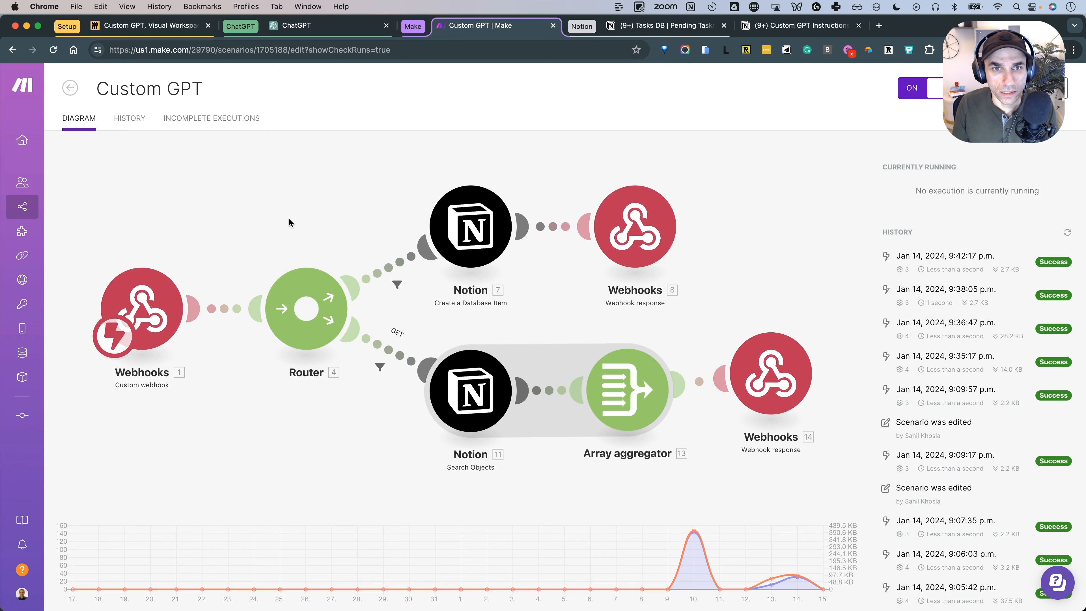
pyautogui.click(145, 25)
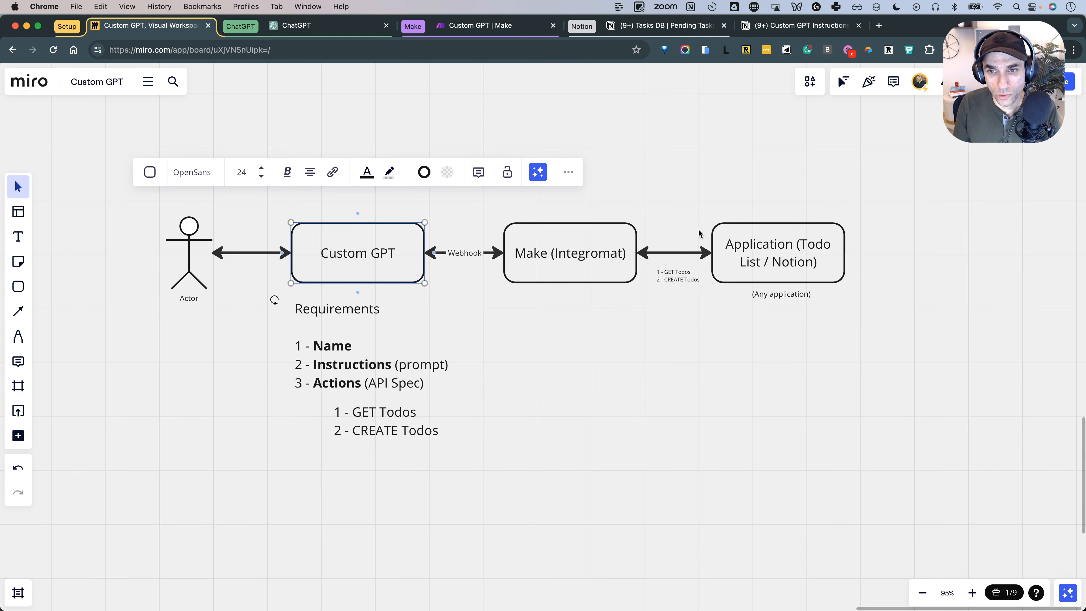
pyautogui.scroll(5, 682, 274)
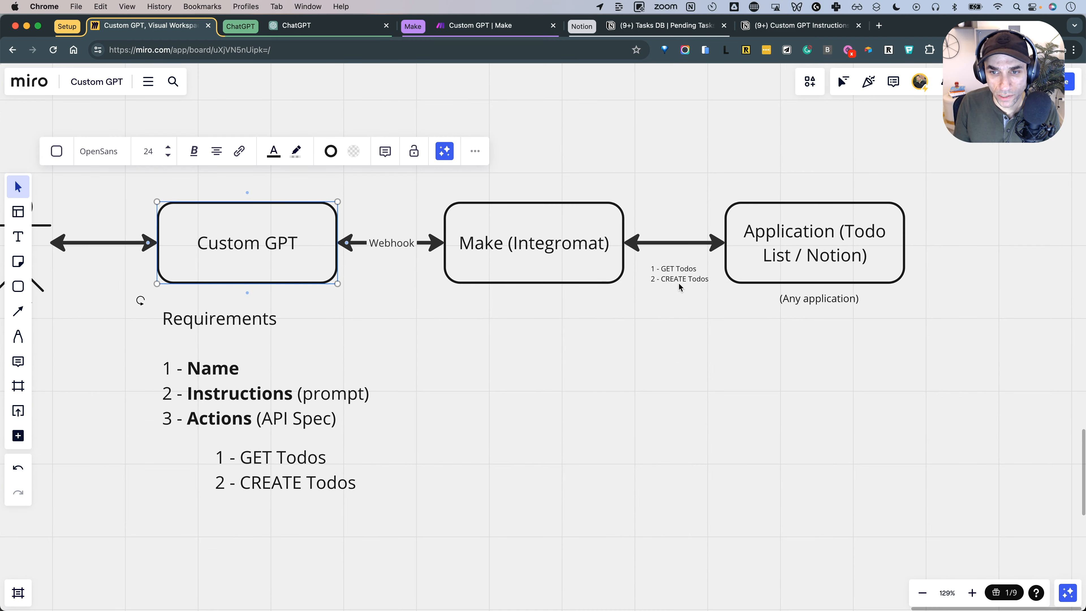
pyautogui.click(474, 25)
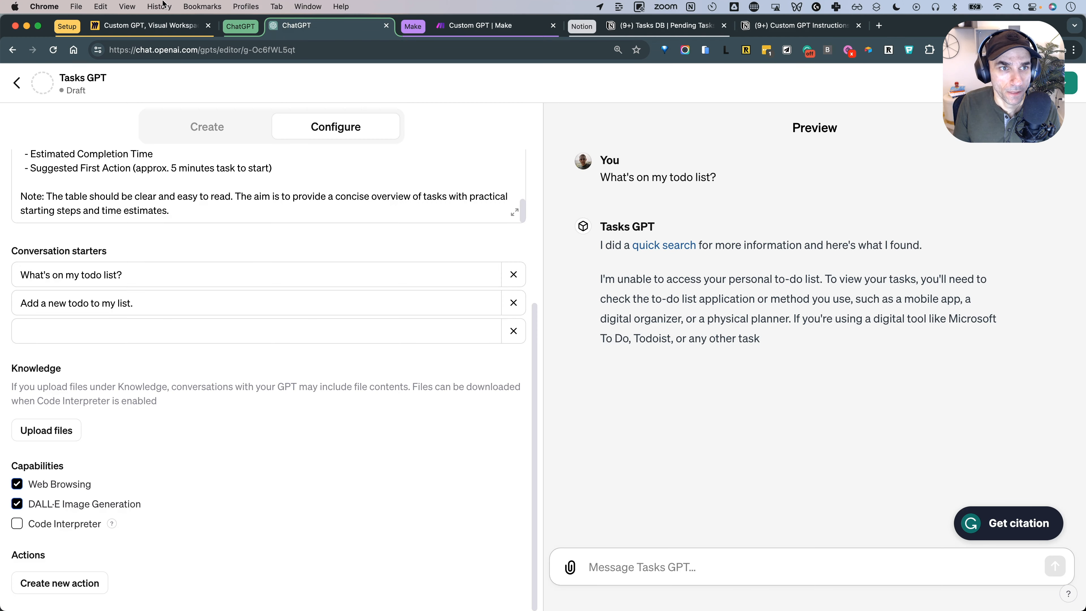
# Step: On the Miro board, append "(GET)" to the GET Todos line and "(POST)" to the CREATE Todos line under Actions
pyautogui.click(157, 25)
pyautogui.scroll(-4, 346, 384)
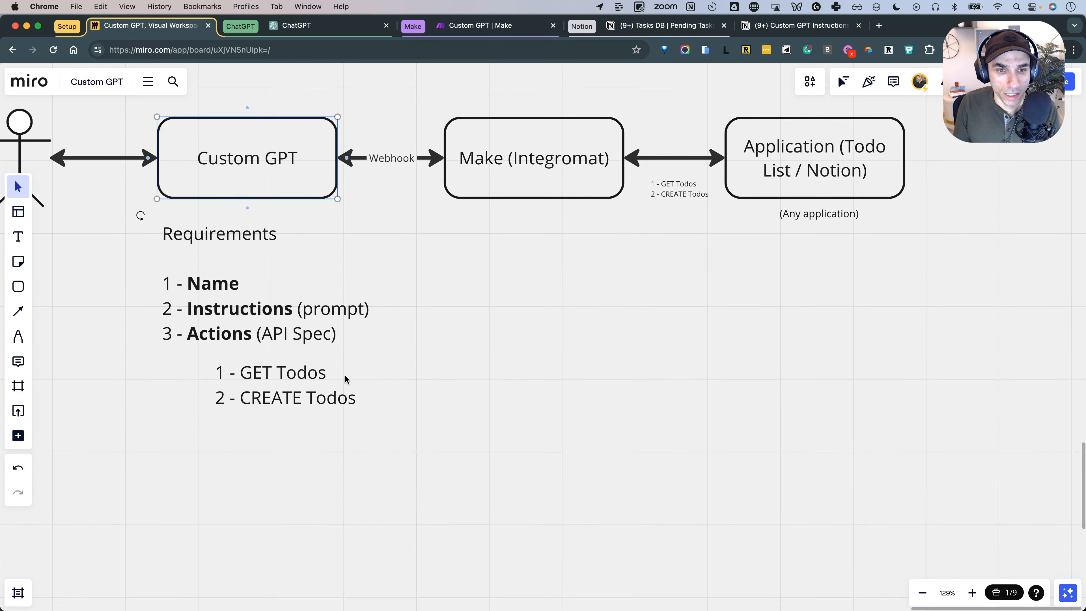
pyautogui.scroll(3, 325, 355)
pyautogui.doubleClick(331, 345)
pyautogui.write('(GET)')
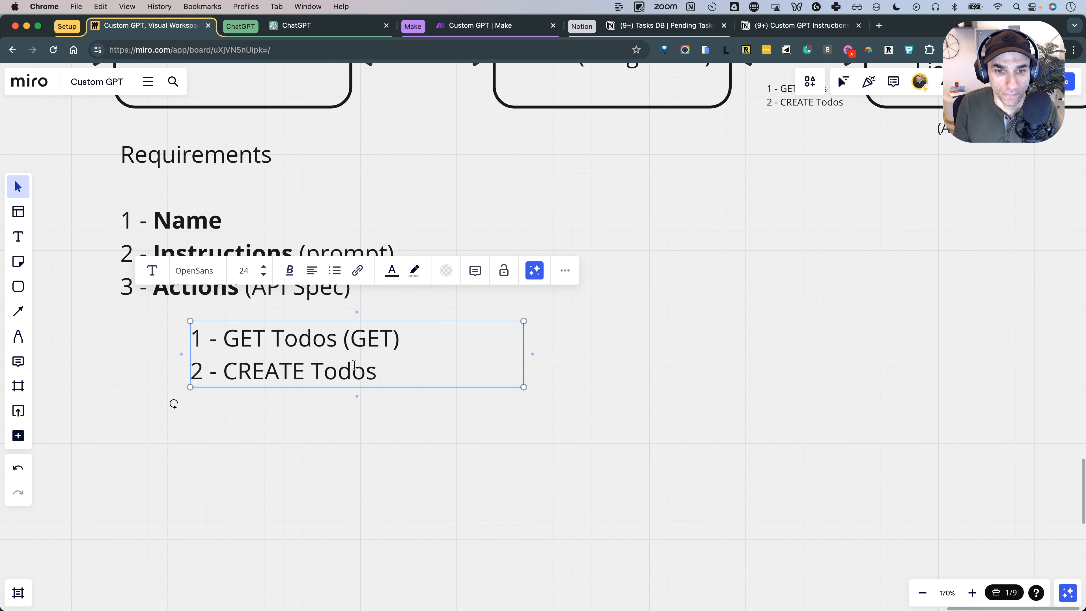
pyautogui.click(387, 371)
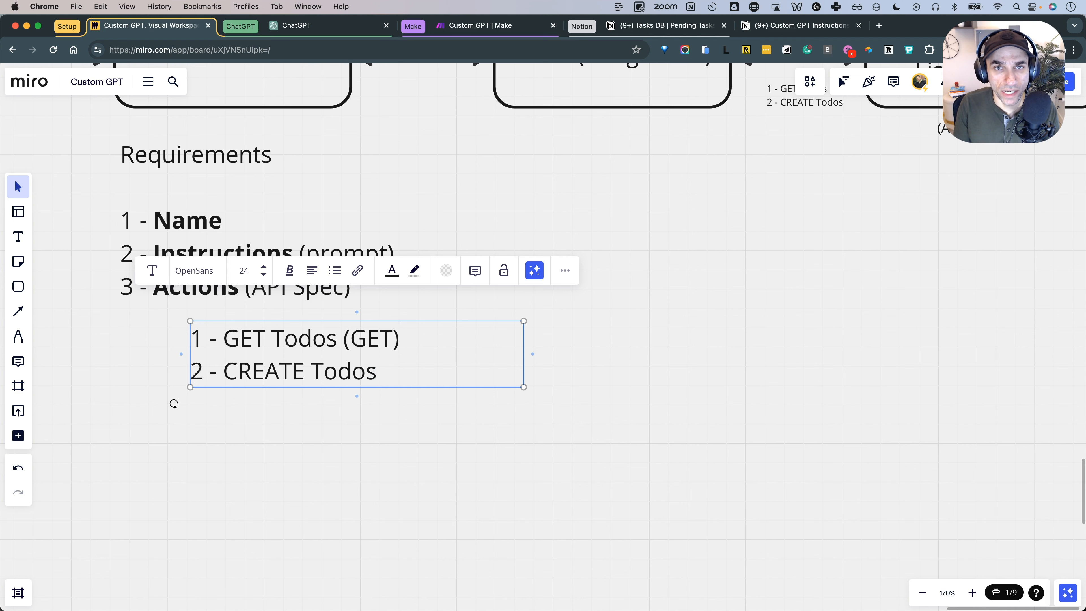
pyautogui.write('(POST)')
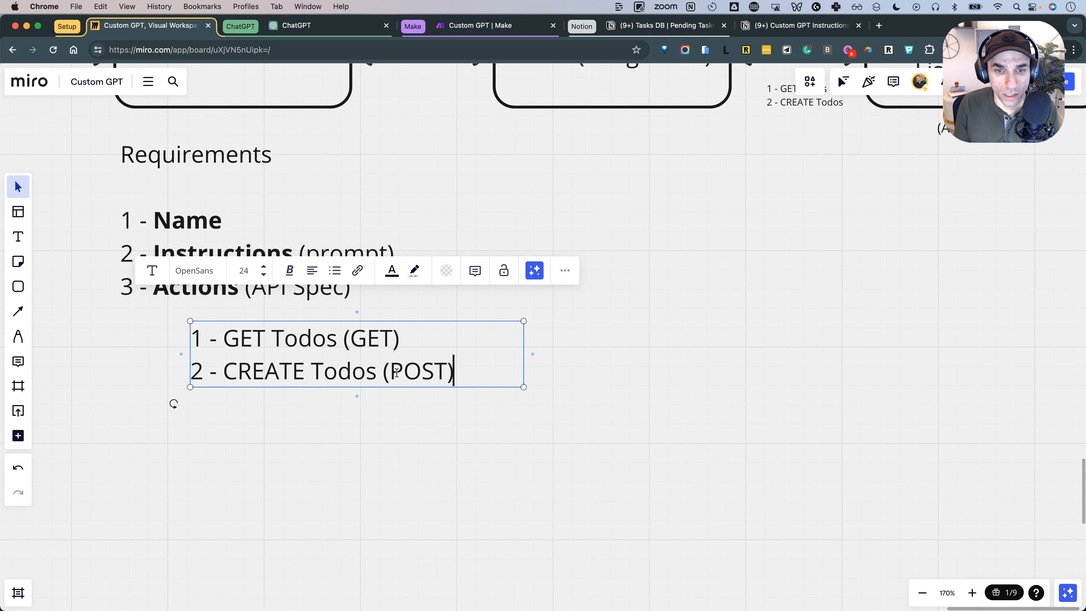
# Step: Highlight the POST and GET method labels of the two todo actions to compare them
pyautogui.moveTo(391, 371); pyautogui.dragTo(447, 372)
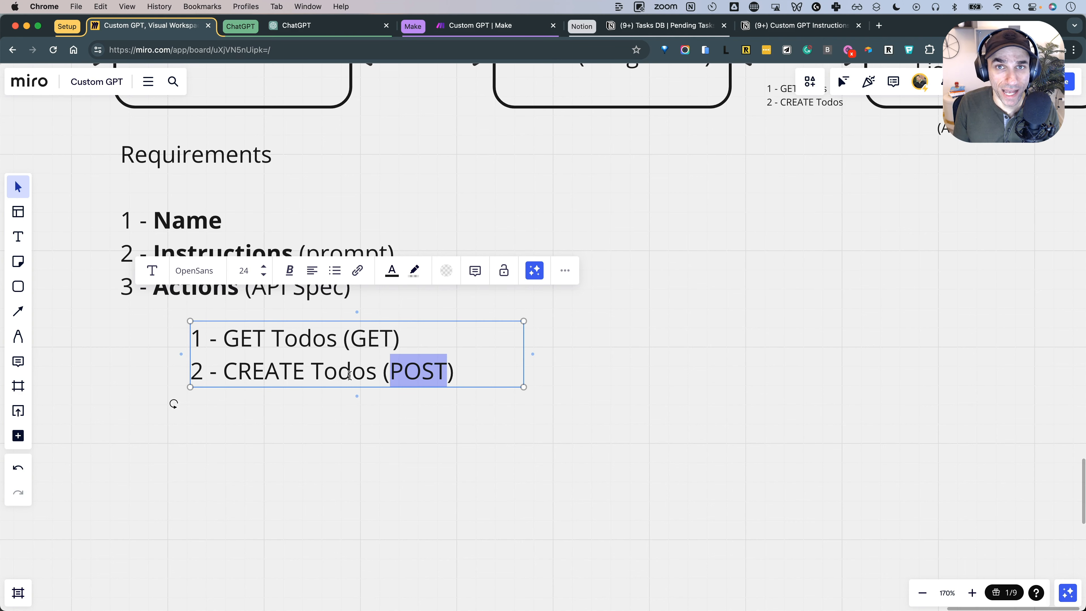
pyautogui.doubleClick(359, 340)
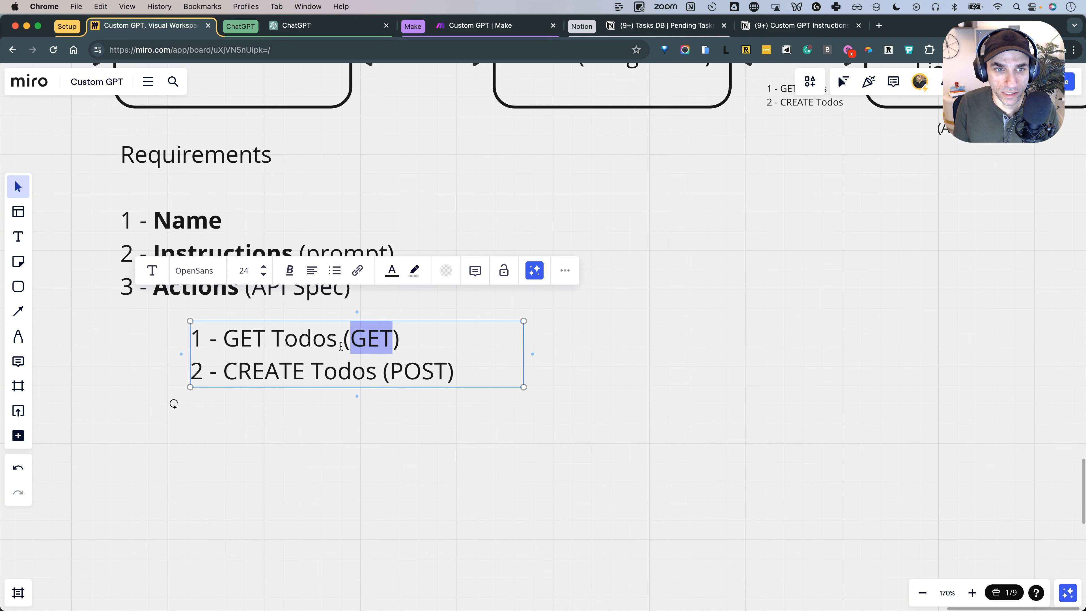
pyautogui.click(422, 371)
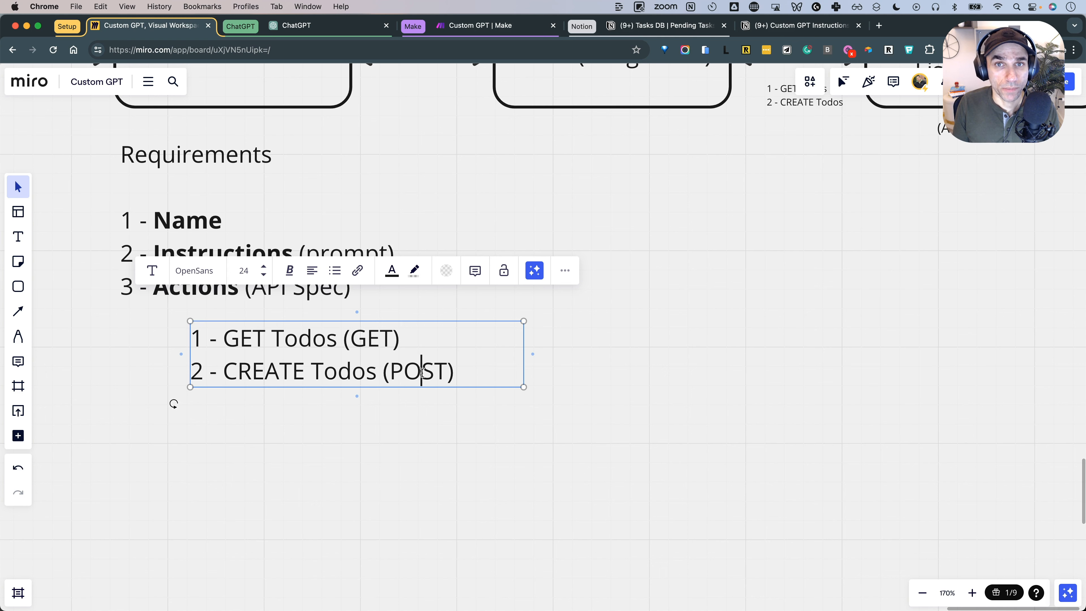
pyautogui.doubleClick(380, 342)
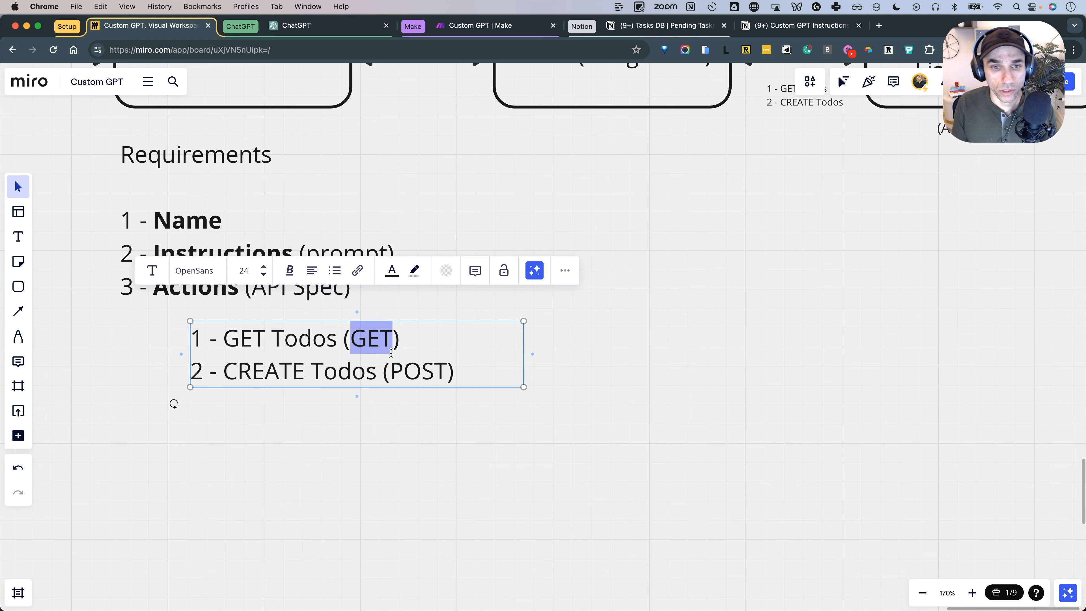
# Step: Switch to the Make scenario and inspect the filter condition on the router's GET route
pyautogui.click(498, 25)
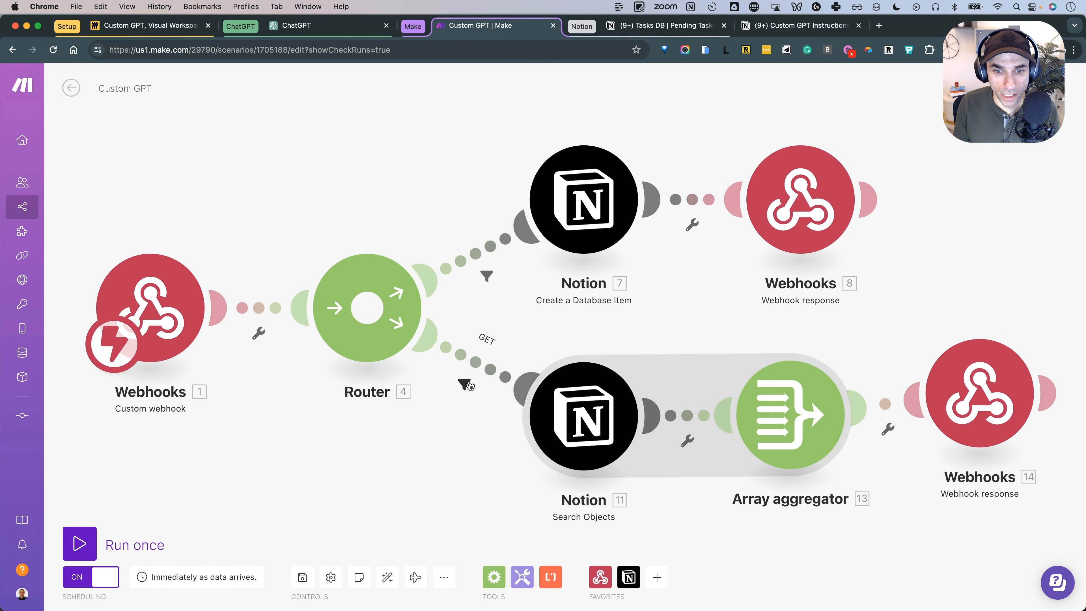
pyautogui.click(465, 383)
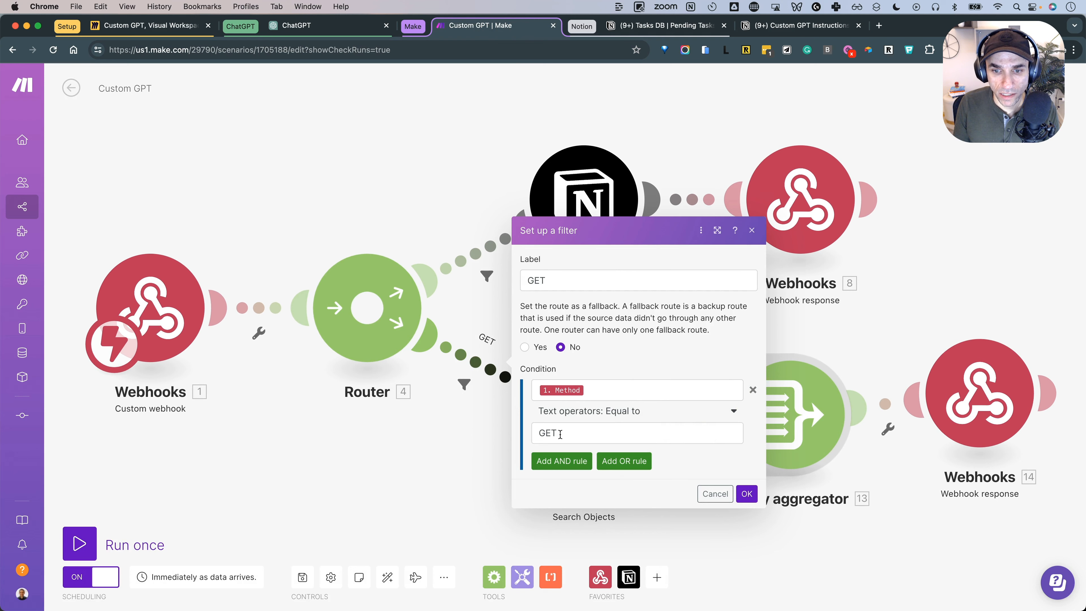
pyautogui.click(744, 493)
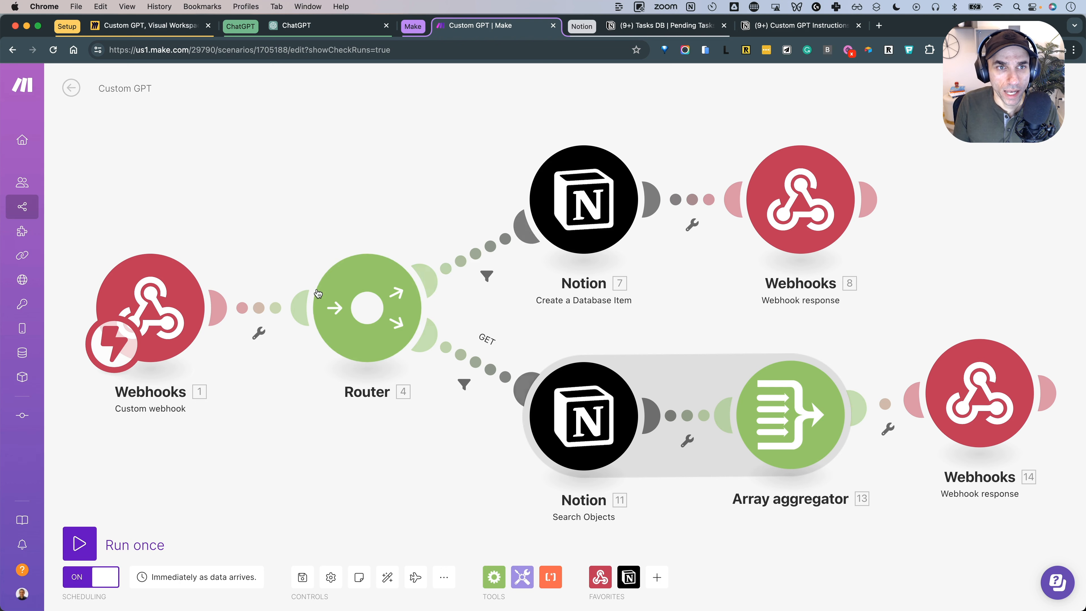
# Step: Return to the Miro board and review the two todo actions with their request methods in the requirements list
pyautogui.click(170, 27)
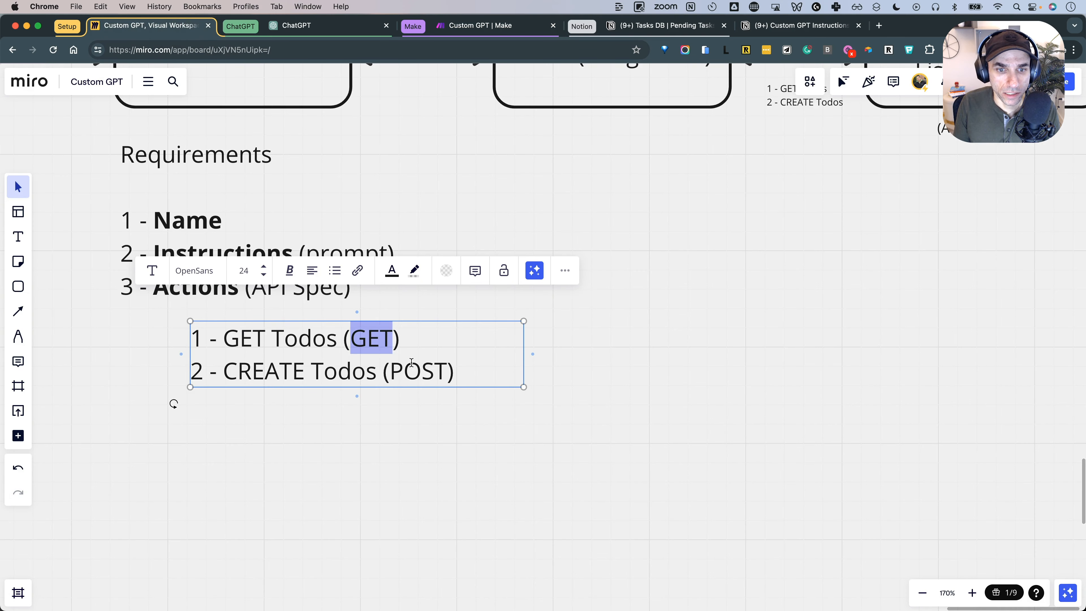
pyautogui.click(446, 413)
pyautogui.click(286, 336)
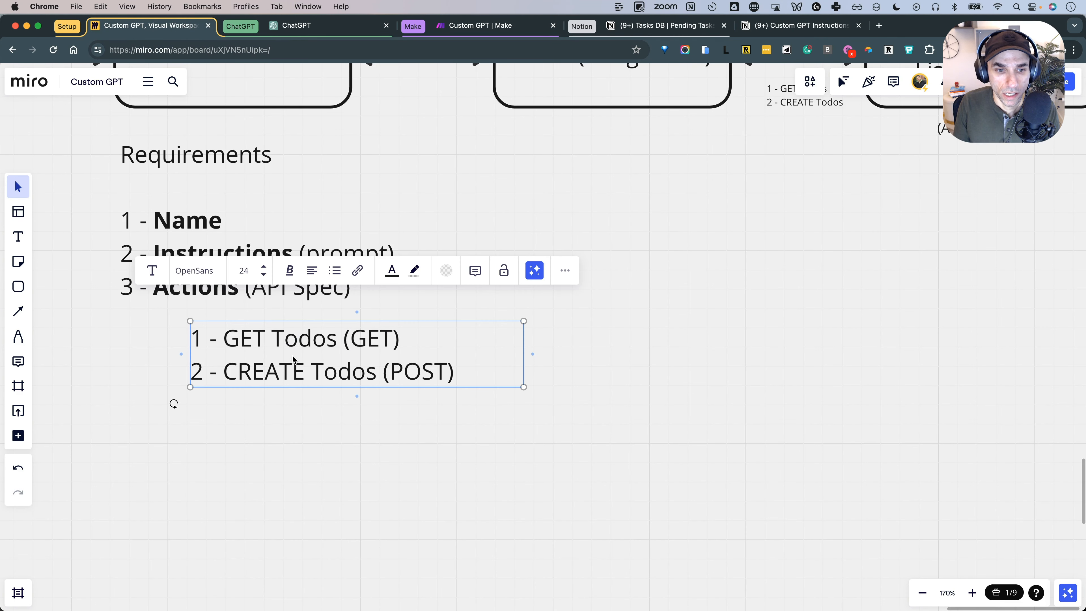
pyautogui.click(583, 356)
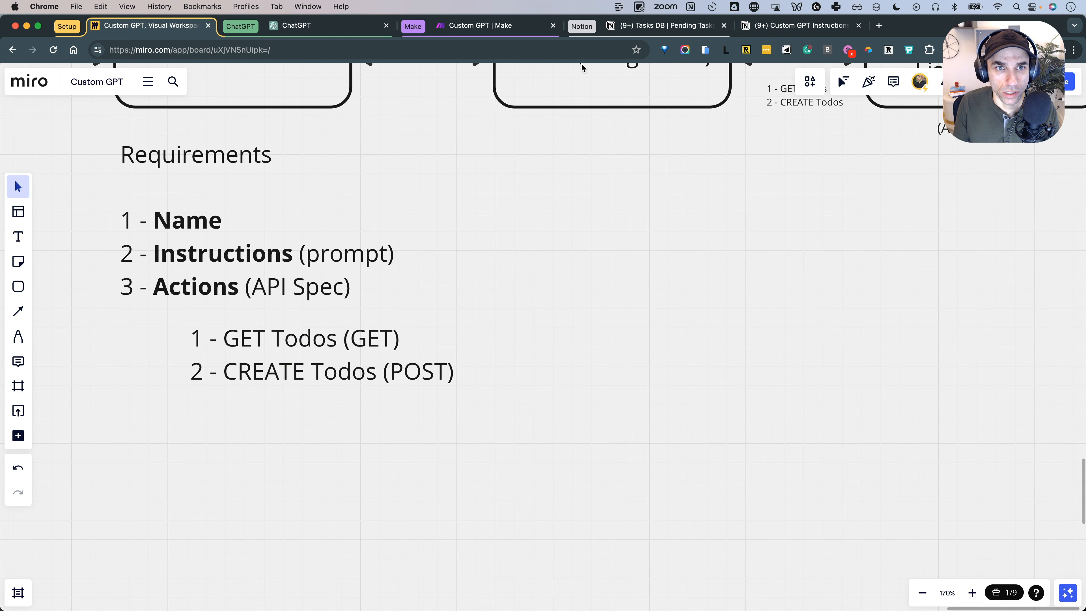
# Step: Switch to Postman and open the GET Todos (Notion) request from the Make collection
pyautogui.click(318, 29)
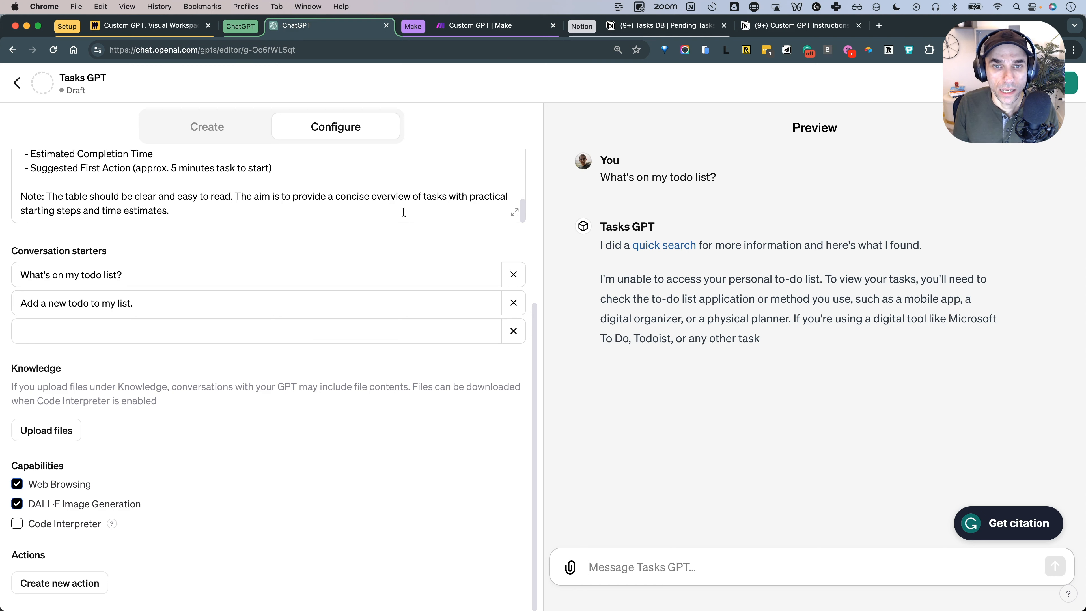
pyautogui.press('super+Tab')
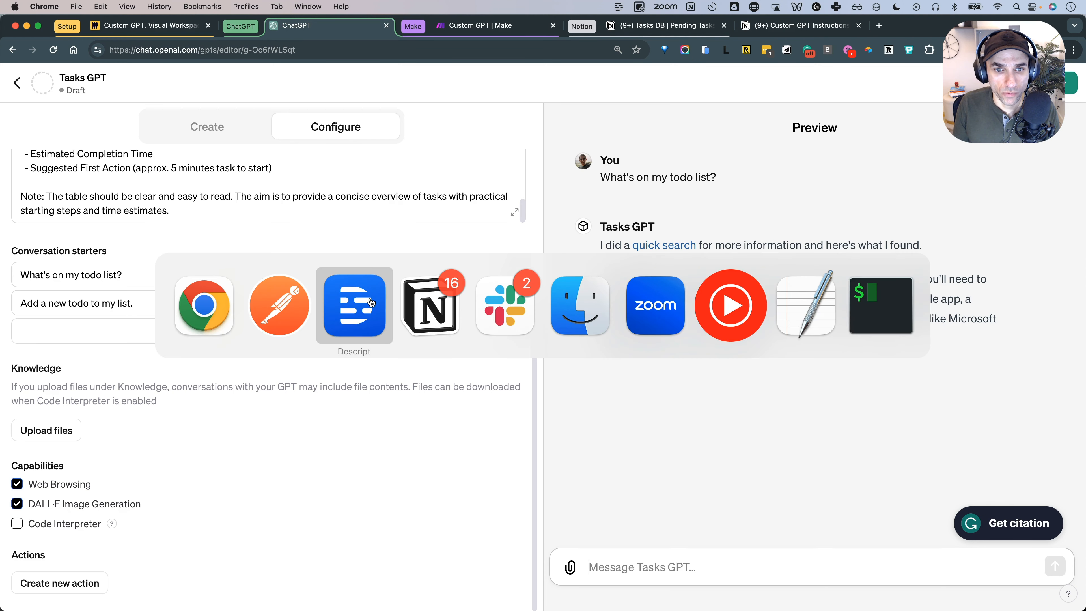
pyautogui.click(298, 305)
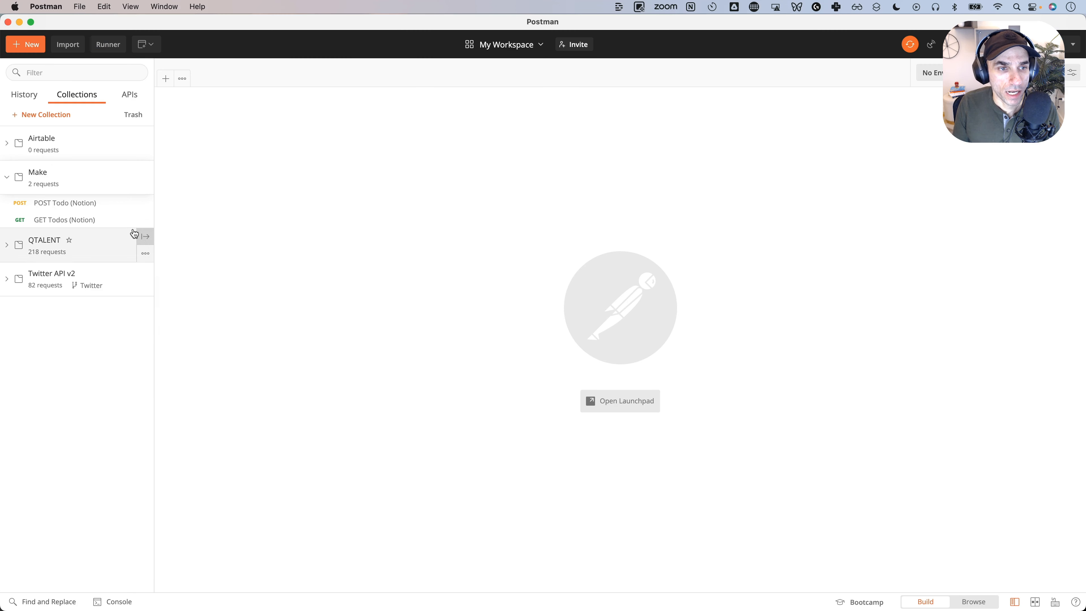
pyautogui.click(88, 226)
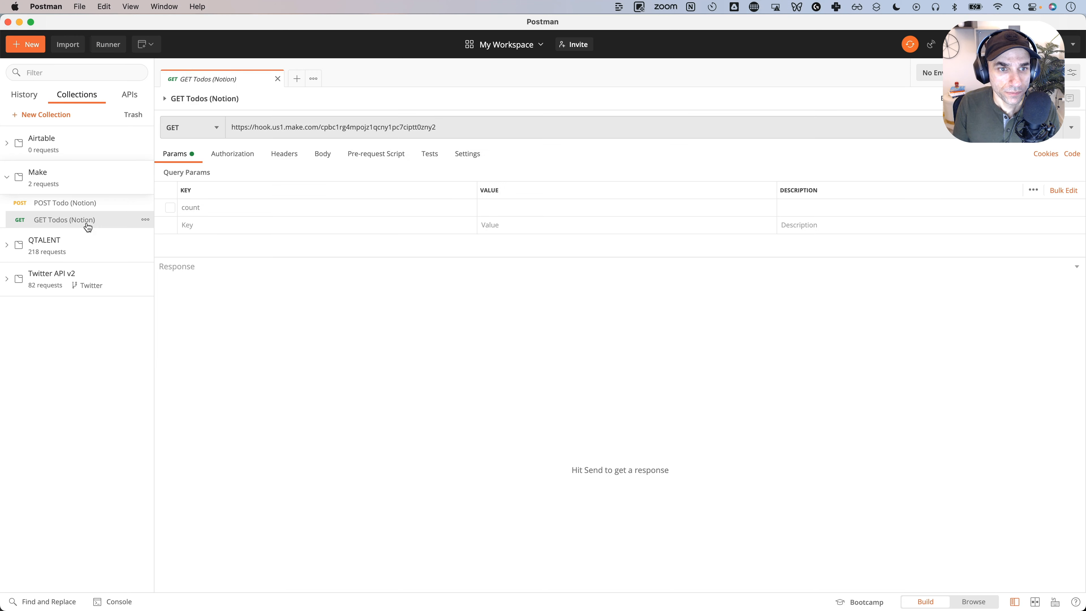
# Step: Check the GET Todos request's webhook URL and enable its count query parameter
pyautogui.click(333, 127)
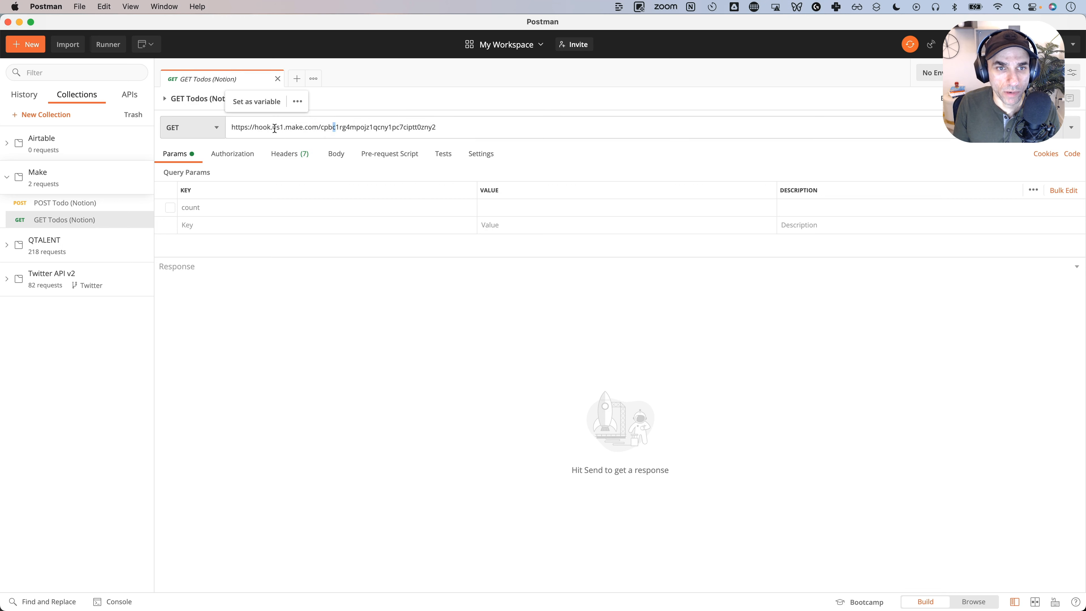
pyautogui.moveTo(275, 127); pyautogui.dragTo(462, 127)
pyautogui.click(461, 127)
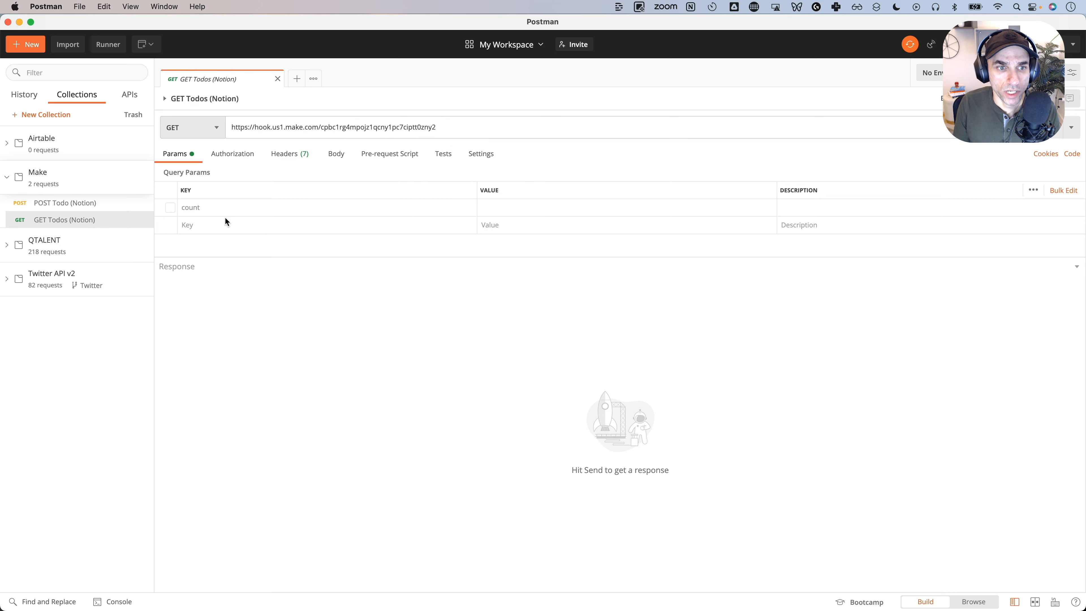
pyautogui.click(171, 208)
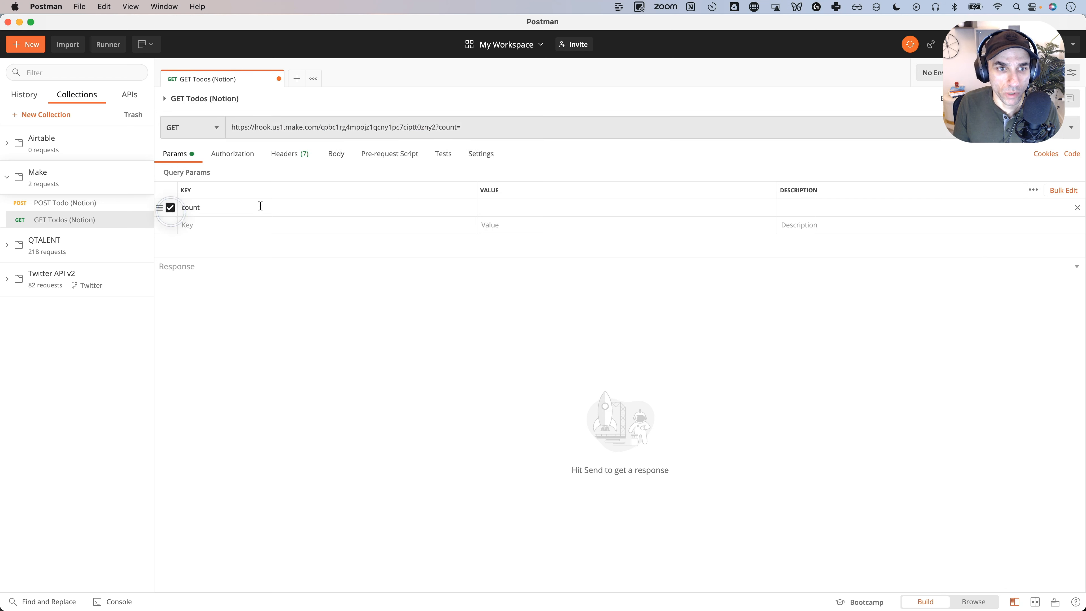
# Step: Set the count parameter to 2 and send the GET Todos request
pyautogui.click(504, 214)
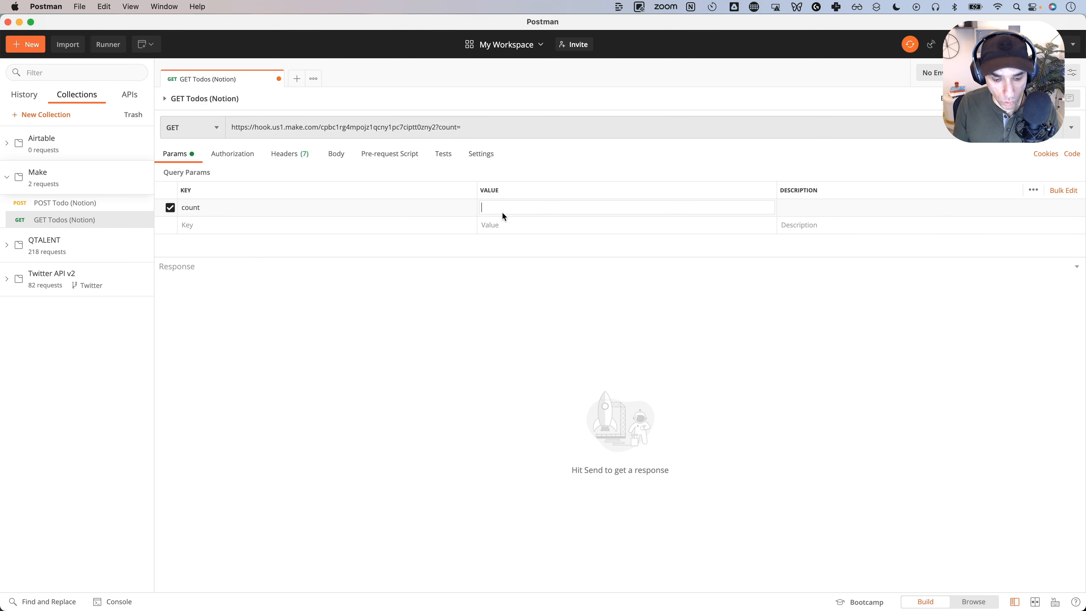
pyautogui.write('2')
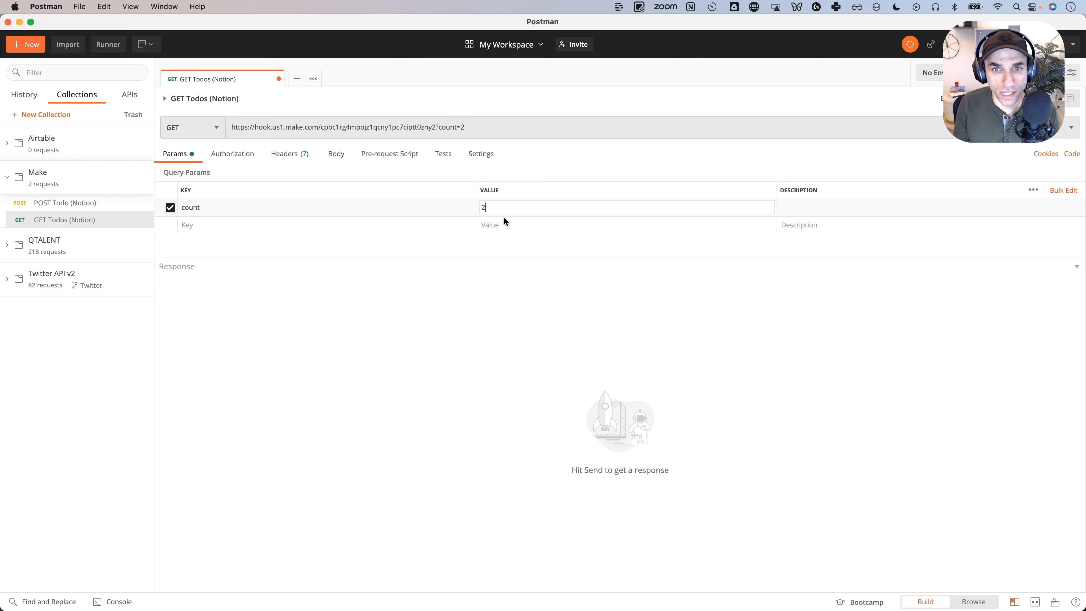
pyautogui.click(992, 127)
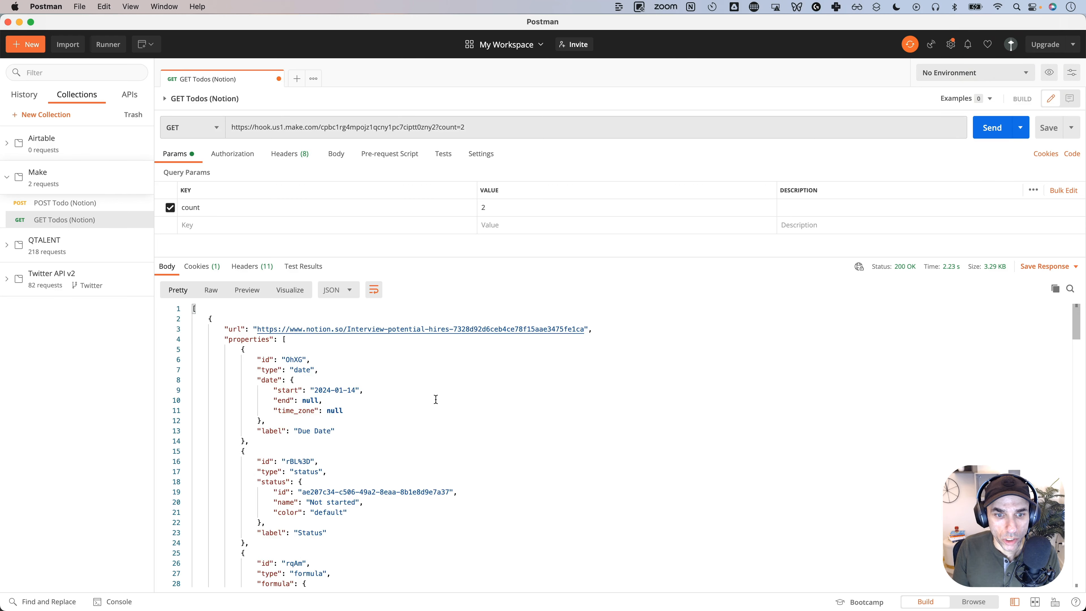
# Step: Read through the JSON response and collapse its top-level todo objects to check how many were returned
pyautogui.scroll(-15, 436, 399)
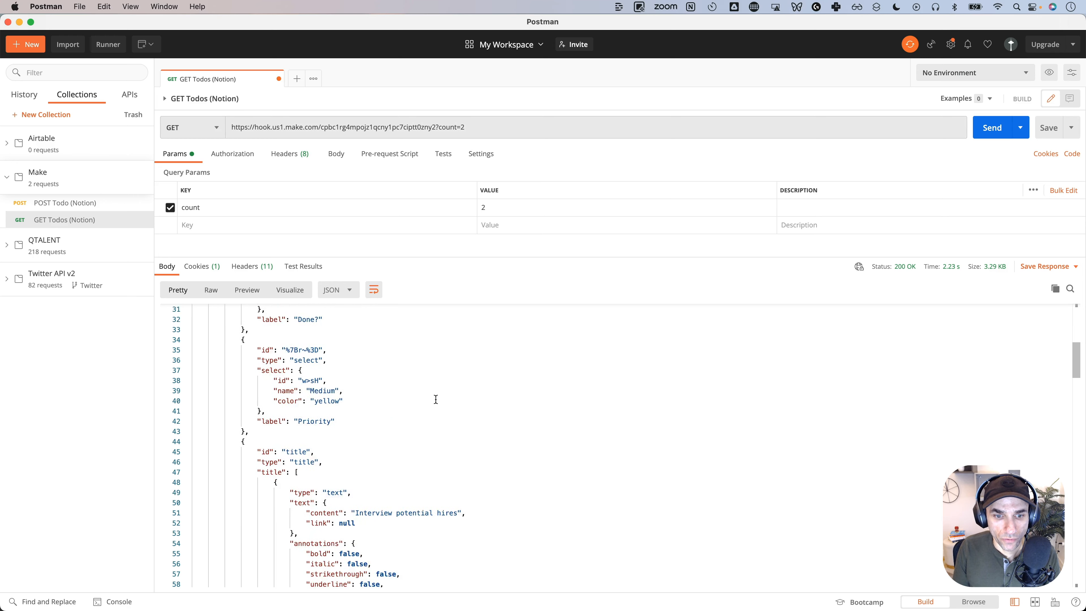
pyautogui.scroll(15, 436, 399)
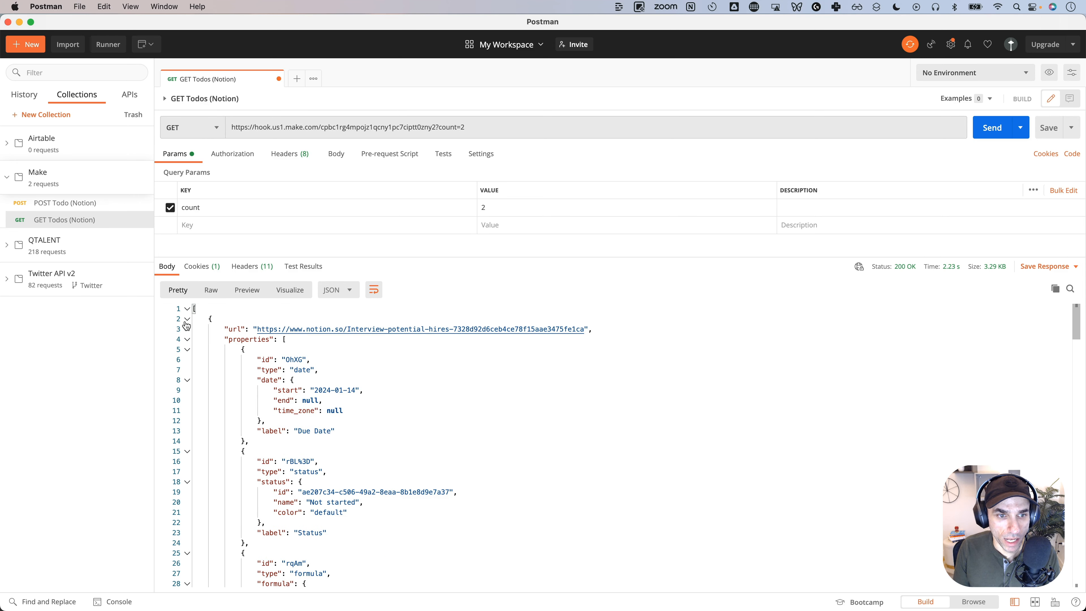
pyautogui.click(188, 318)
pyautogui.click(187, 339)
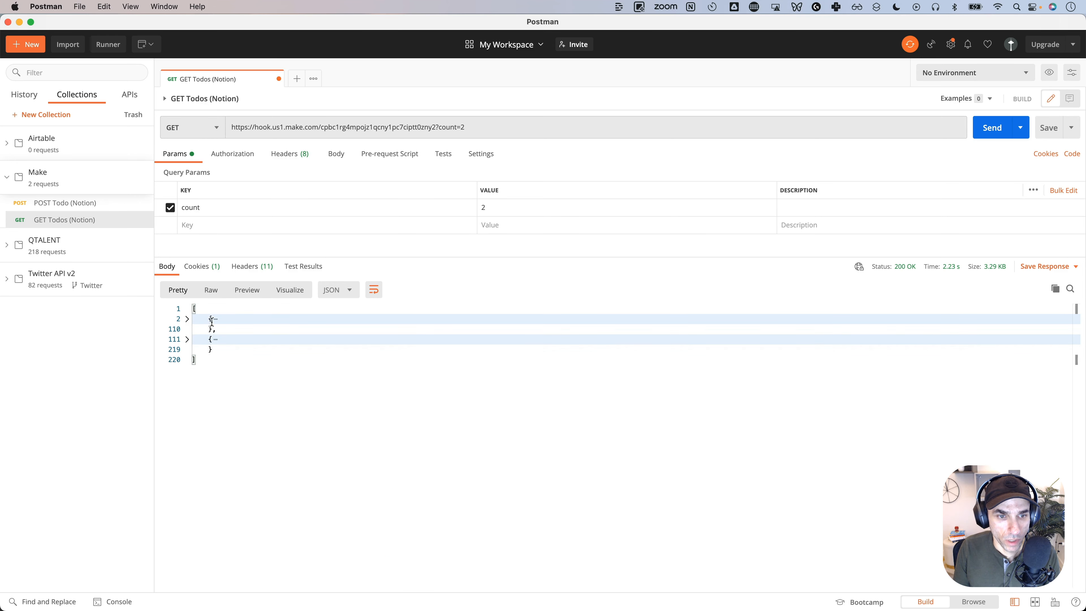
pyautogui.click(187, 309)
pyautogui.click(187, 308)
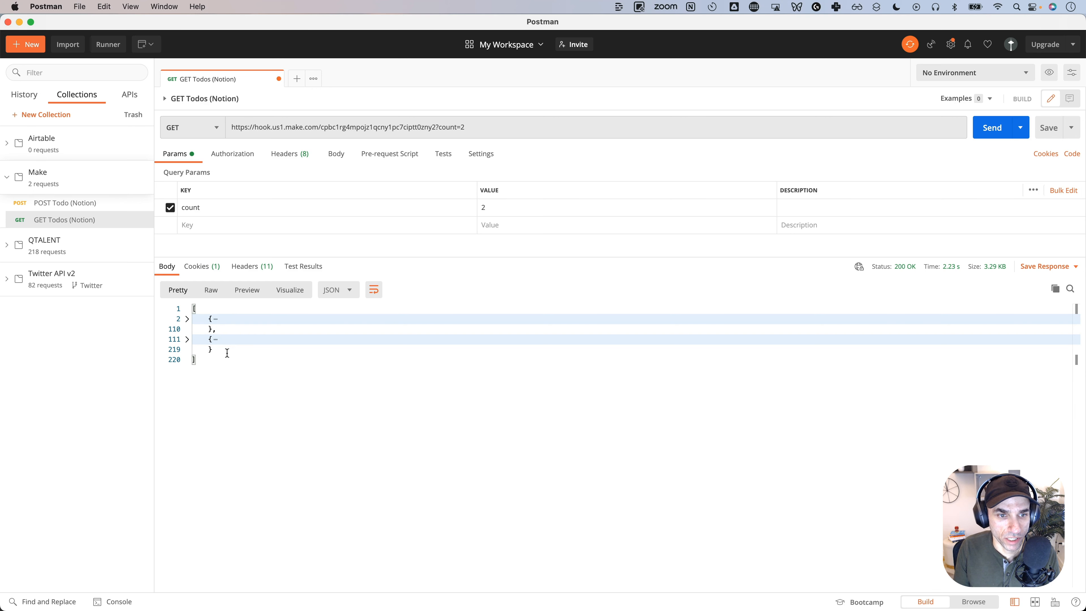
pyautogui.click(188, 319)
pyautogui.click(188, 318)
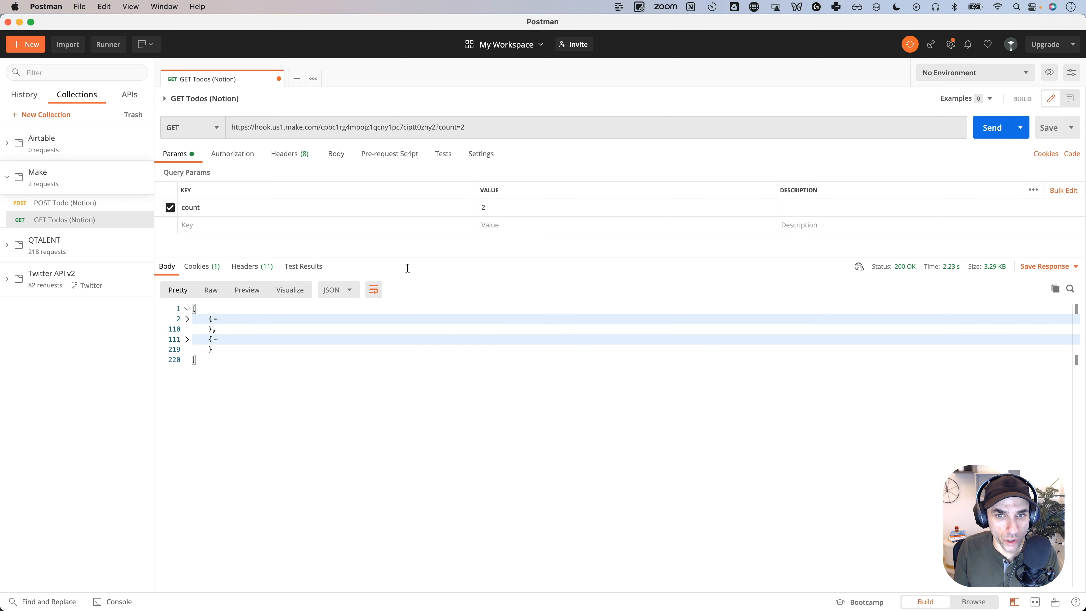
# Step: Set the count parameter to 5 and resend the GET Todos request
pyautogui.click(487, 212)
pyautogui.click(488, 213)
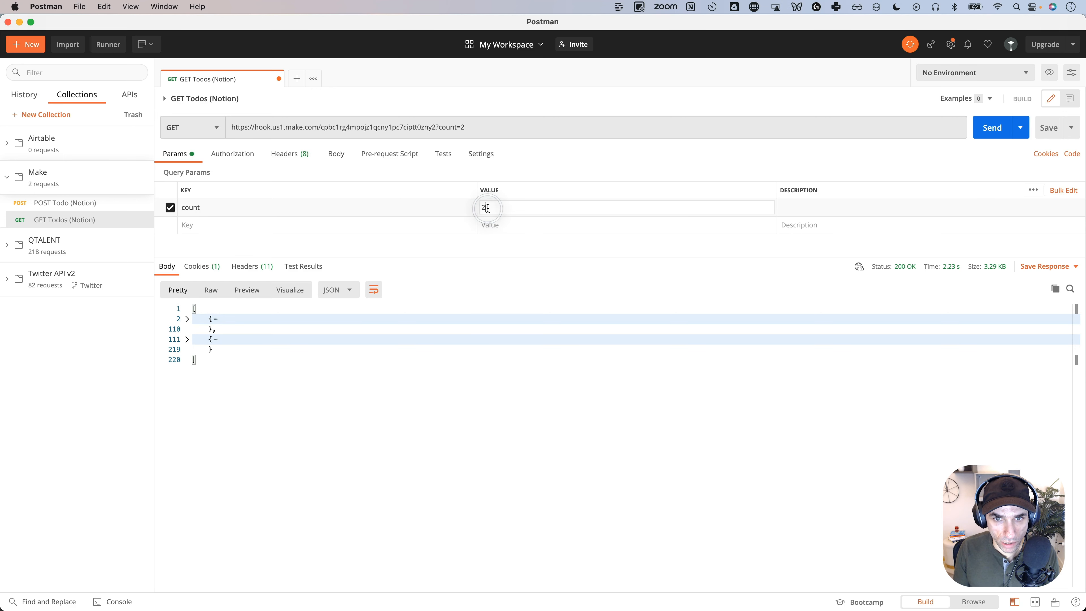
pyautogui.click(985, 128)
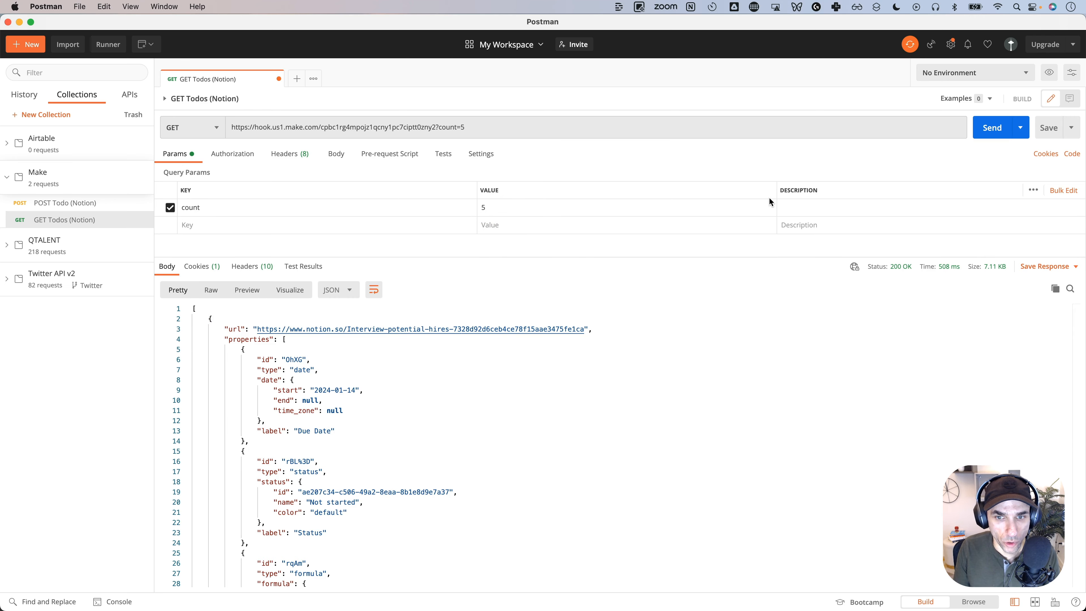
# Step: Check the limit mapping in the Make scenario's Notion Search Objects module, and return to Postman to collapse the GET response
pyautogui.press('super+Tab')
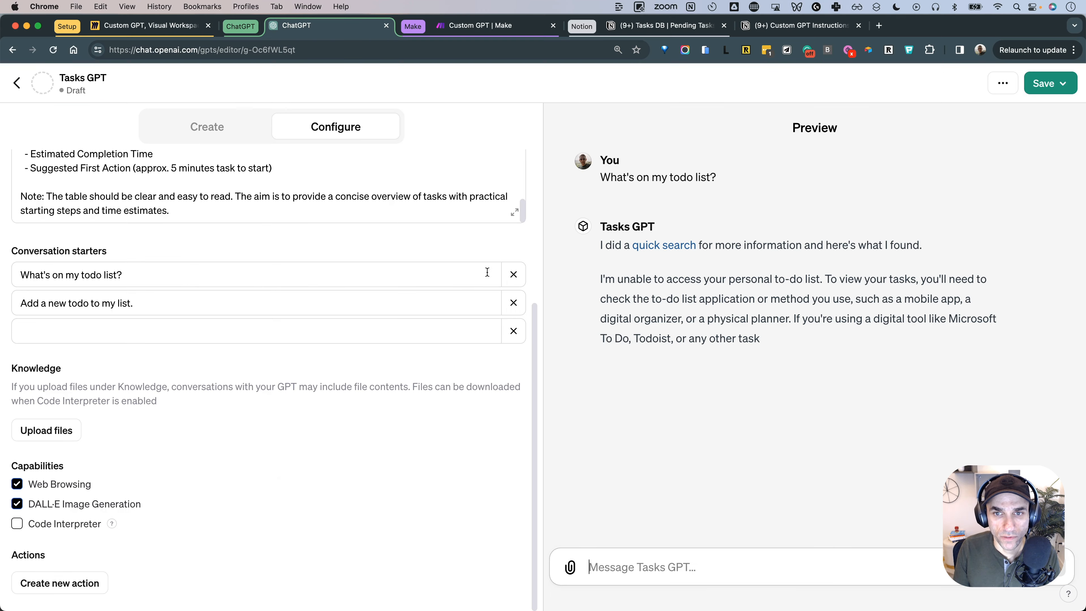
pyautogui.click(470, 28)
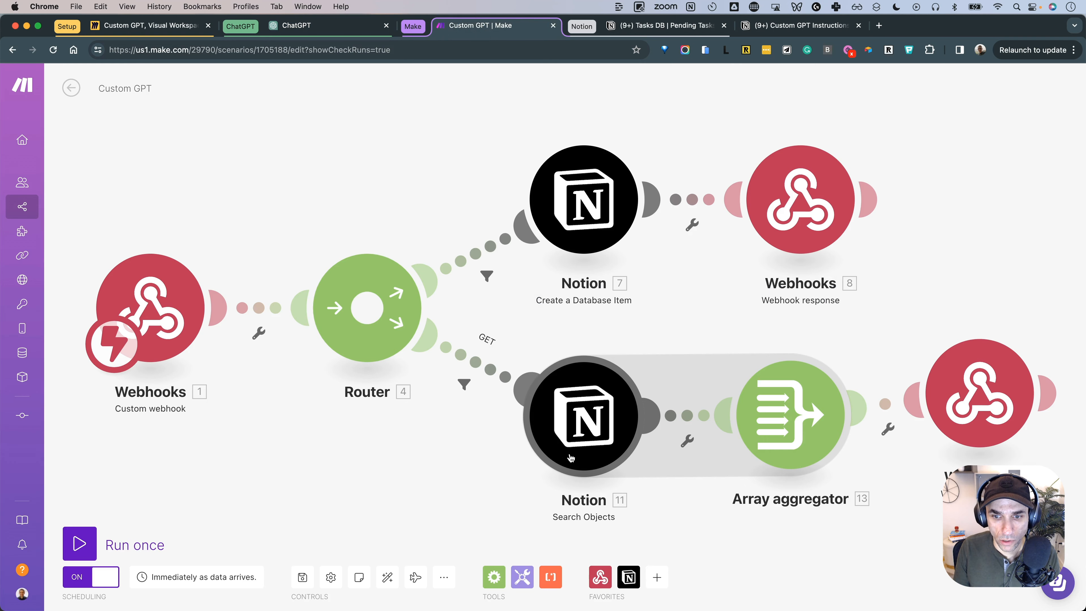
pyautogui.click(573, 434)
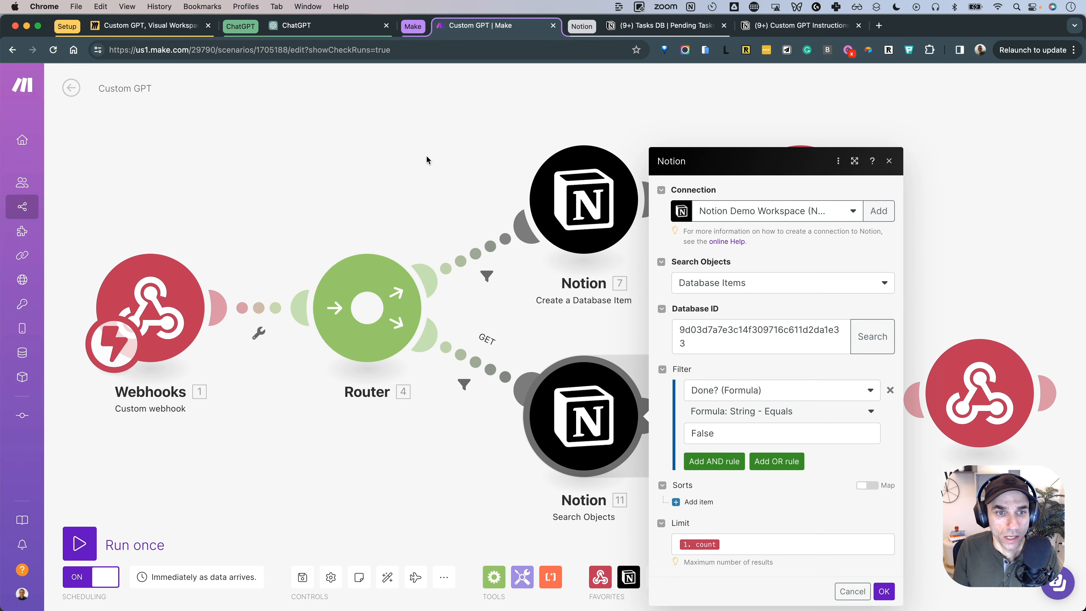
pyautogui.press('super+Tab')
pyautogui.click(188, 309)
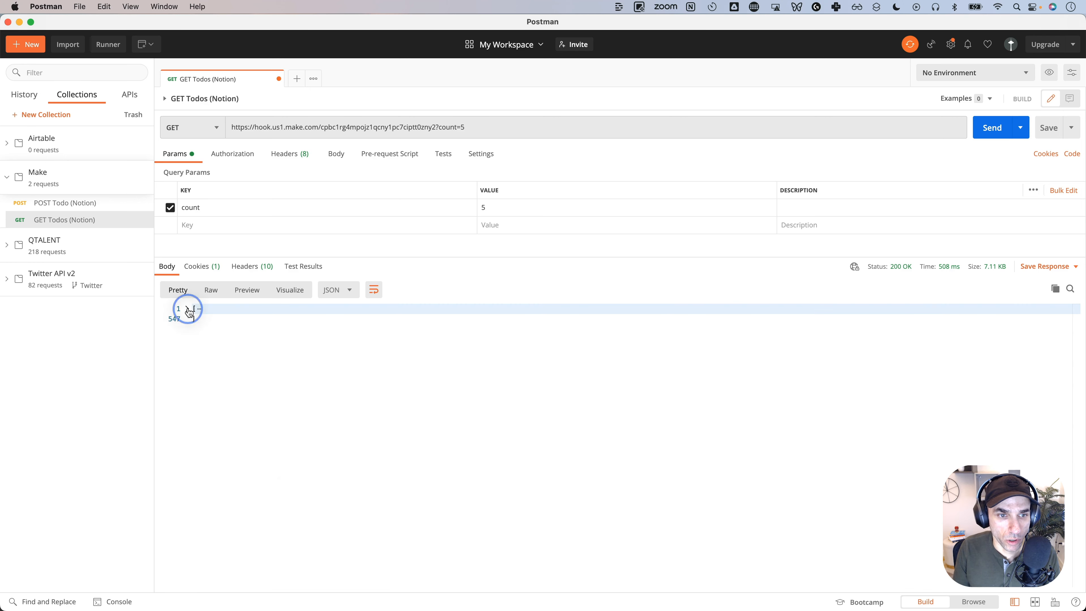
# Step: Open the POST Todo (Notion) request and set the title in its JSON body to "this is a test task for the demo video"
pyautogui.click(87, 209)
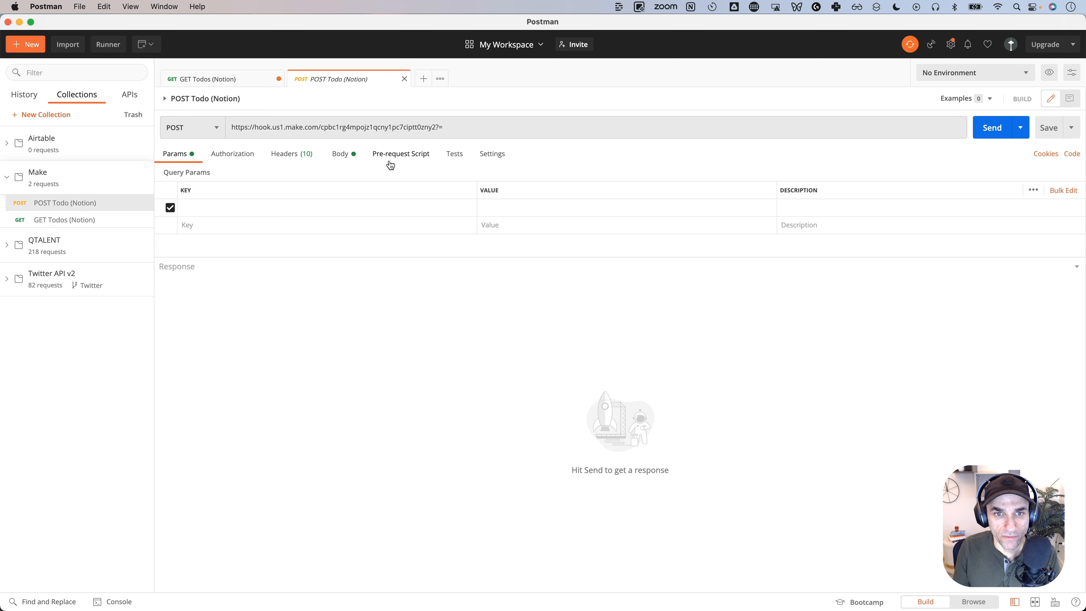
pyautogui.click(341, 156)
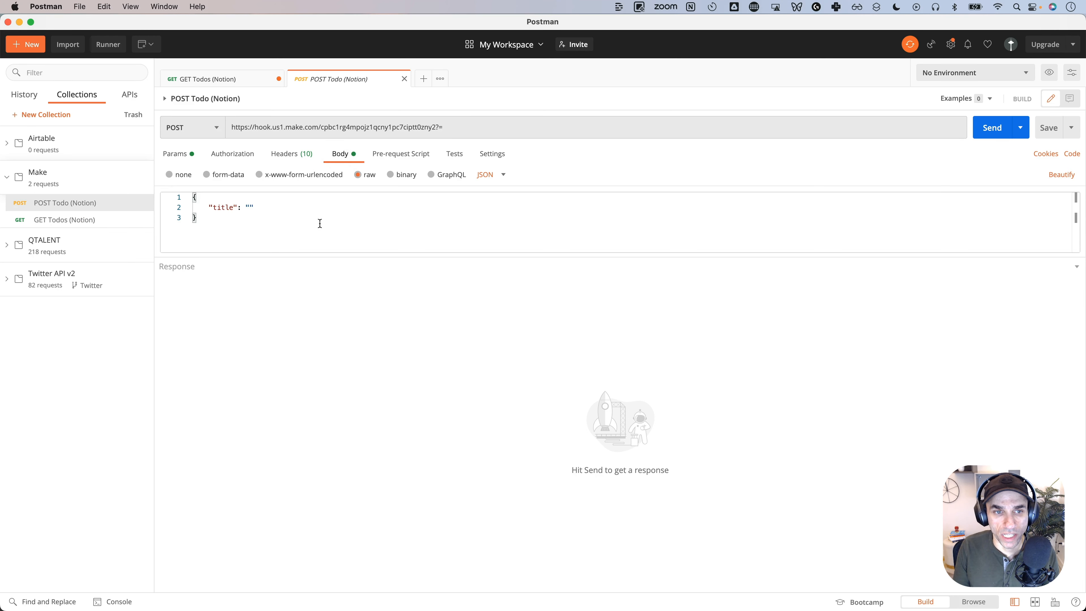
pyautogui.click(250, 208)
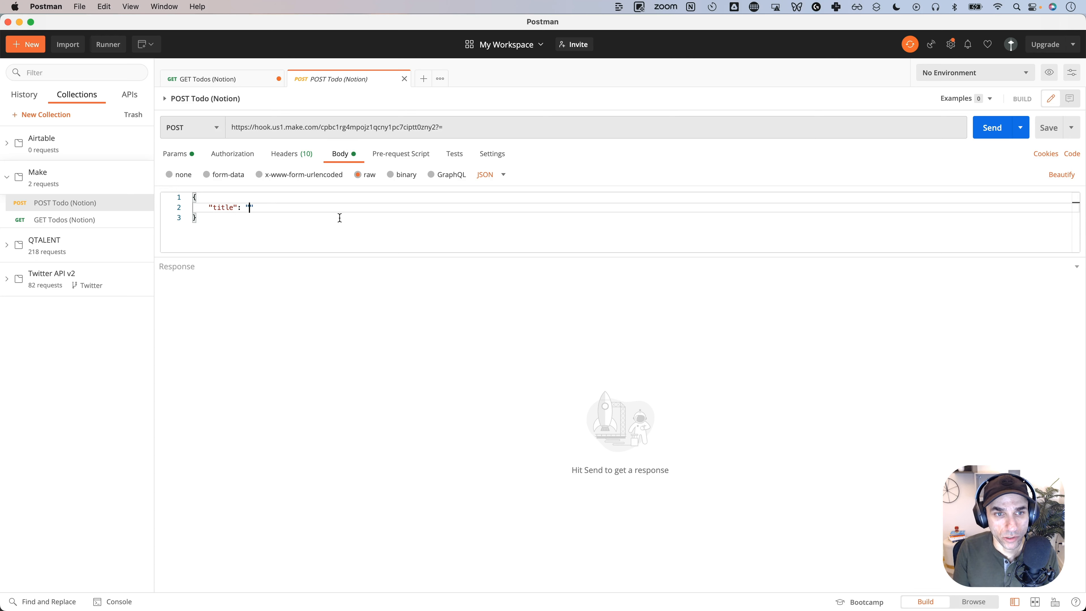
pyautogui.write('this is a test tak')
pyautogui.write(' for ty ')
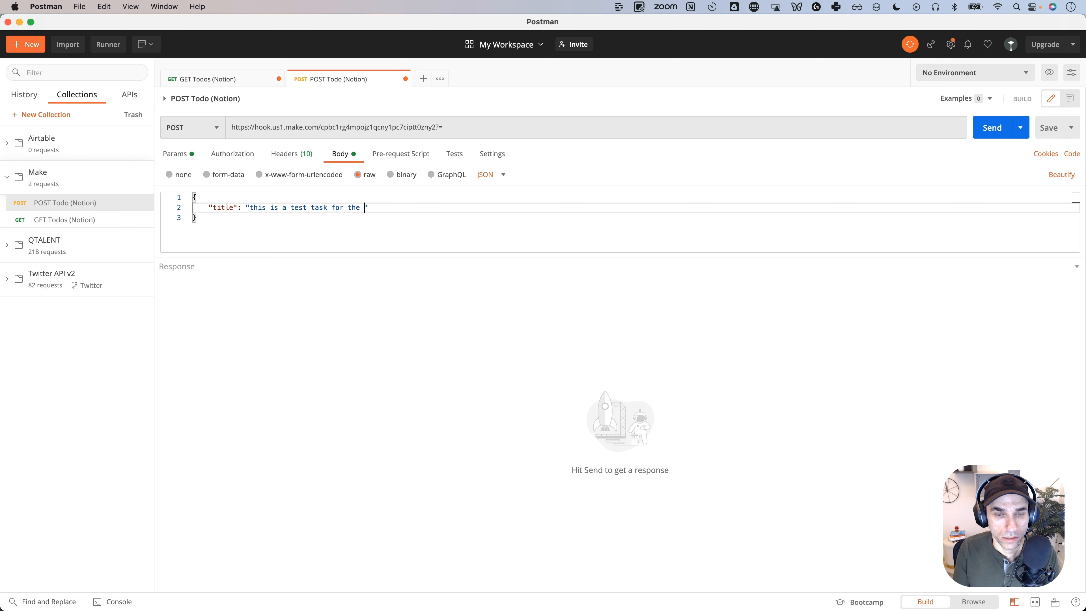
pyautogui.write('demo vid')
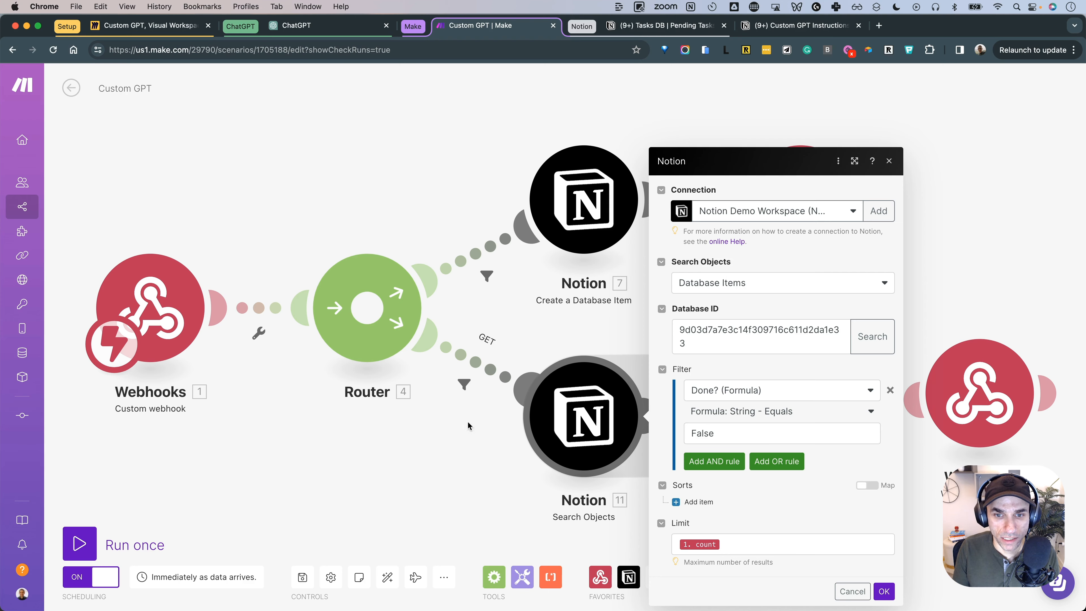
# Step: Close the Search Objects settings in Make and send the POST Todo request from Postman
pyautogui.click(470, 432)
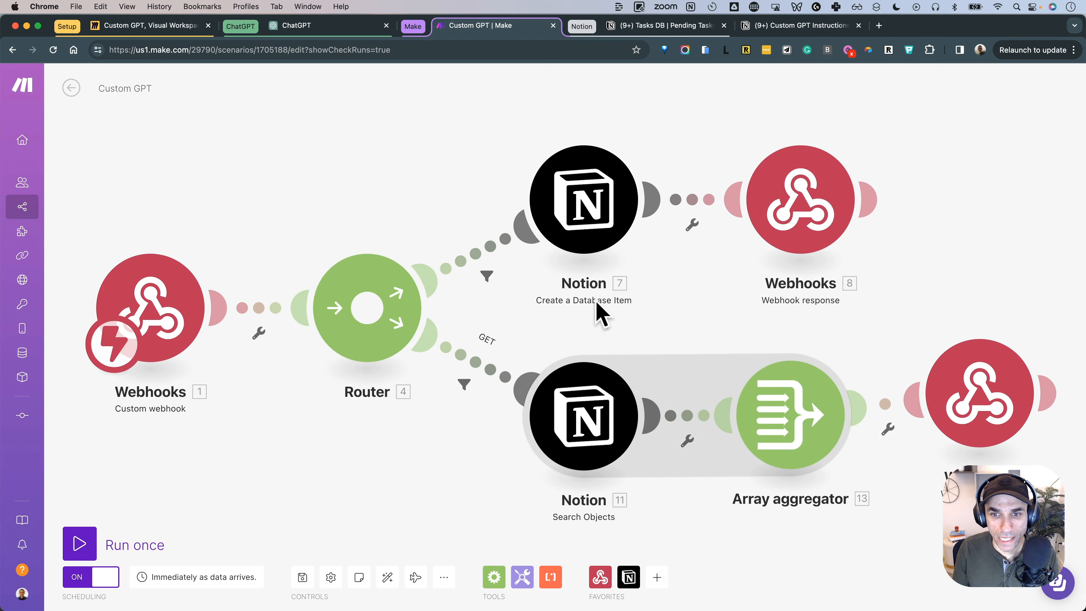
pyautogui.press('super+Tab')
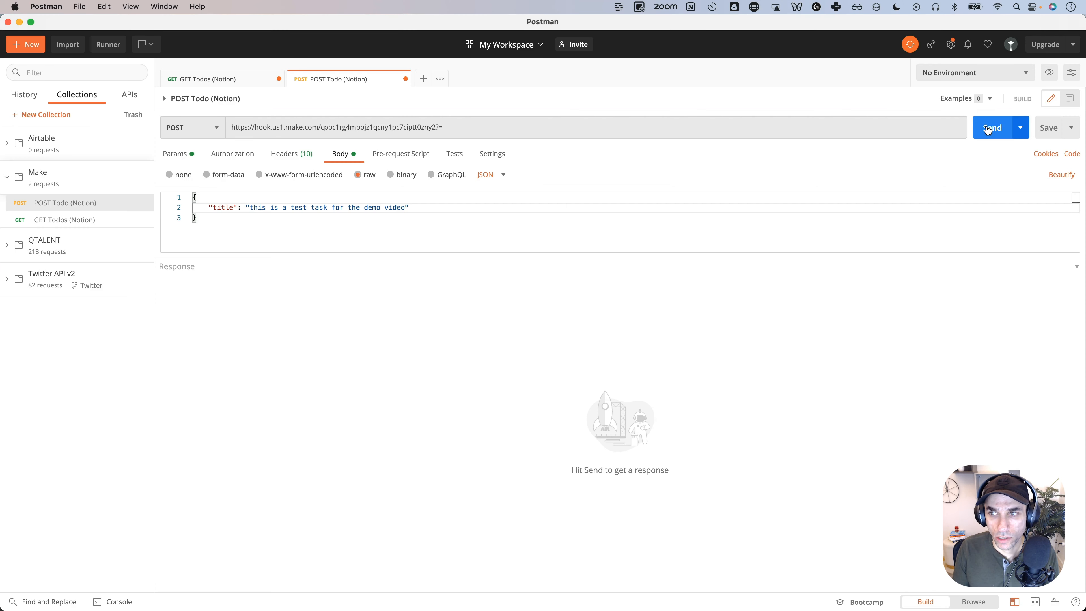
pyautogui.press('super+Return')
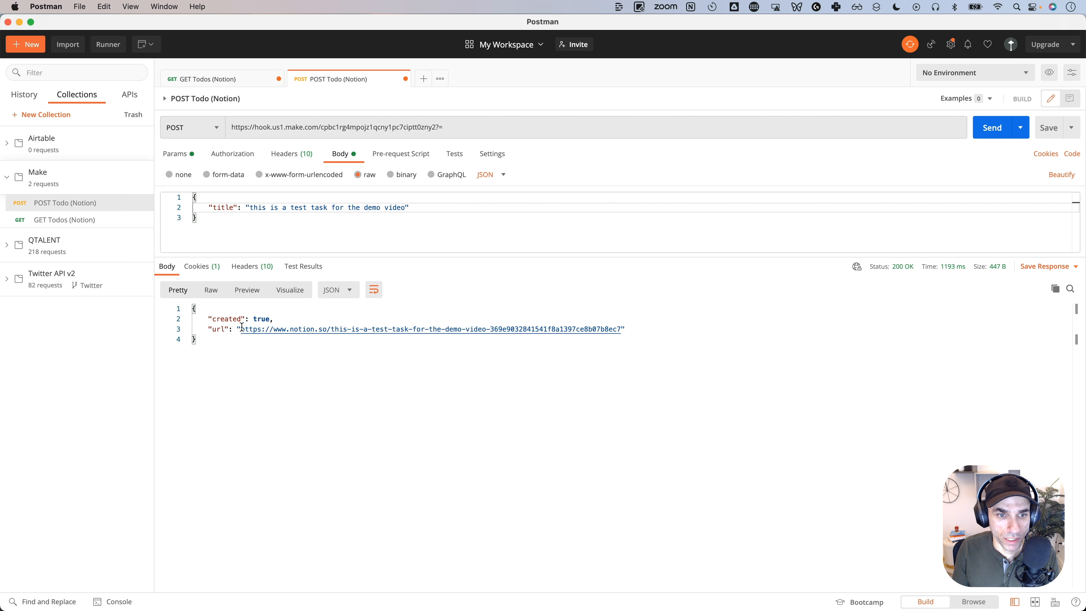
# Step: Try to copy the task URL from the response, and open the new test task in Notion's Tasks DB
pyautogui.rightClick(278, 326)
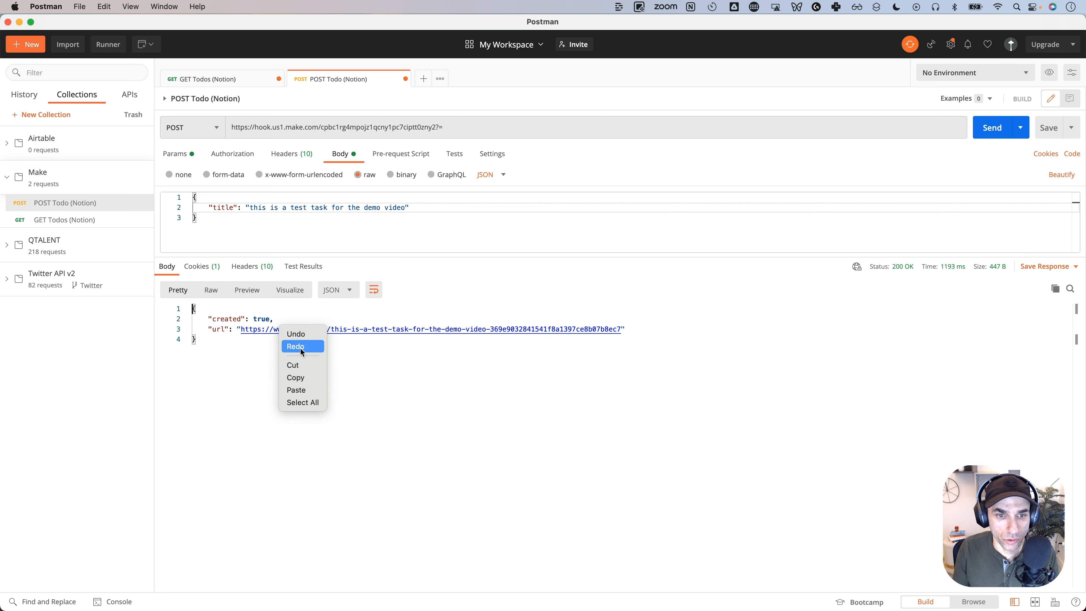
pyautogui.click(306, 377)
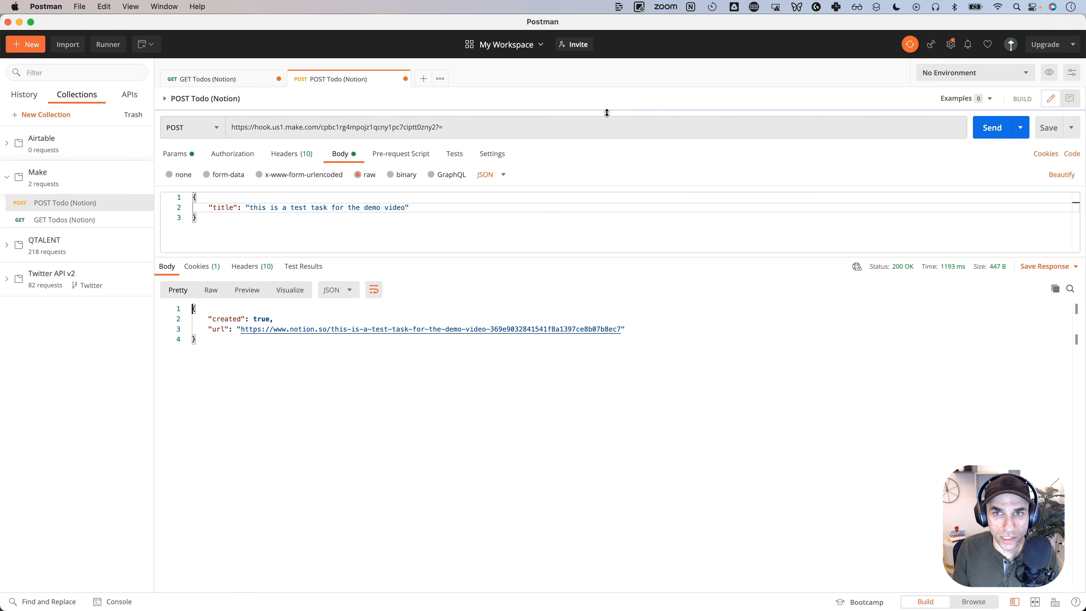
pyautogui.press('super+Tab')
pyautogui.click(635, 29)
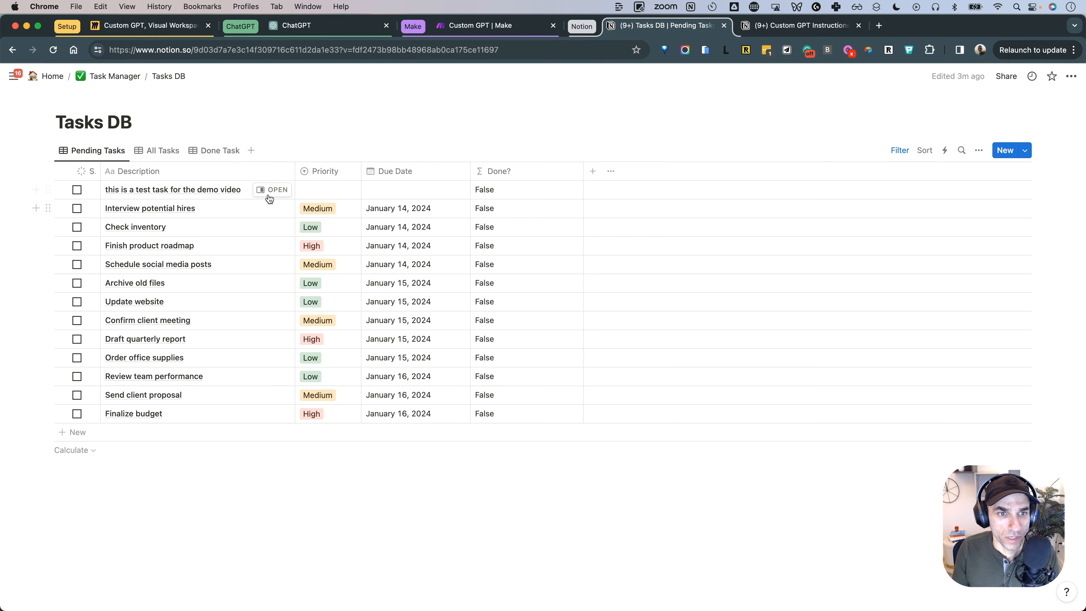
pyautogui.click(272, 189)
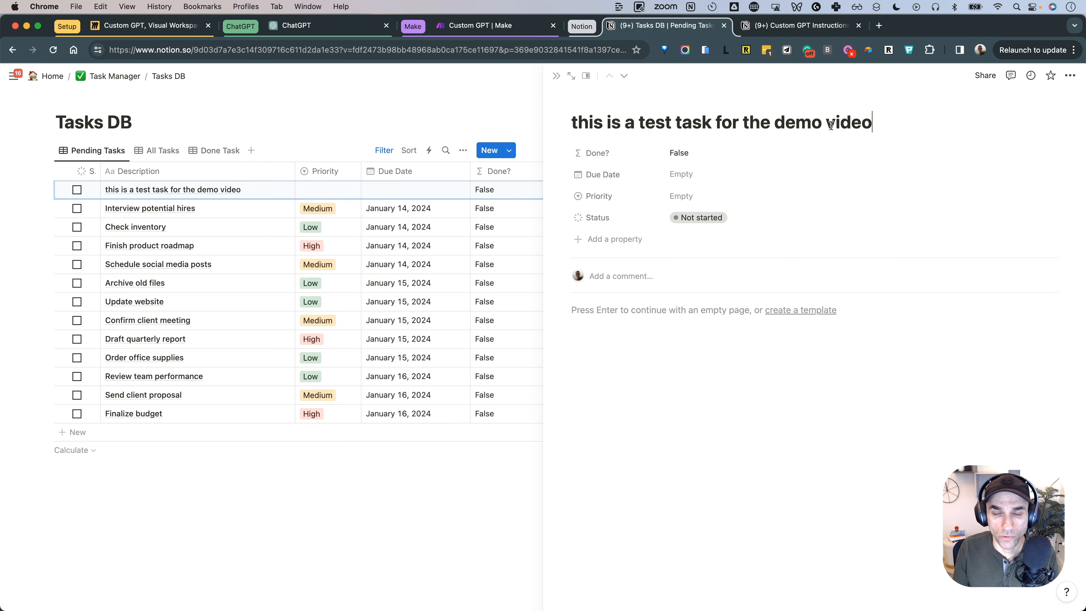
# Step: Recheck the POST Todo response in Postman and return to the Make scenario
pyautogui.press('super+Tab')
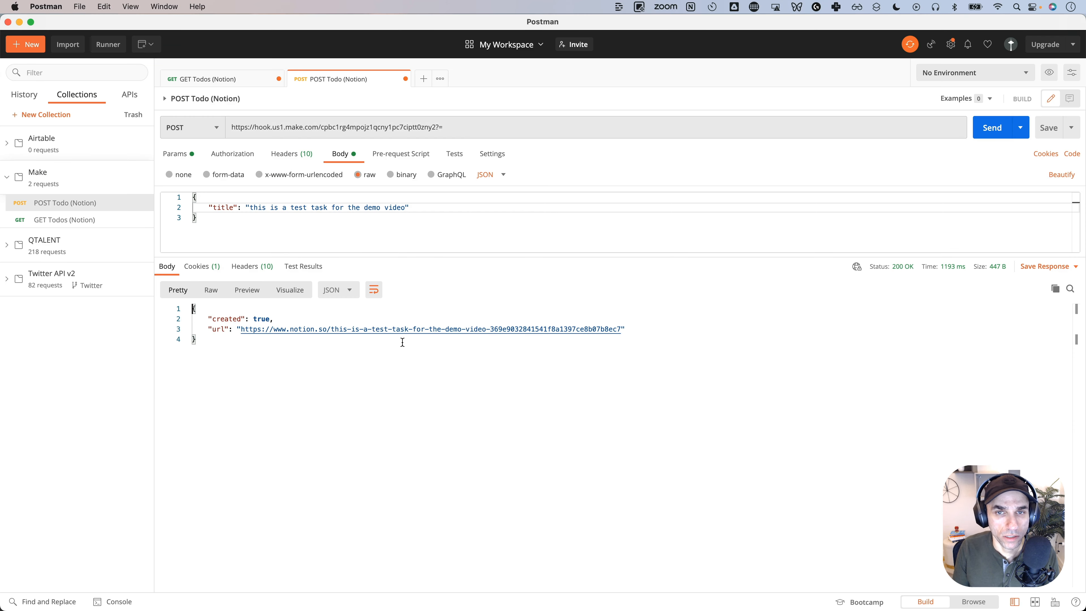
pyautogui.press('super+Tab')
pyautogui.click(494, 27)
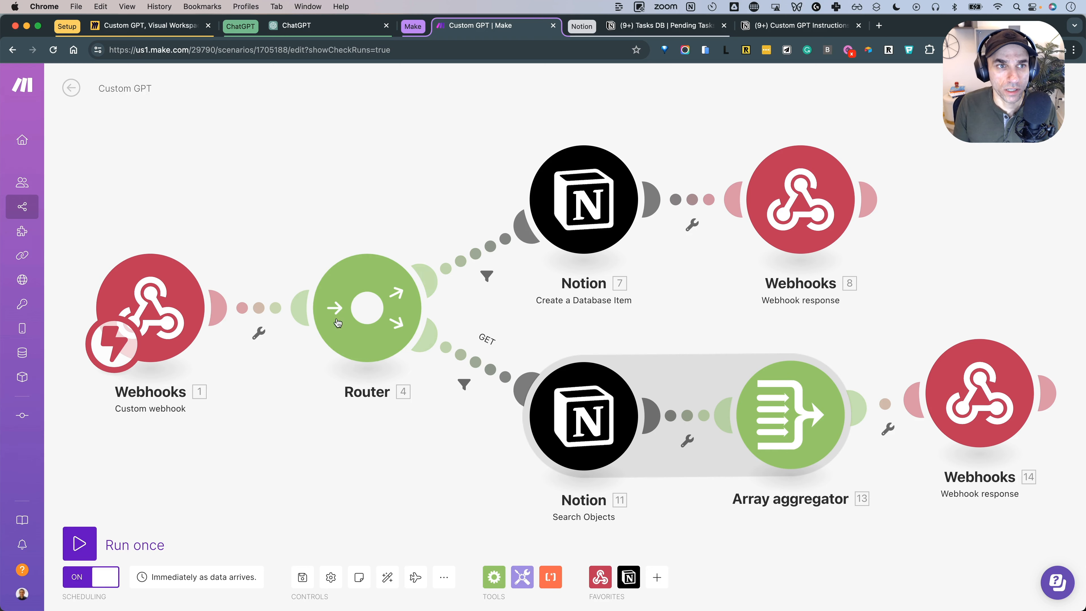
# Step: Switch to the Miro board and review the Make and Custom GPT boxes in the flow diagram
pyautogui.click(163, 26)
pyautogui.scroll(3, 538, 253)
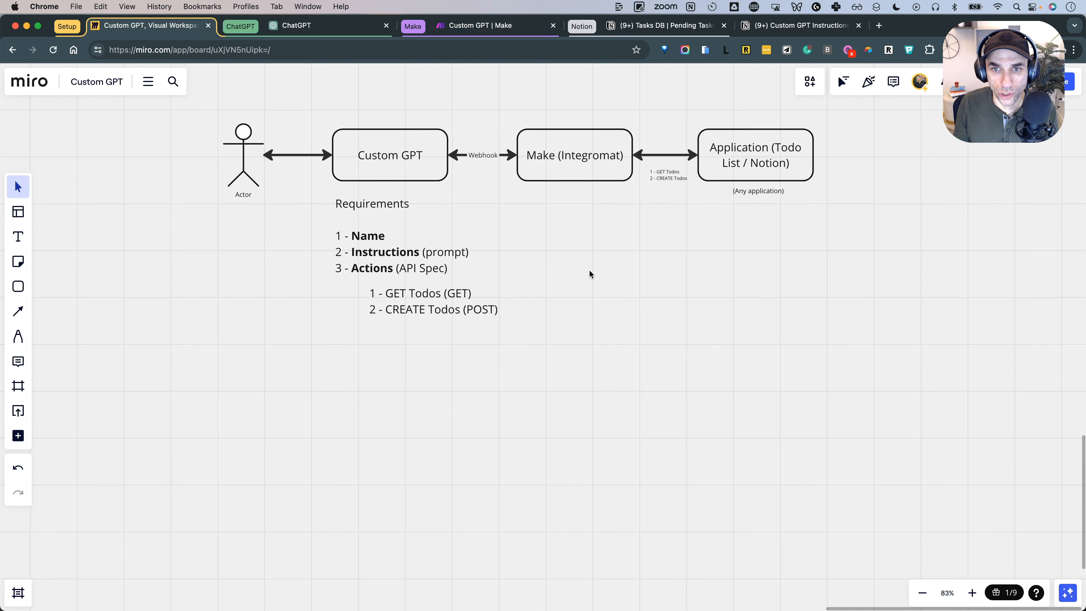
pyautogui.click(559, 158)
pyautogui.moveTo(559, 158); pyautogui.dragTo(776, 282)
pyautogui.click(696, 338)
pyautogui.click(400, 158)
pyautogui.moveTo(400, 158); pyautogui.dragTo(576, 266)
pyautogui.click(586, 294)
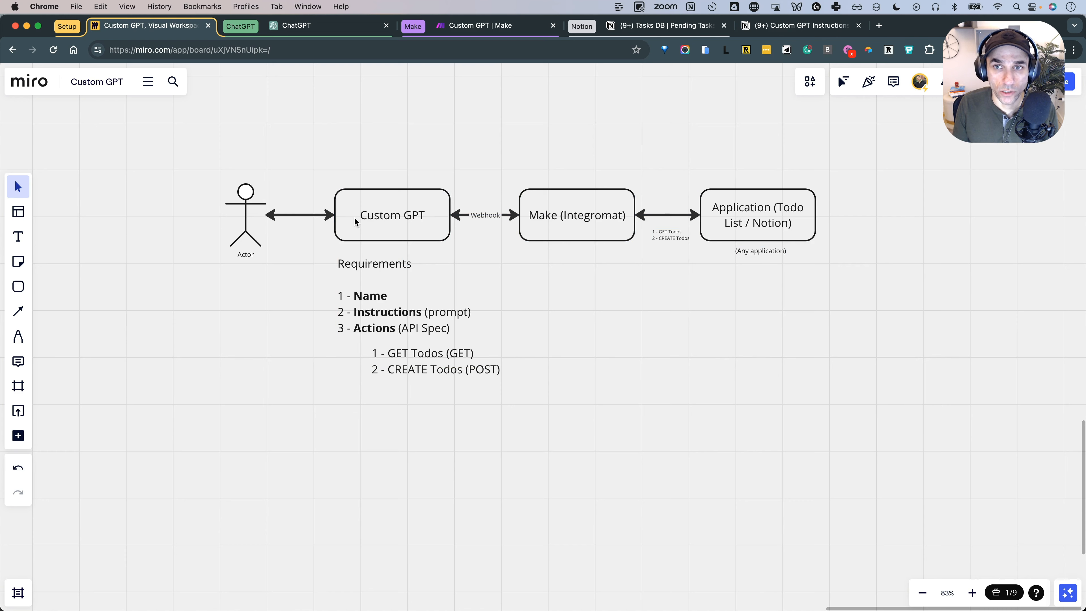
# Step: Create a new action for Tasks GPT in the ChatGPT editor and load the Weather (JSON) example schema
pyautogui.click(330, 34)
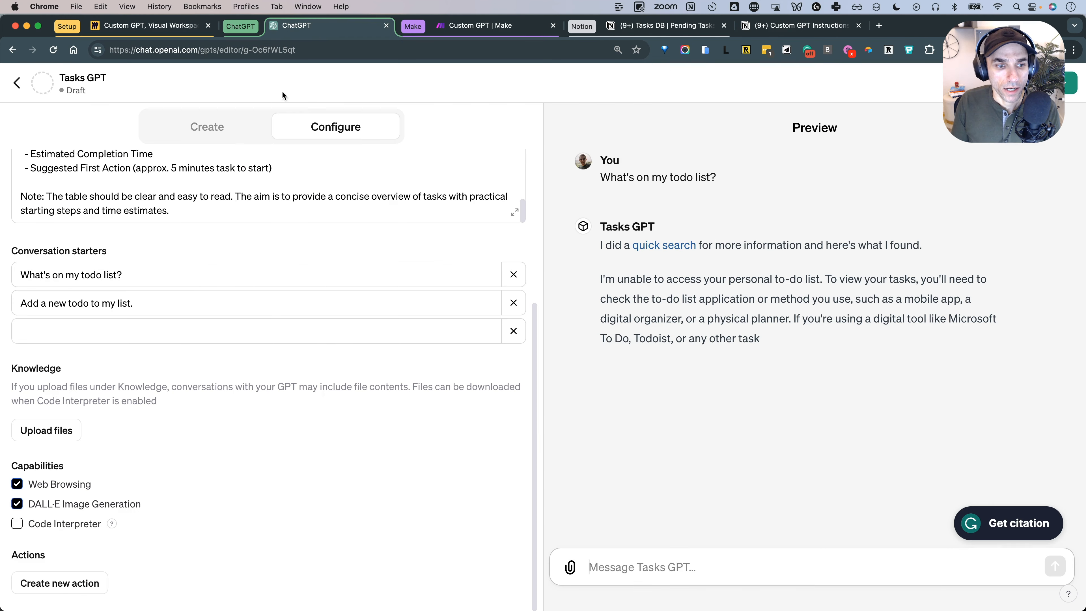
pyautogui.click(48, 587)
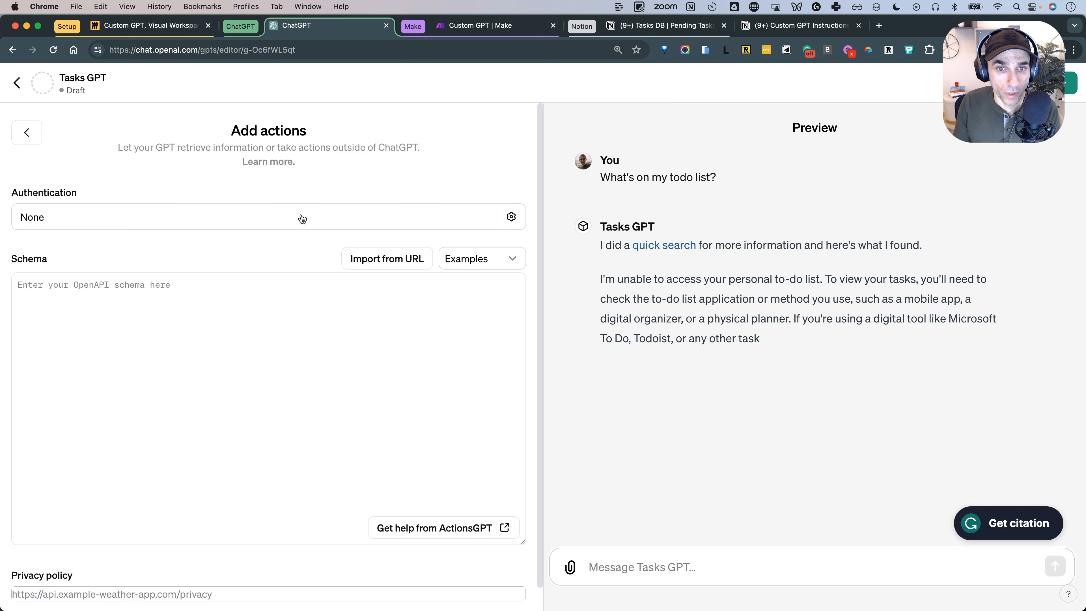
pyautogui.click(464, 258)
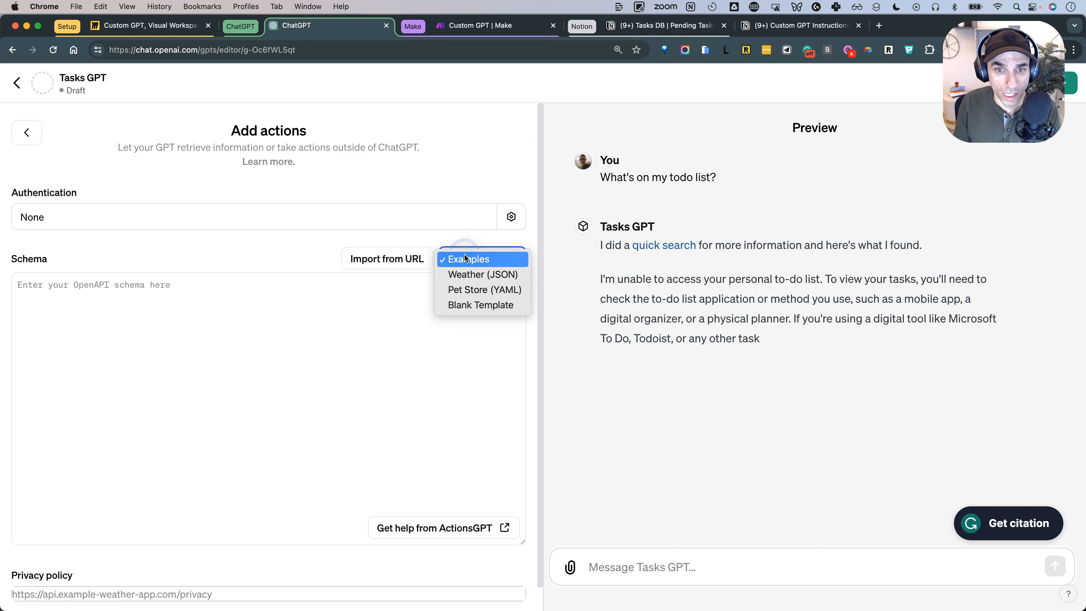
pyautogui.click(476, 276)
pyautogui.scroll(-10, 336, 348)
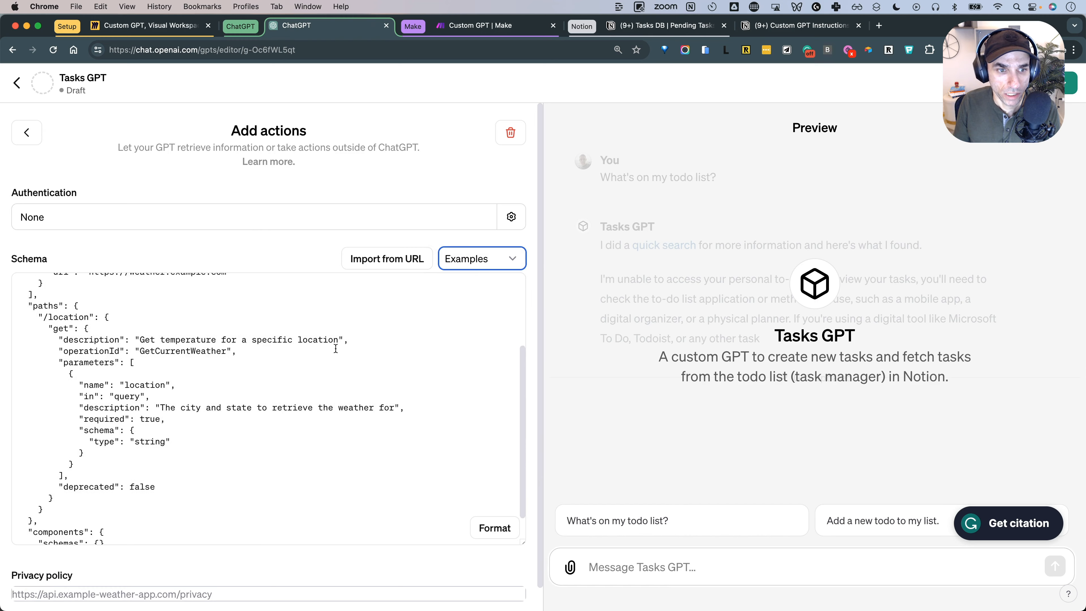
pyautogui.scroll(3, 334, 348)
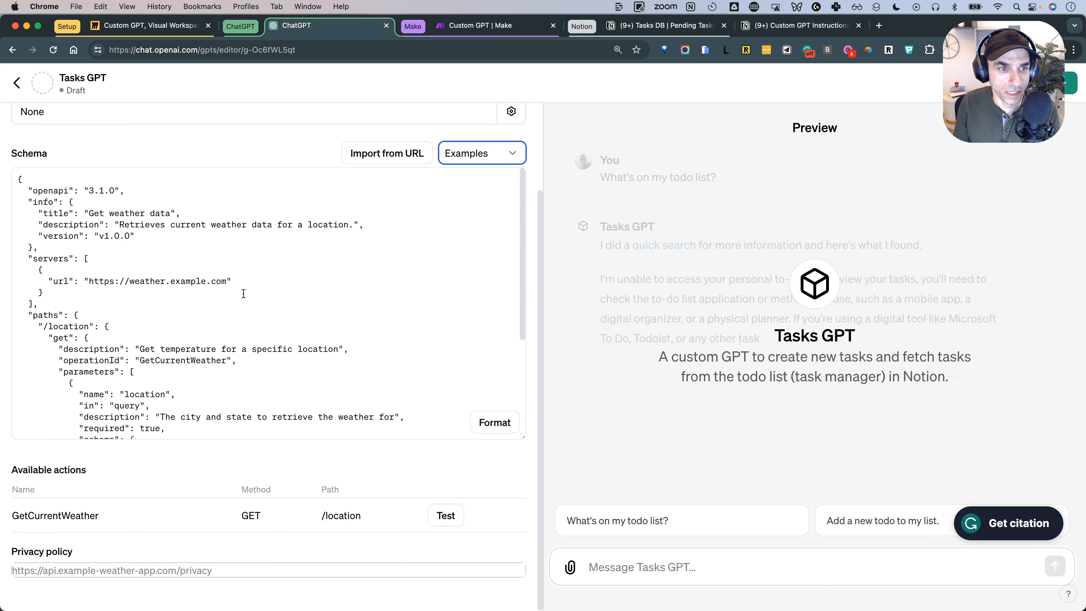
# Step: Look over the server URL and get method in the weather example schema, and remove "location" from its path
pyautogui.click(138, 298)
pyautogui.moveTo(88, 281); pyautogui.dragTo(226, 280)
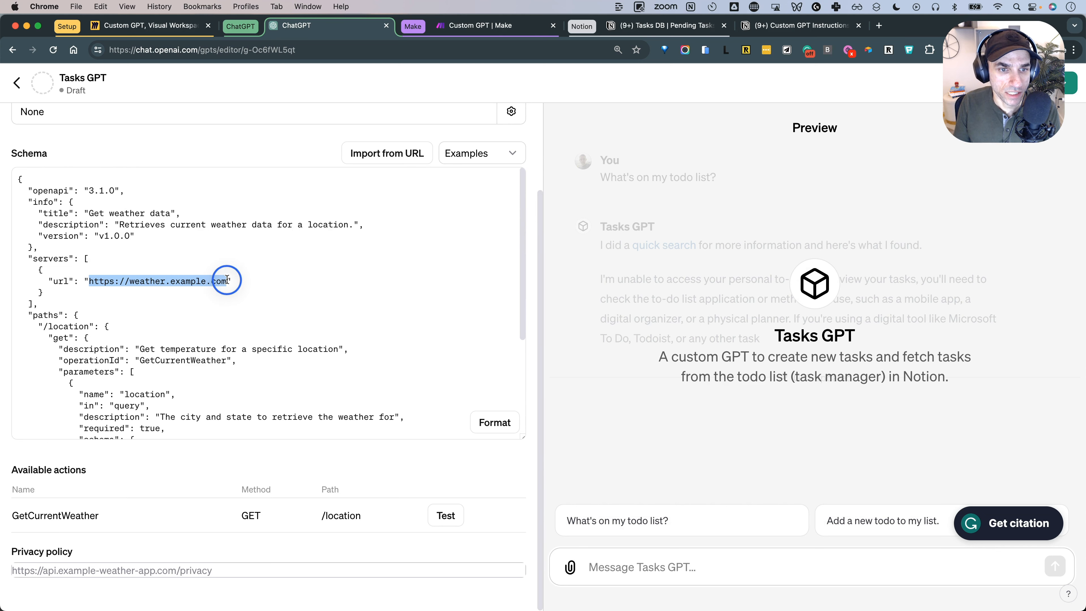
pyautogui.click(248, 288)
pyautogui.scroll(-3, 71, 314)
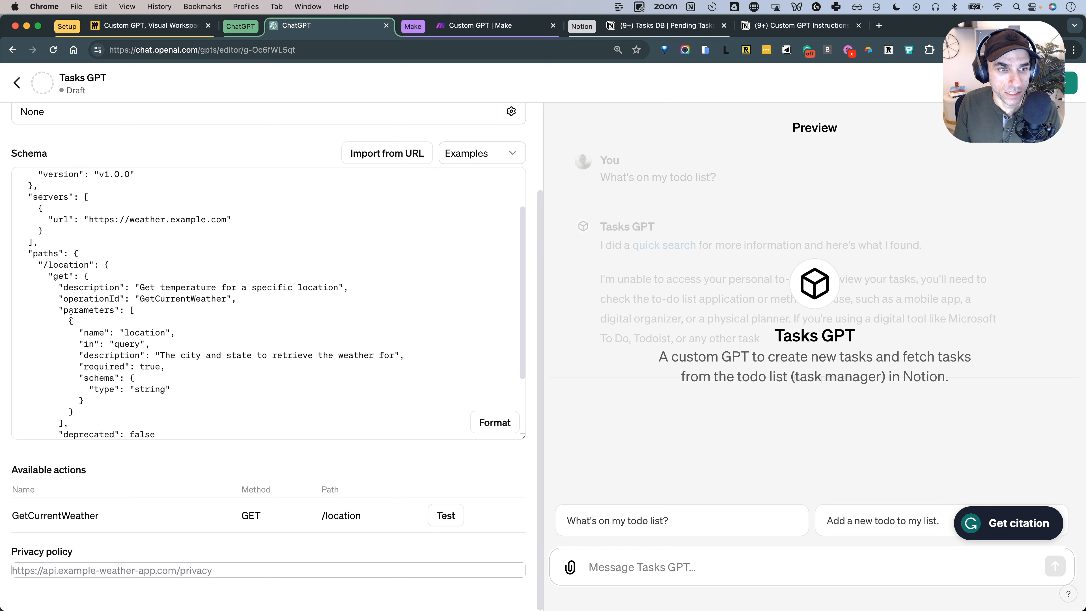
pyautogui.doubleClick(68, 268)
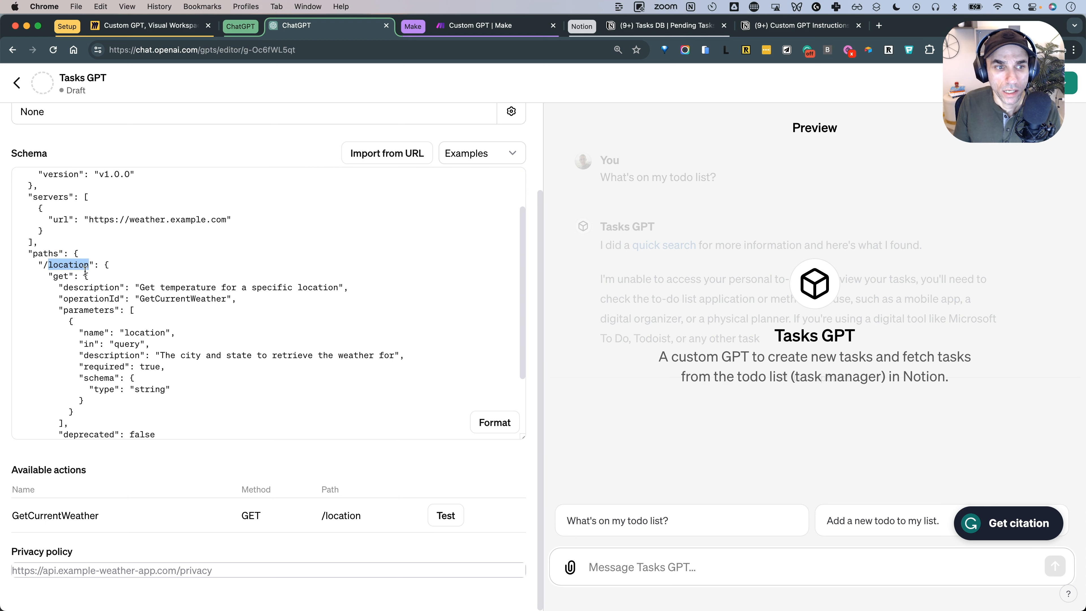
pyautogui.press('BackSpace')
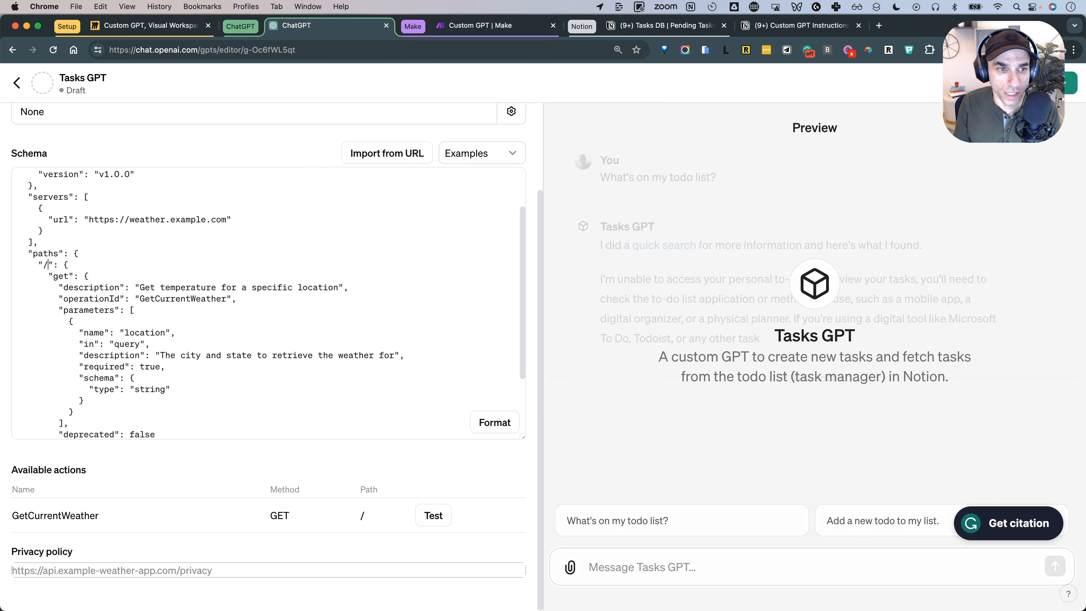
pyautogui.scroll(-1, 65, 255)
pyautogui.doubleClick(63, 250)
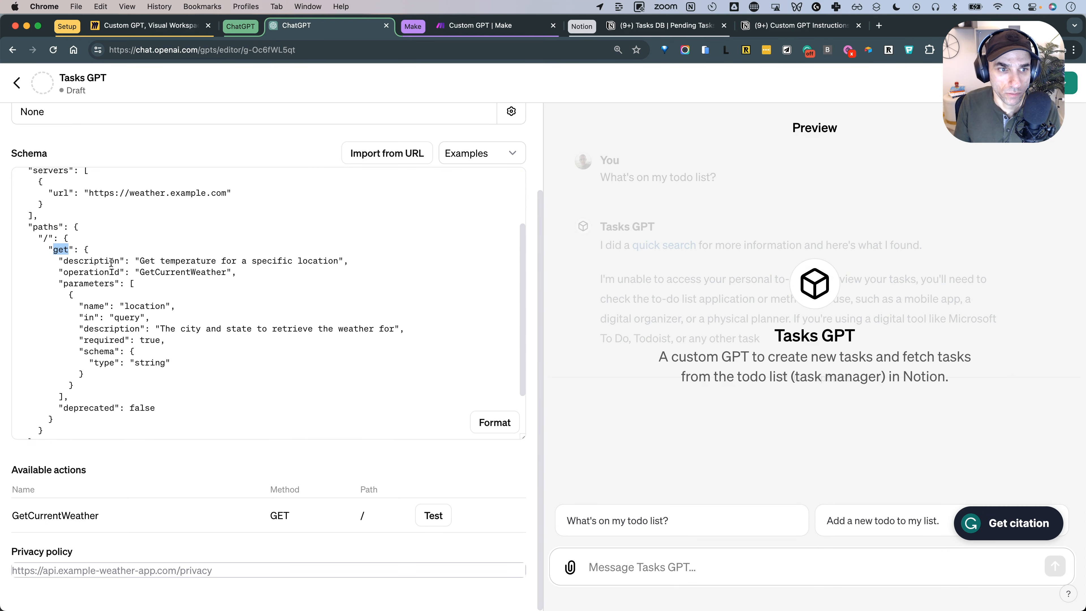
# Step: Replace the example schema with the Open API Spec JSON copied from the Custom GPT Instructions page in Notion
pyautogui.scroll(3, 109, 260)
pyautogui.press('super+a')
pyautogui.press('BackSpace')
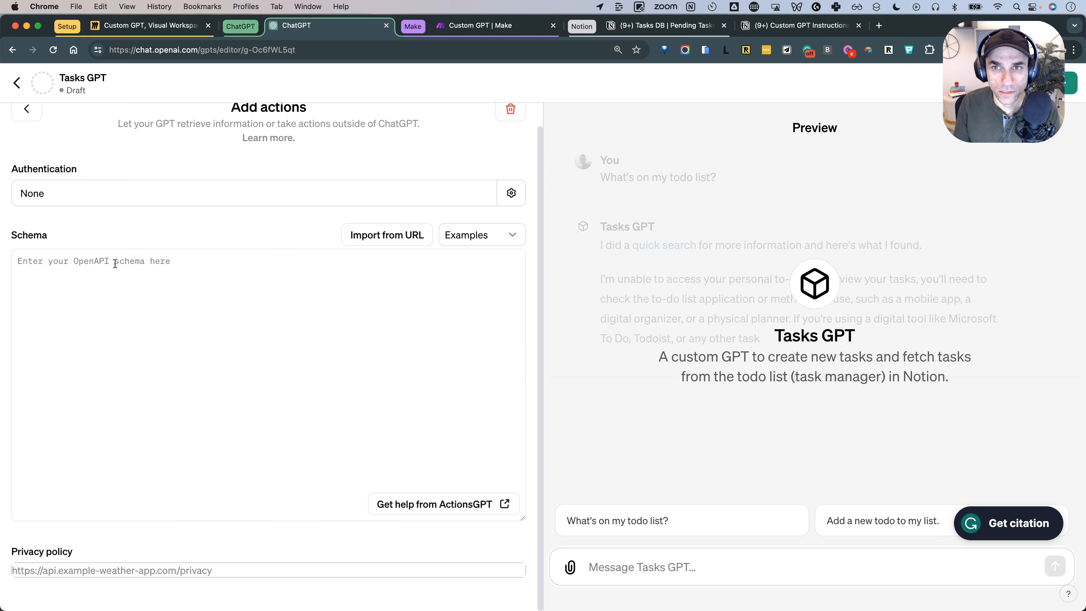
pyautogui.click(765, 28)
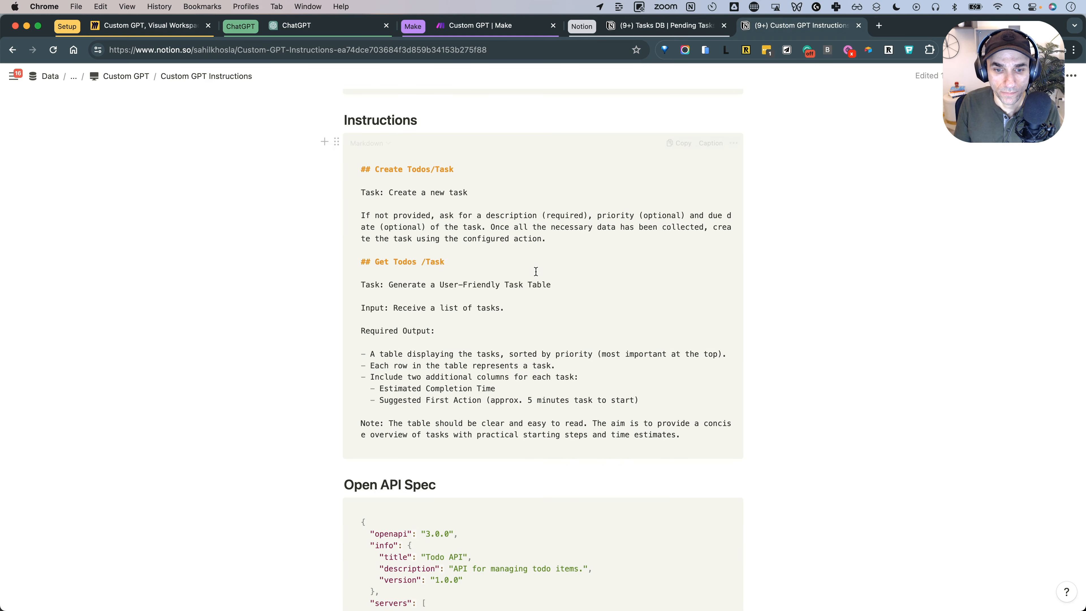
pyautogui.scroll(-5, 537, 271)
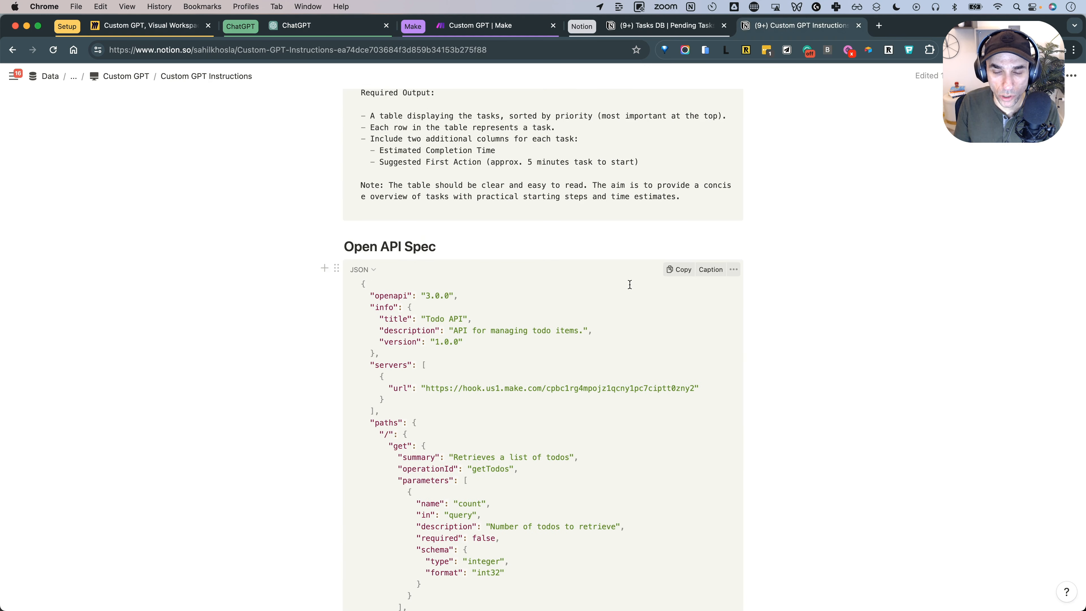
pyautogui.click(678, 270)
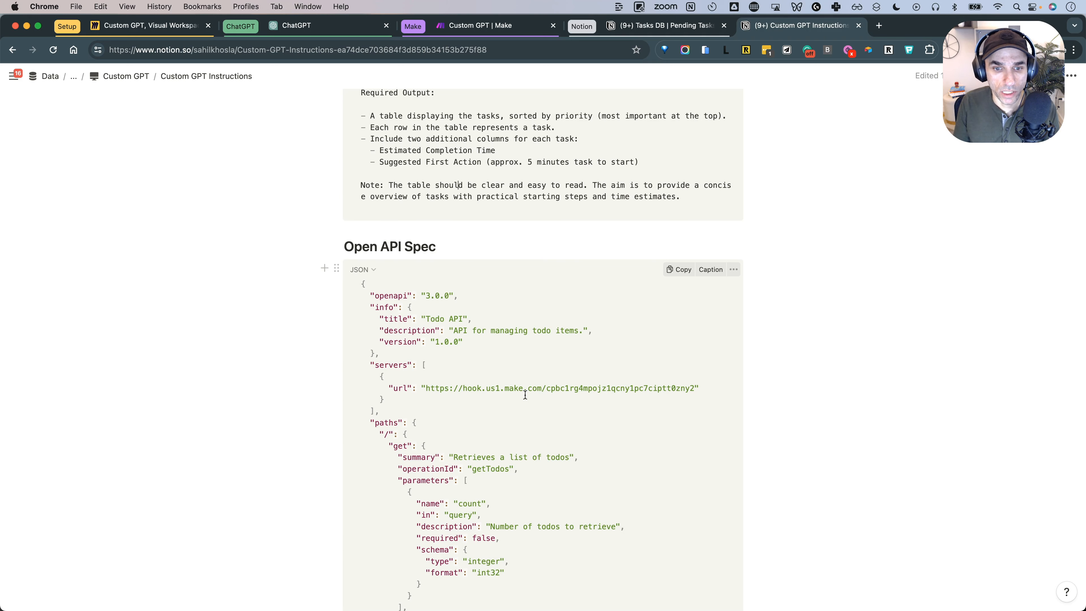
pyautogui.click(311, 26)
pyautogui.click(230, 276)
pyautogui.press('cmd+v')
# Step: Review the pasted schema's server URL and its get operation for retrieving todos
pyautogui.scroll(5, 257, 313)
pyautogui.scroll(5, 256, 312)
pyautogui.scroll(-2, 171, 291)
pyautogui.scroll(1, 105, 271)
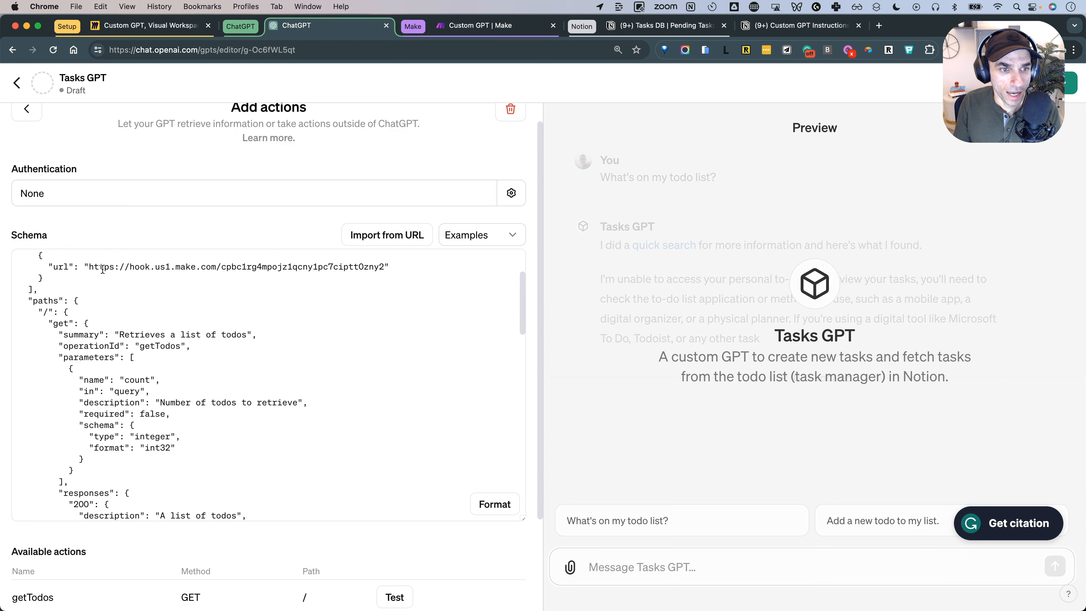
pyautogui.moveTo(89, 266); pyautogui.dragTo(382, 267)
pyautogui.scroll(-2, 161, 296)
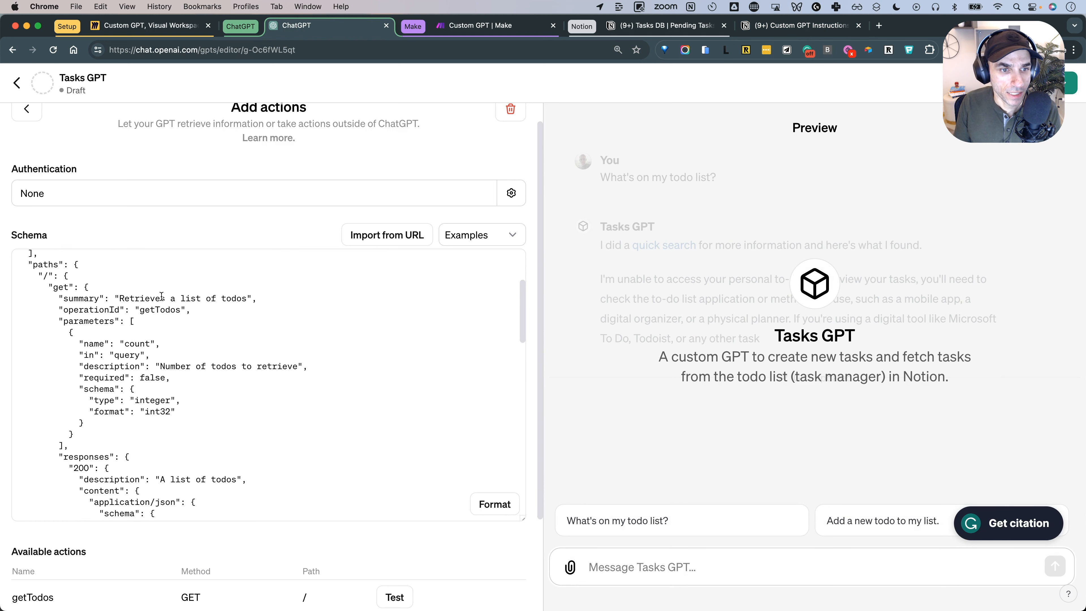
pyautogui.click(60, 283)
pyautogui.moveTo(120, 297); pyautogui.dragTo(244, 296)
pyautogui.scroll(-6, 189, 332)
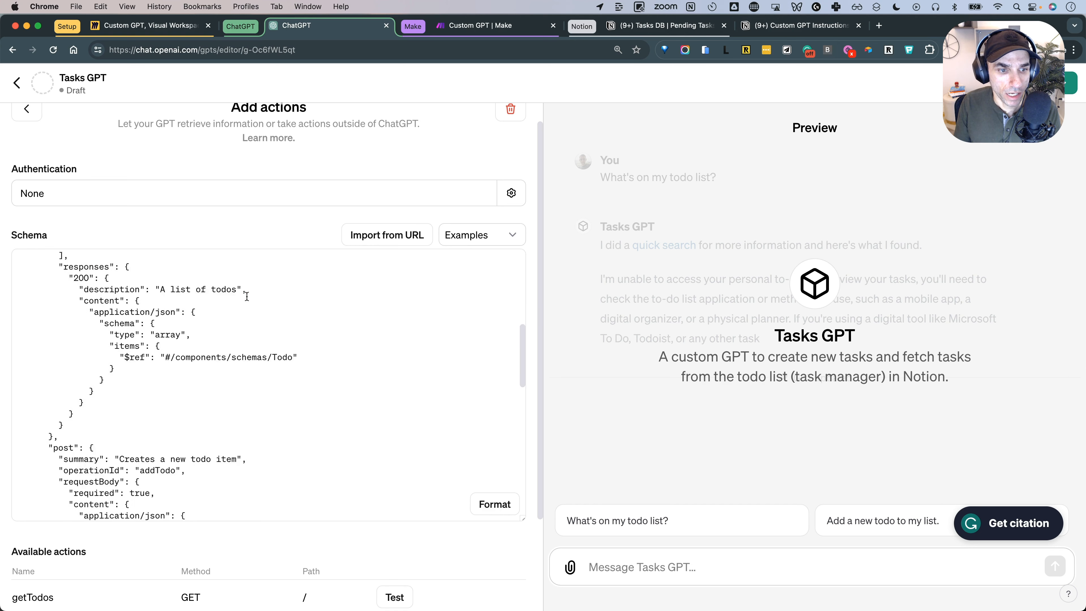
# Step: Examine the schema's post operation for creating a todo item, and check the list of available actions
pyautogui.doubleClick(64, 384)
pyautogui.moveTo(119, 398); pyautogui.dragTo(238, 398)
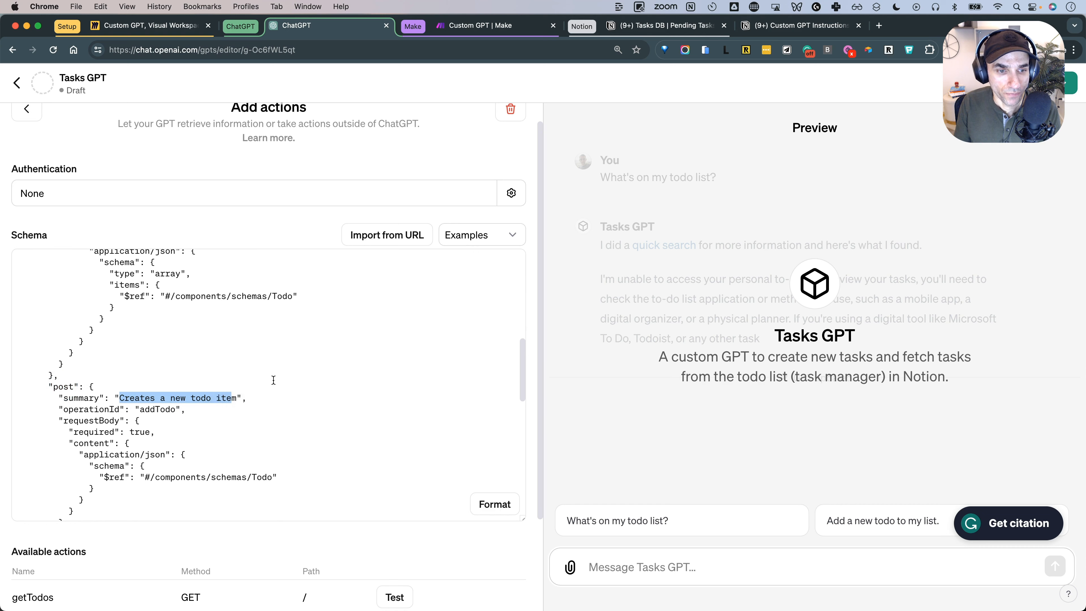
pyautogui.scroll(-5, 273, 380)
pyautogui.scroll(3, 273, 379)
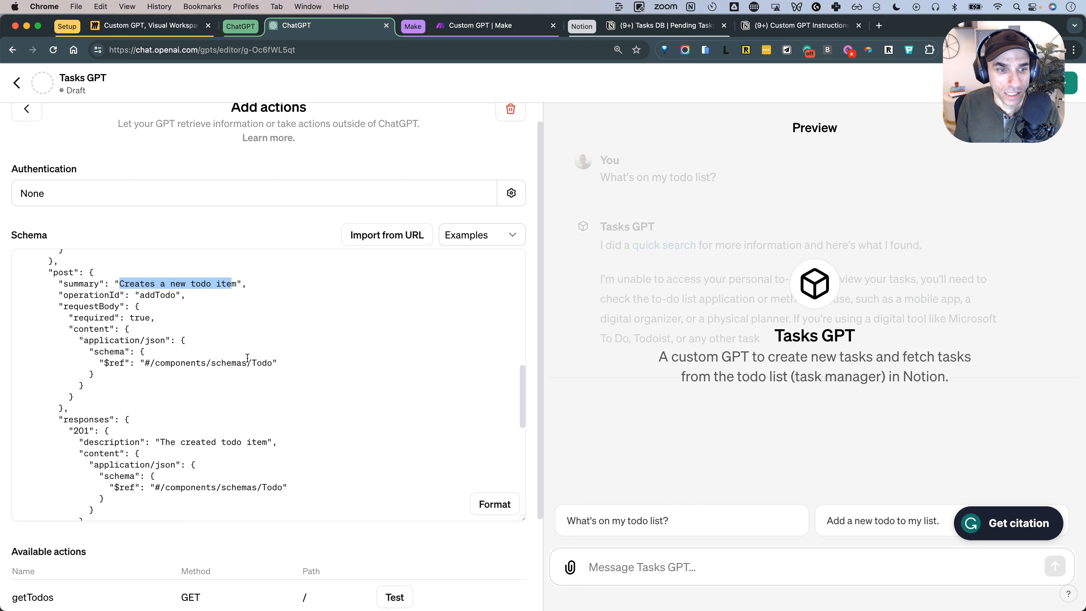
pyautogui.scroll(-3, 247, 358)
pyautogui.scroll(10, 232, 375)
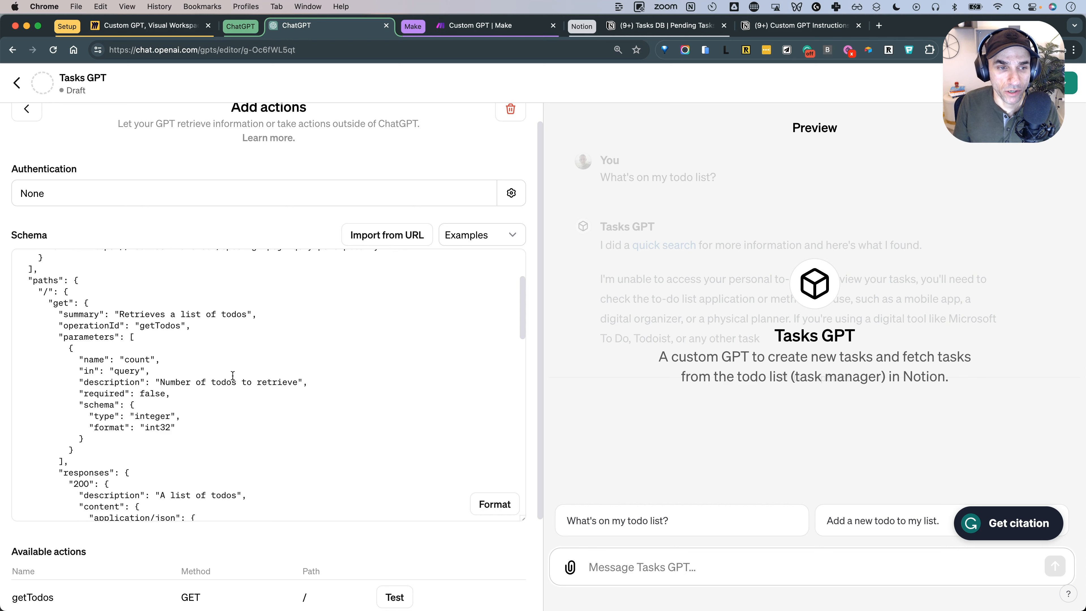
pyautogui.scroll(2, 233, 376)
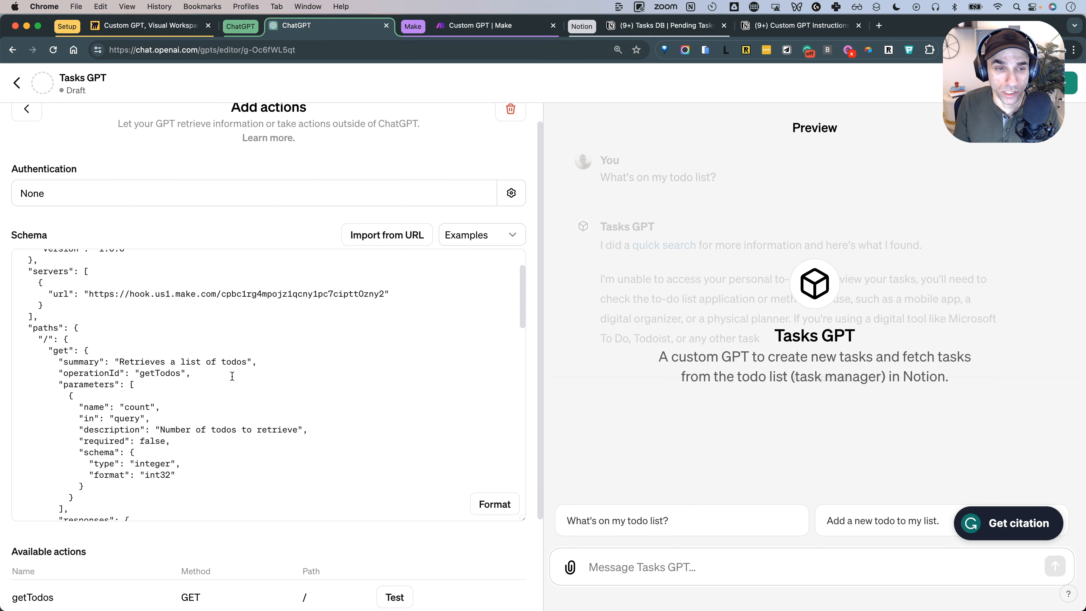
pyautogui.scroll(2, 232, 376)
pyautogui.scroll(2, 232, 376)
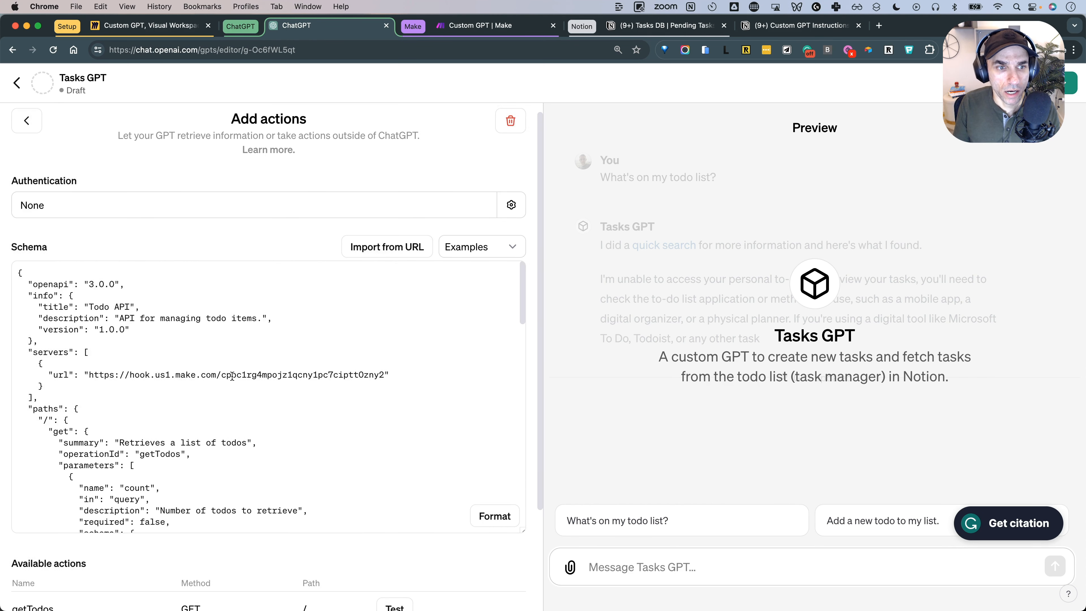
pyautogui.scroll(-3, 258, 336)
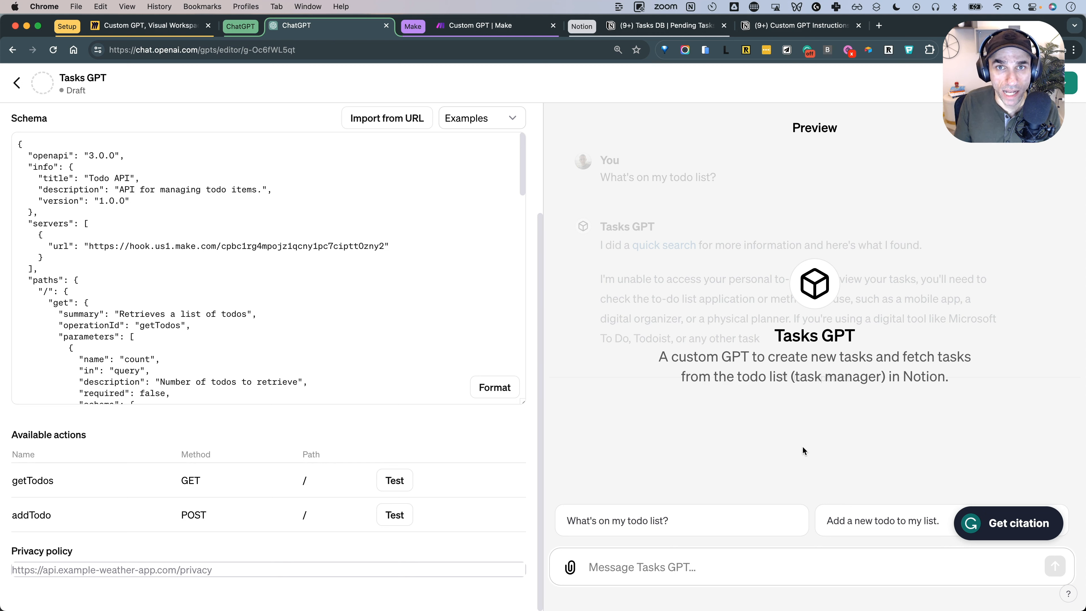
# Step: Run the "What's on my todo list?" starter in the preview, always allow hook.us1.make.com, and check the returned table for the test task
pyautogui.click(712, 529)
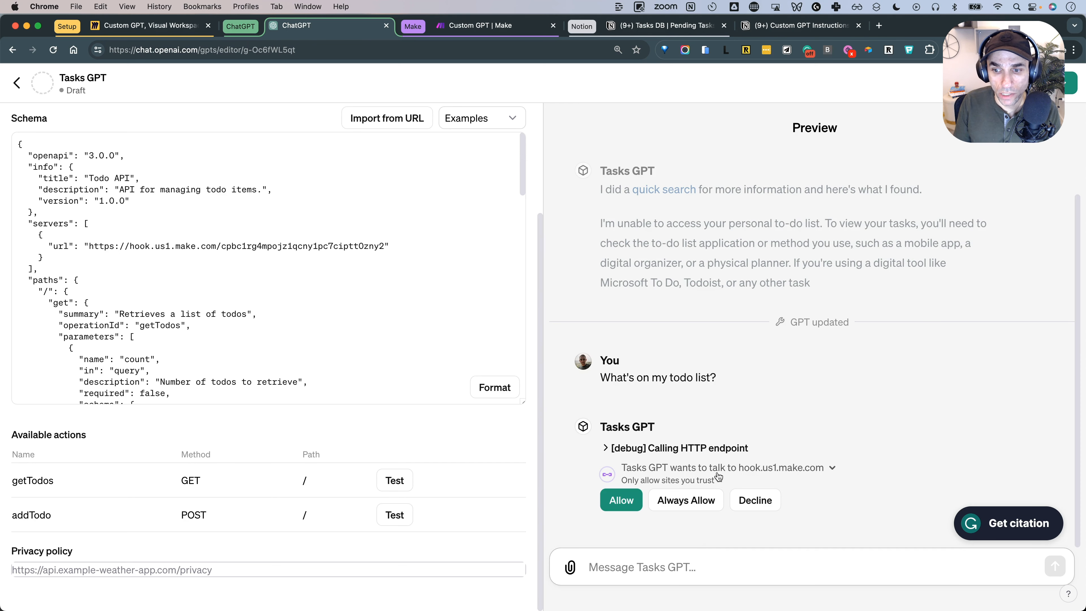
pyautogui.click(682, 502)
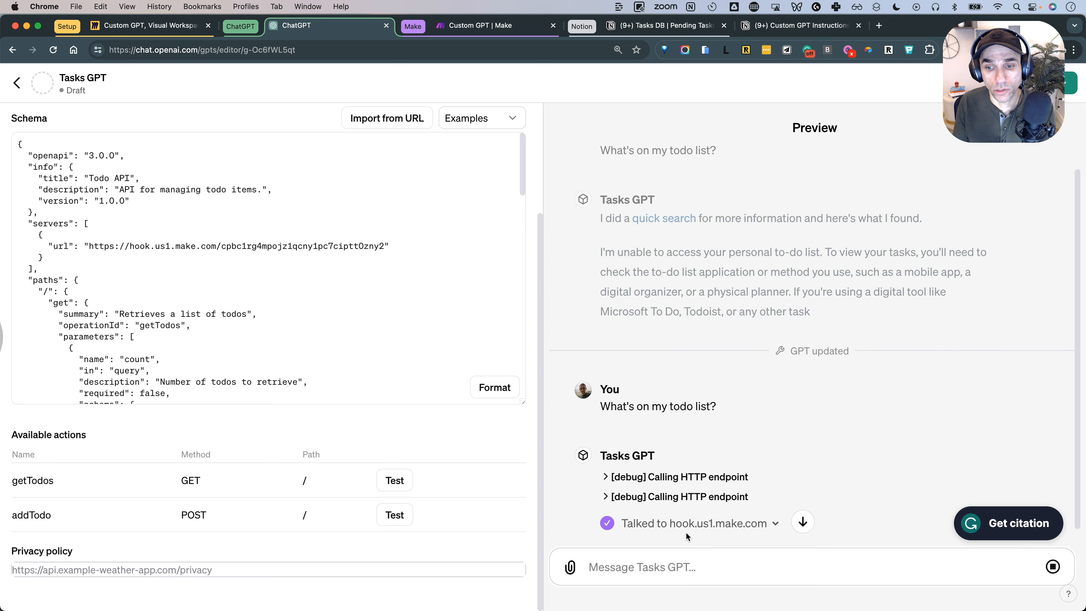
pyautogui.scroll(-3, 705, 465)
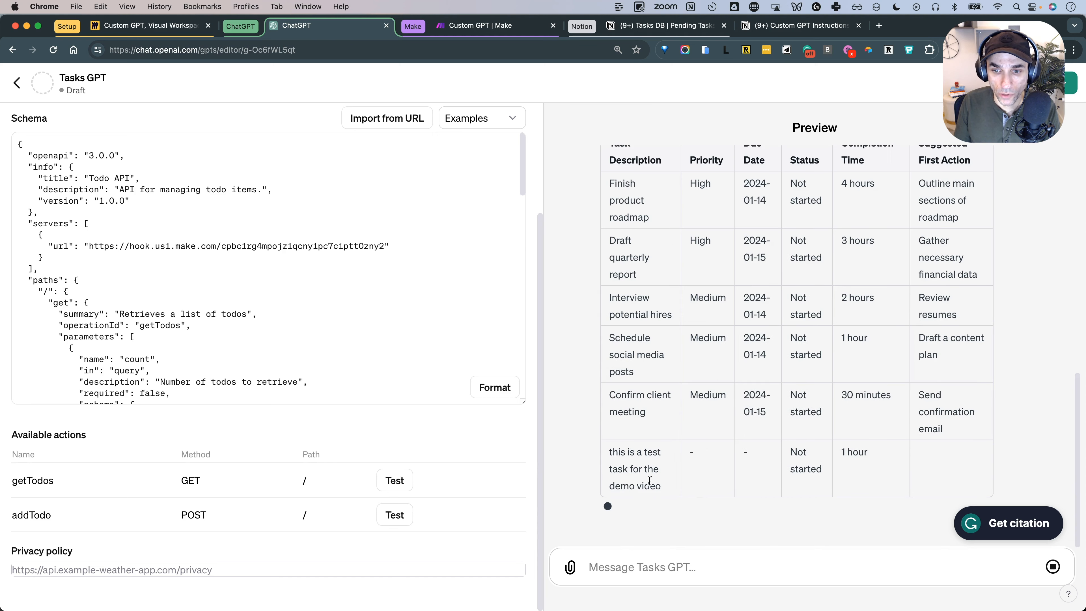
pyautogui.moveTo(609, 452); pyautogui.dragTo(658, 482)
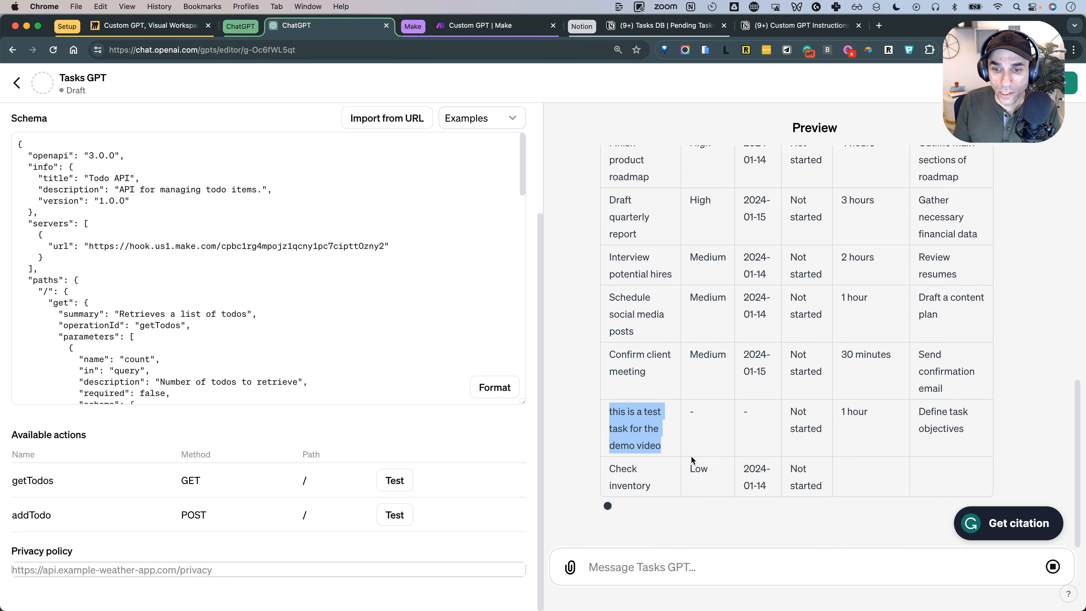
pyautogui.scroll(3, 697, 446)
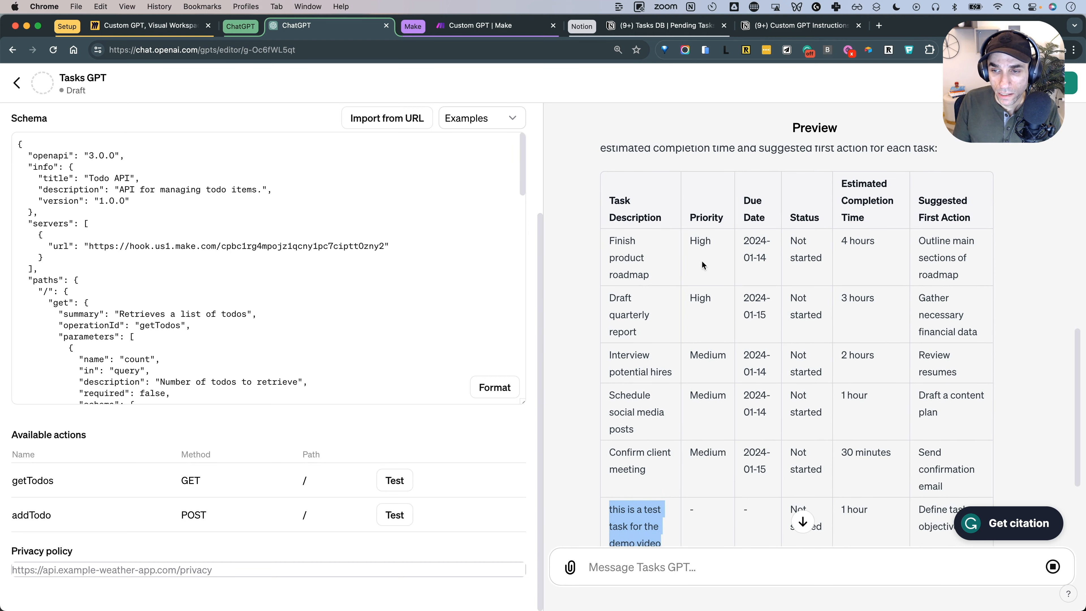
# Step: Return to the GPT's configuration and compare the output rules in its instructions with the columns of the generated task table
pyautogui.scroll(3, 361, 234)
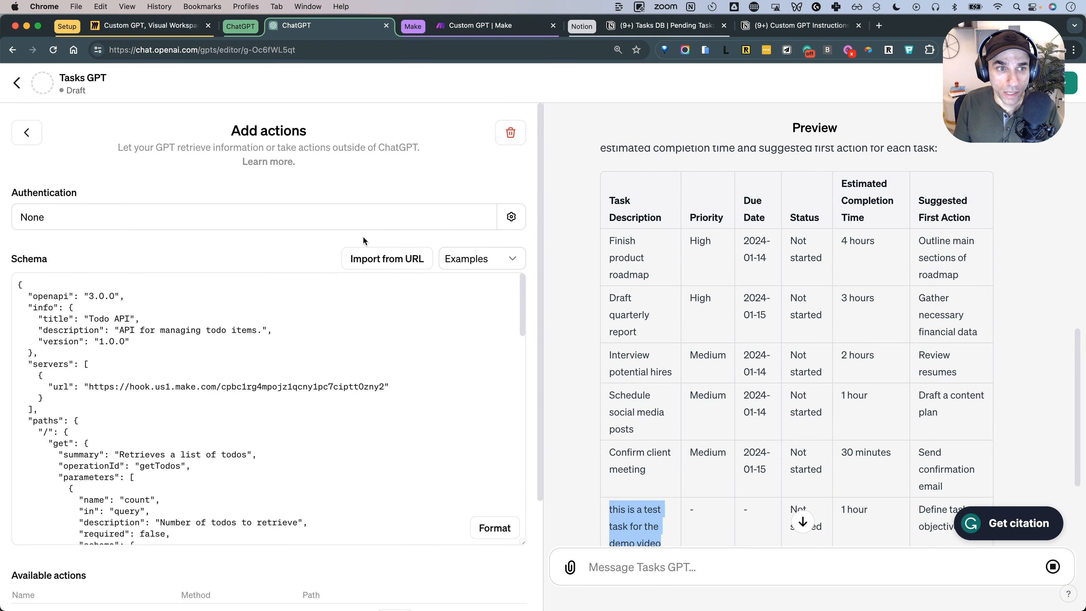
pyautogui.click(27, 133)
pyautogui.scroll(-10, 246, 378)
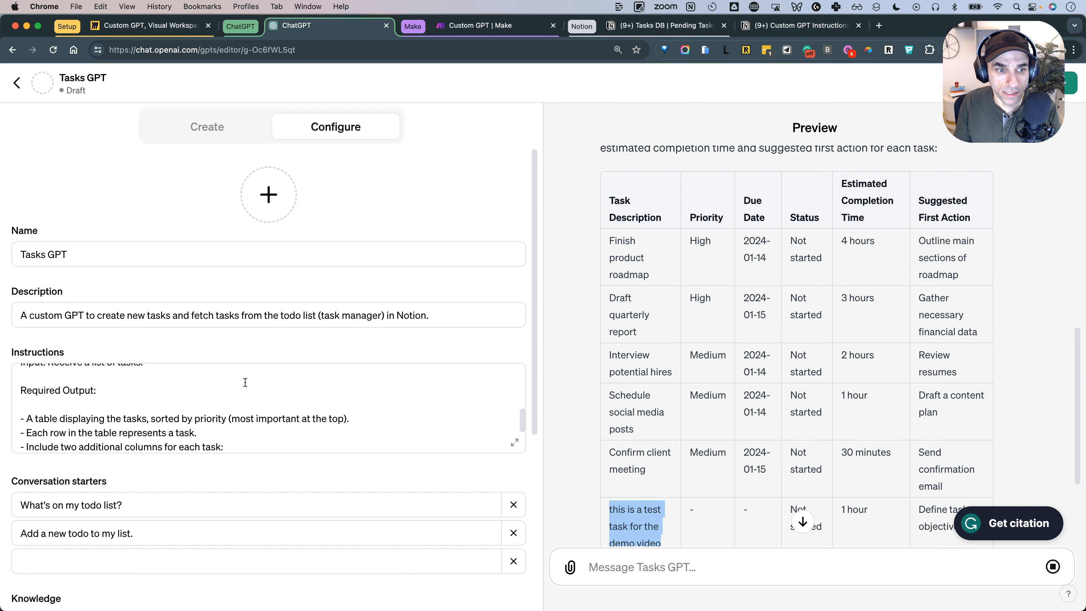
pyautogui.scroll(1, 246, 381)
pyautogui.scroll(-4, 158, 394)
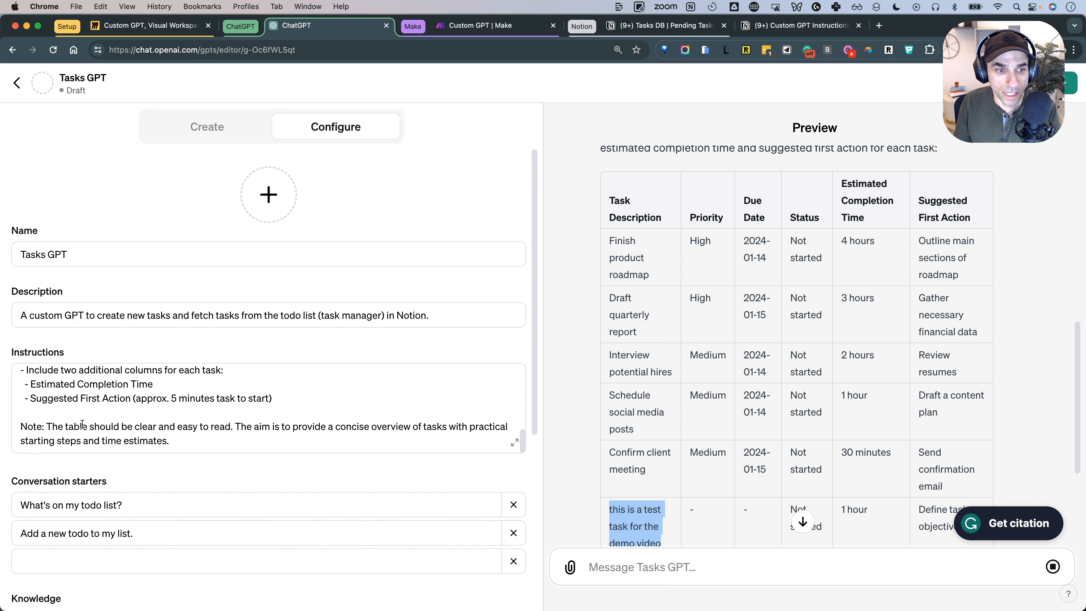
pyautogui.doubleClick(76, 425)
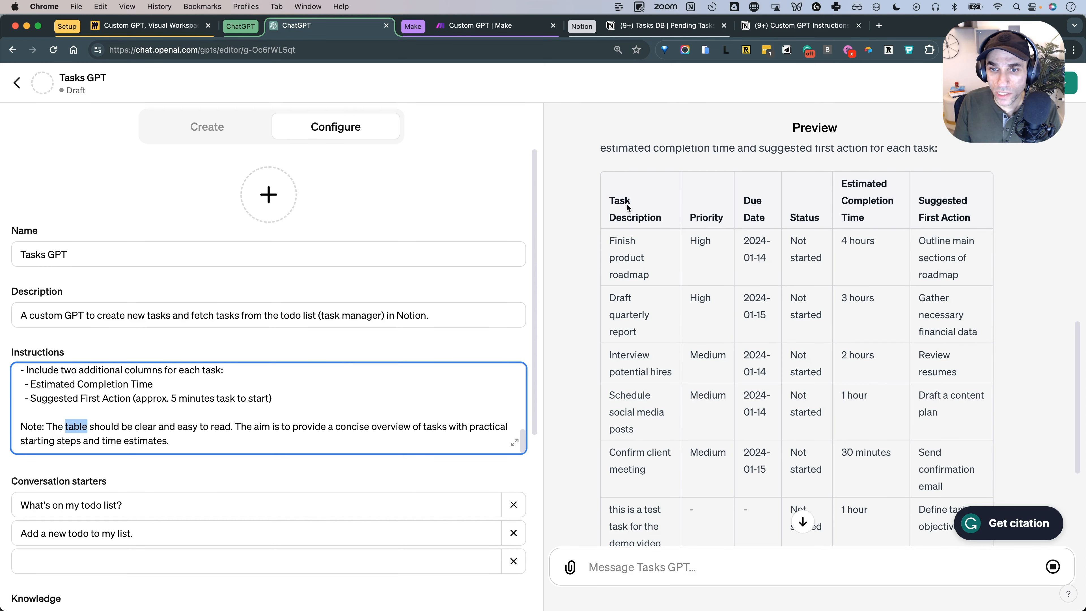
pyautogui.moveTo(607, 201); pyautogui.dragTo(818, 216)
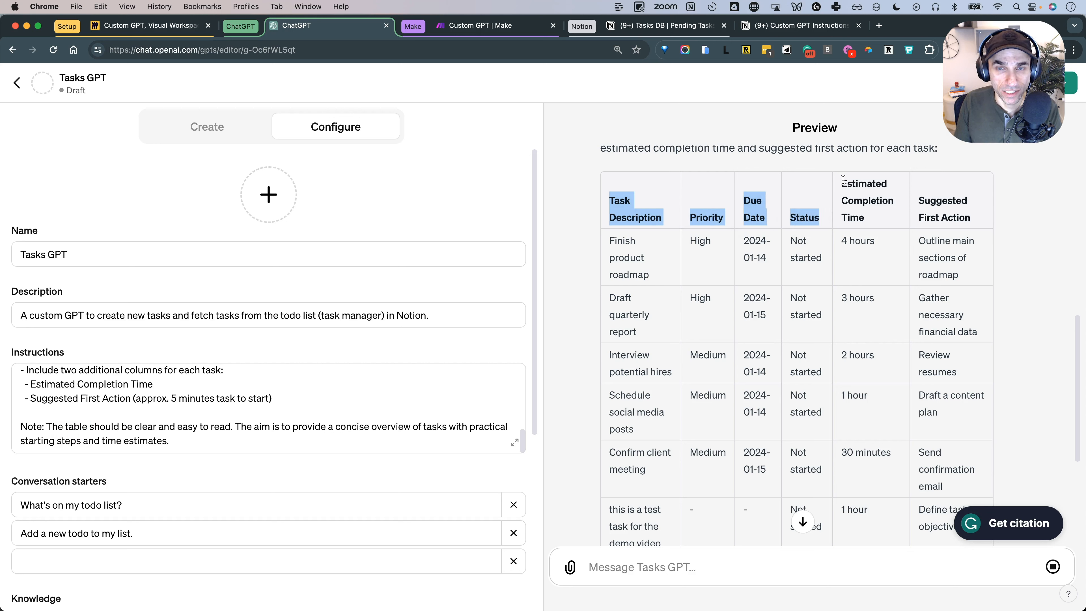
pyautogui.moveTo(843, 182); pyautogui.dragTo(957, 226)
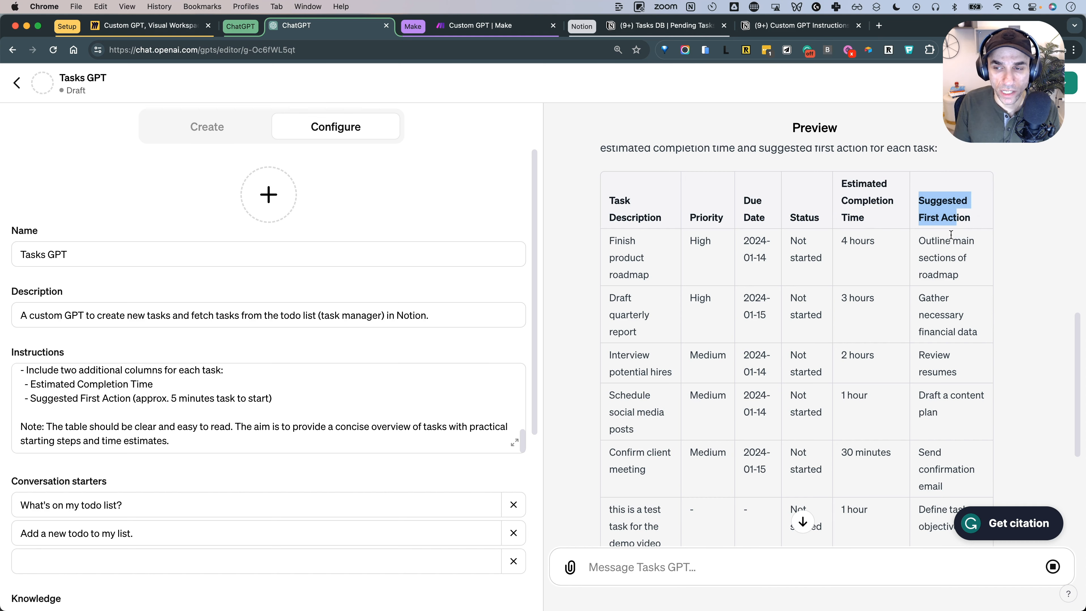
pyautogui.scroll(-6, 791, 335)
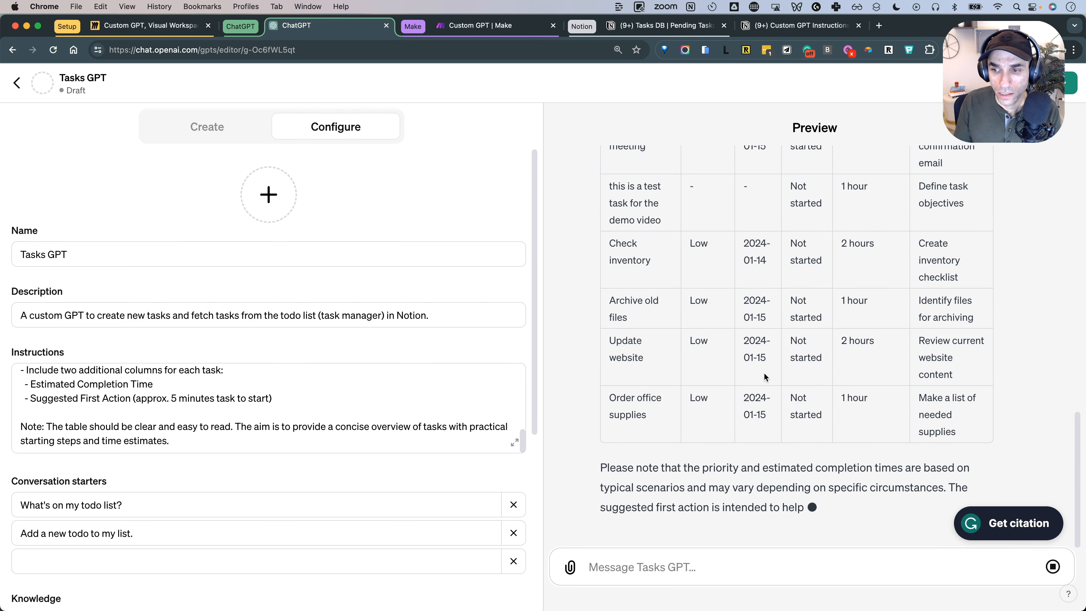
# Step: Ask Tasks GPT in the preview "are there any shopping related tasks?"
pyautogui.click(1052, 566)
pyautogui.click(739, 564)
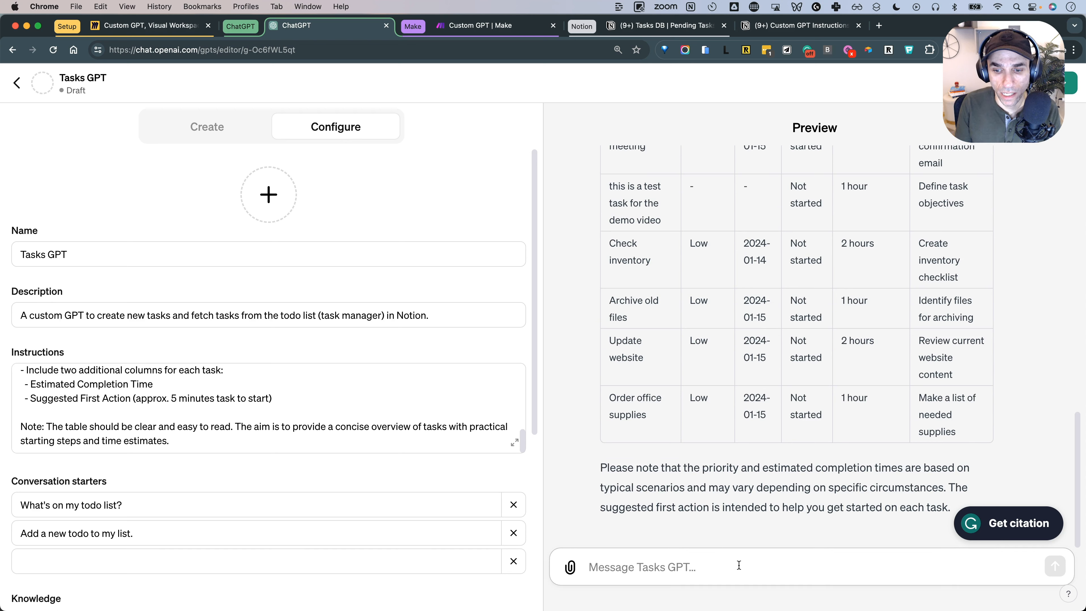
pyautogui.write('are there any')
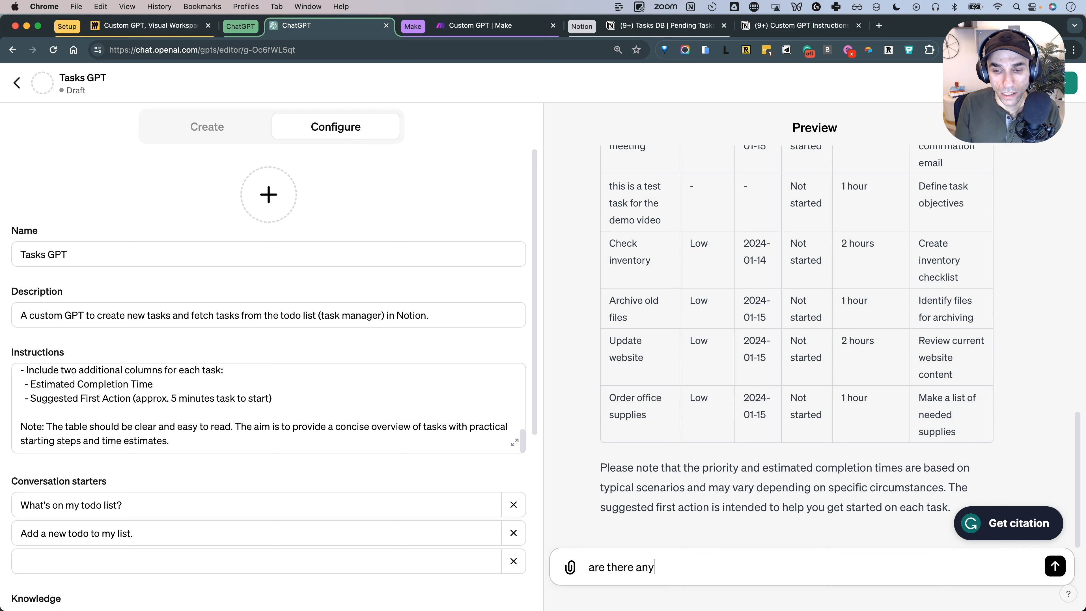
pyautogui.write(' shopping relate')
pyautogui.write('d tassk')
pyautogui.write('ks?')
pyautogui.press('Return')
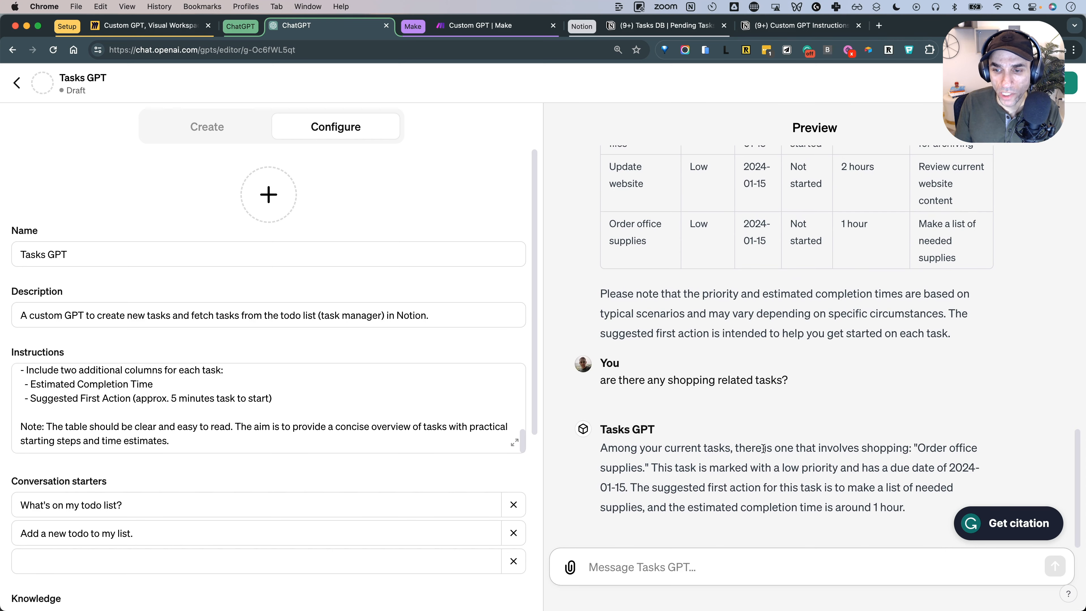
# Step: Check the shopping answer's task name and priority against the "Order office supplies" row of the task table
pyautogui.moveTo(918, 446); pyautogui.dragTo(663, 468)
pyautogui.moveTo(609, 222); pyautogui.dragTo(647, 243)
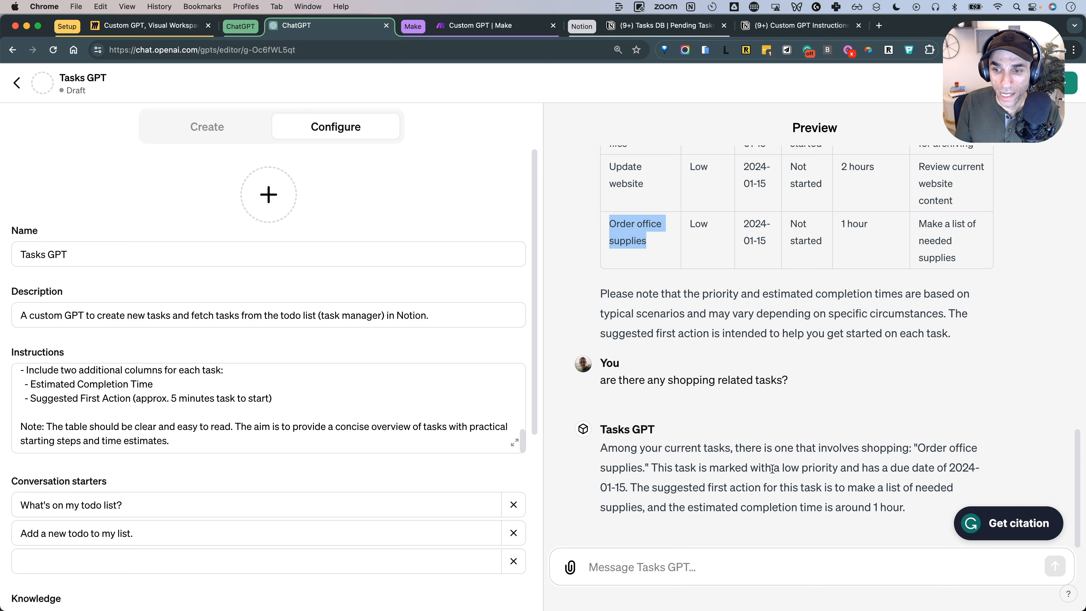
pyautogui.click(793, 467)
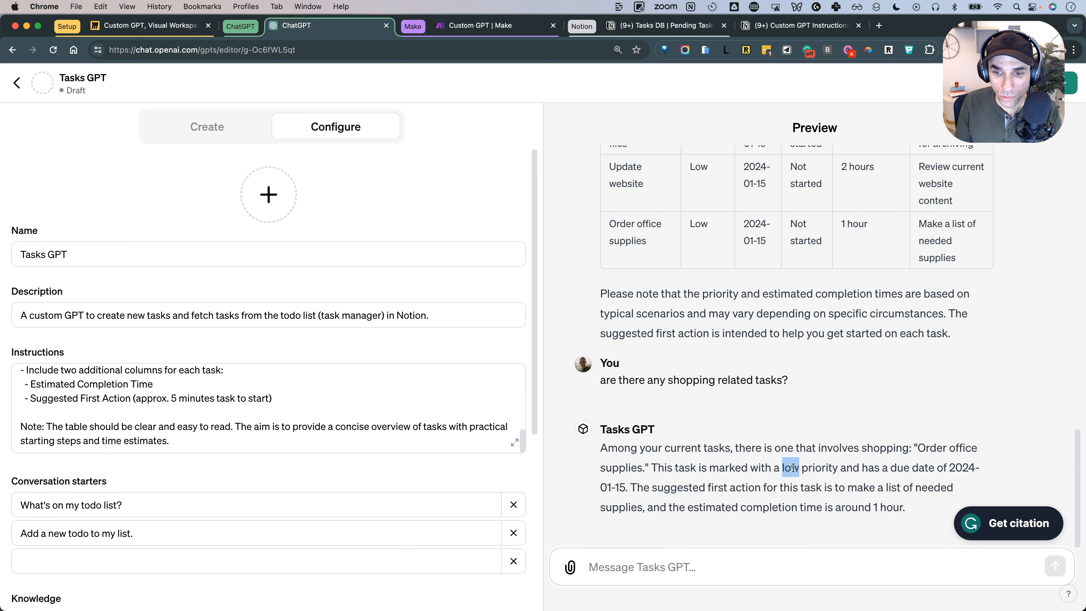
# Step: Ask Tasks GPT in the preview to "add a new task on my list - buy more coffee" and allow the call to hook.us1.make.com
pyautogui.moveTo(740, 507); pyautogui.dragTo(908, 507)
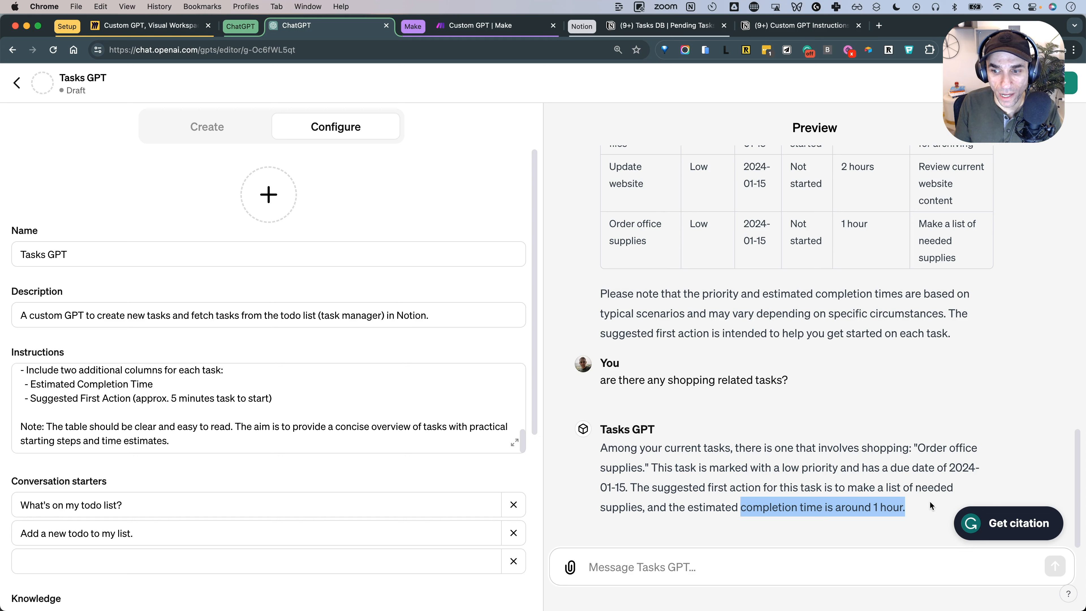
pyautogui.click(715, 566)
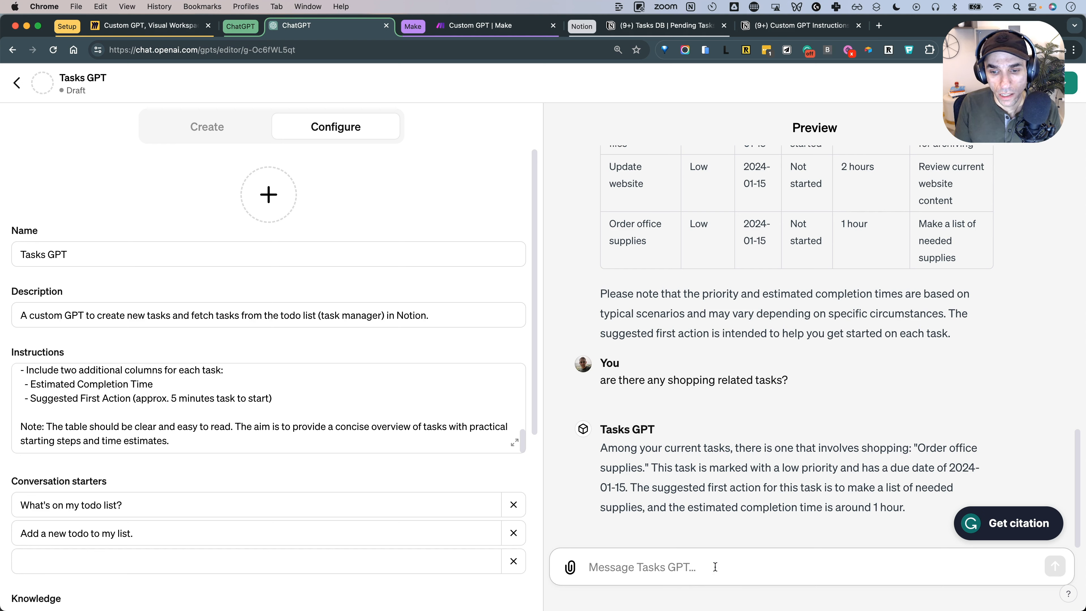
pyautogui.write('add a new task on my list -')
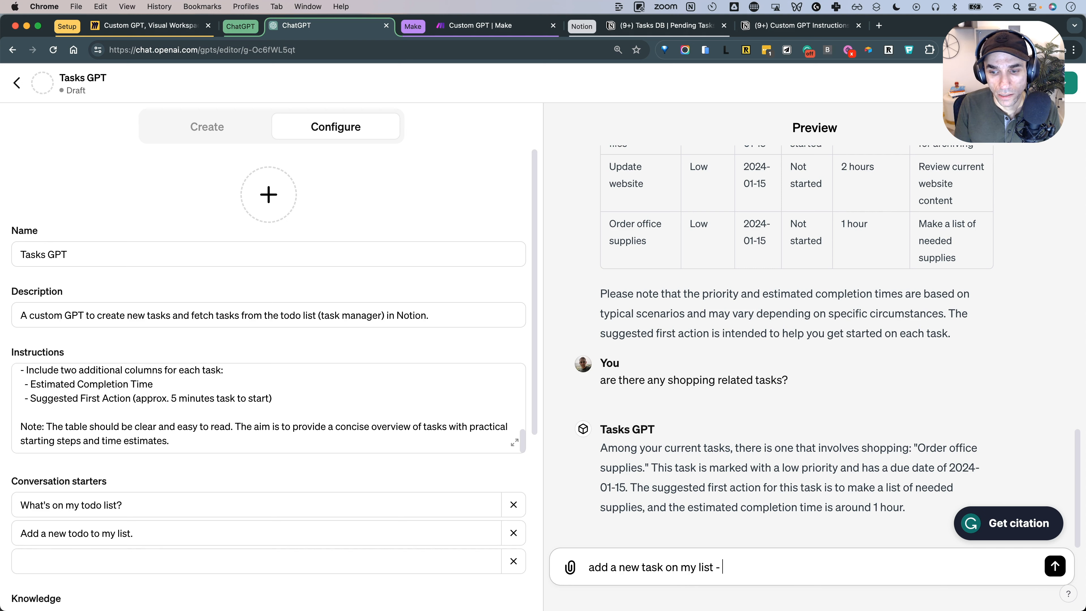
pyautogui.write(' by')
pyautogui.write('y')
pyautogui.press('BackSpace')
pyautogui.write('uy more coffee')
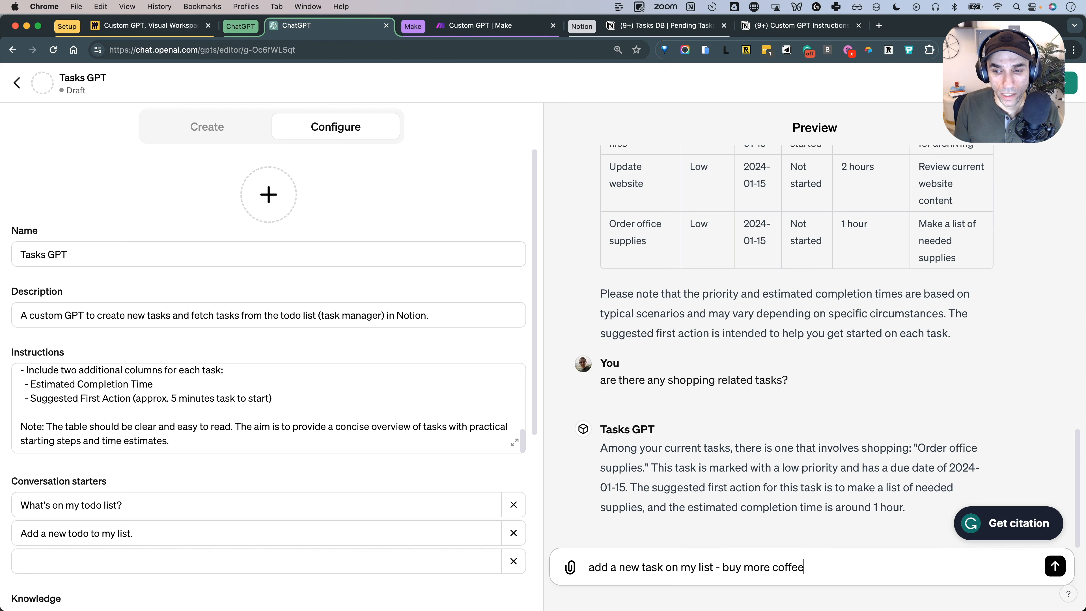
pyautogui.press('Return')
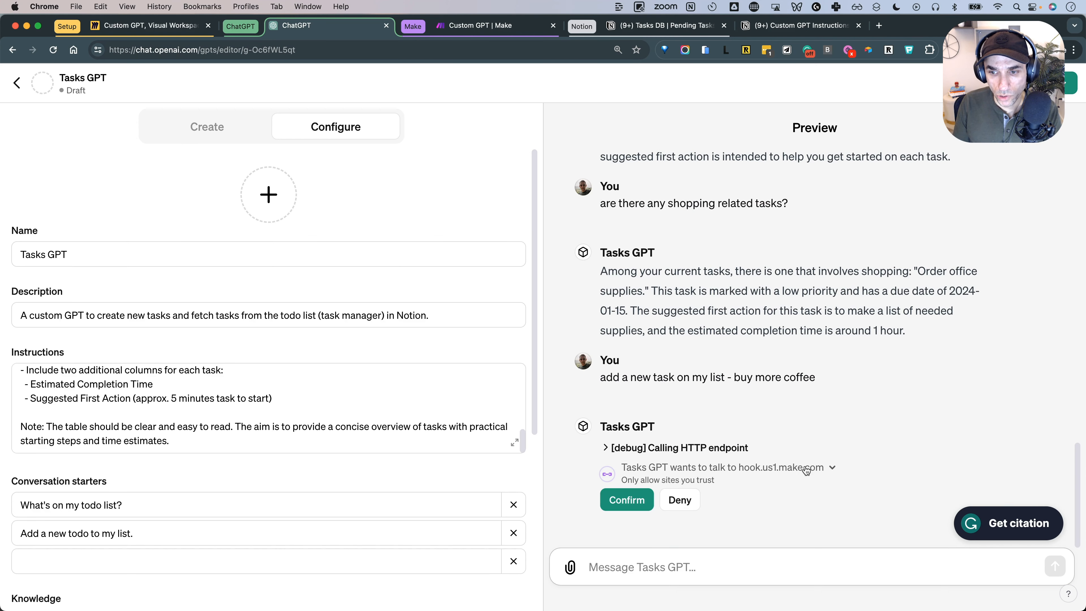
pyautogui.click(639, 499)
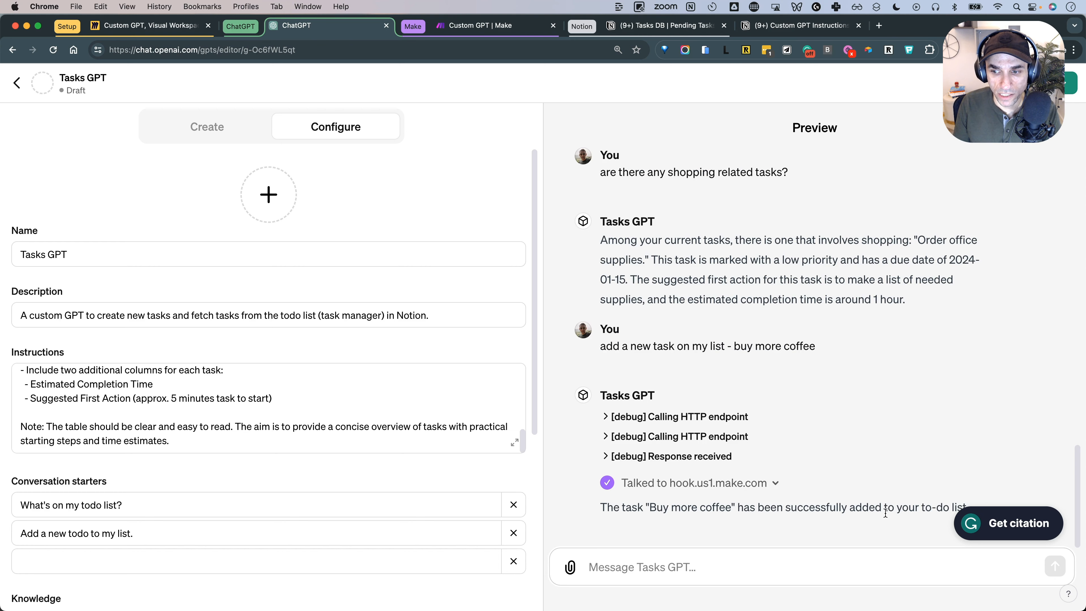
# Step: Switch to the Notion Tasks DB and open the "Buy more coffee" task to check it
pyautogui.click(736, 561)
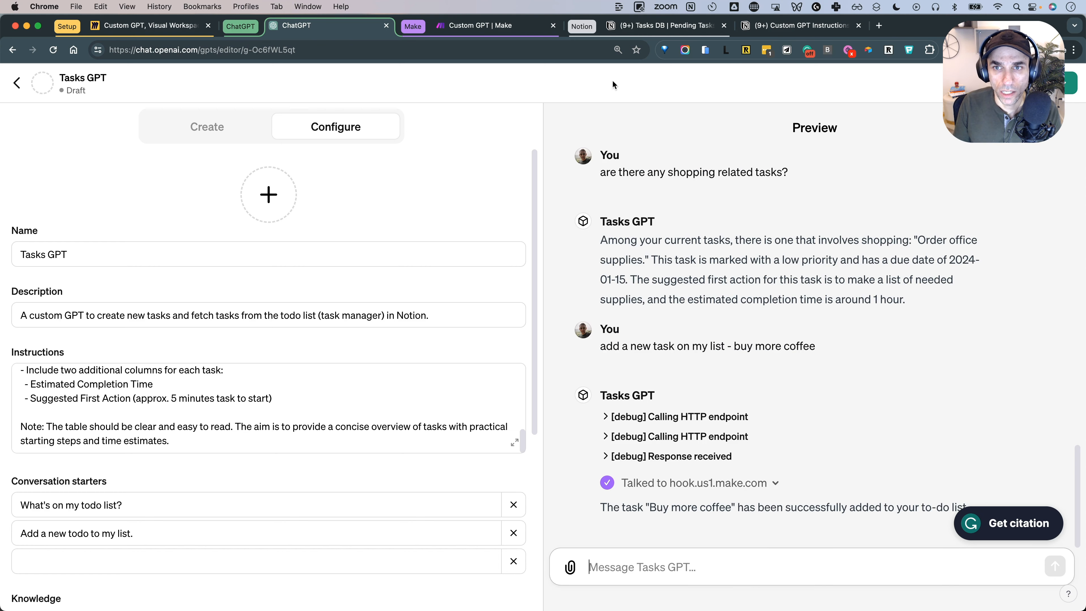
pyautogui.click(630, 30)
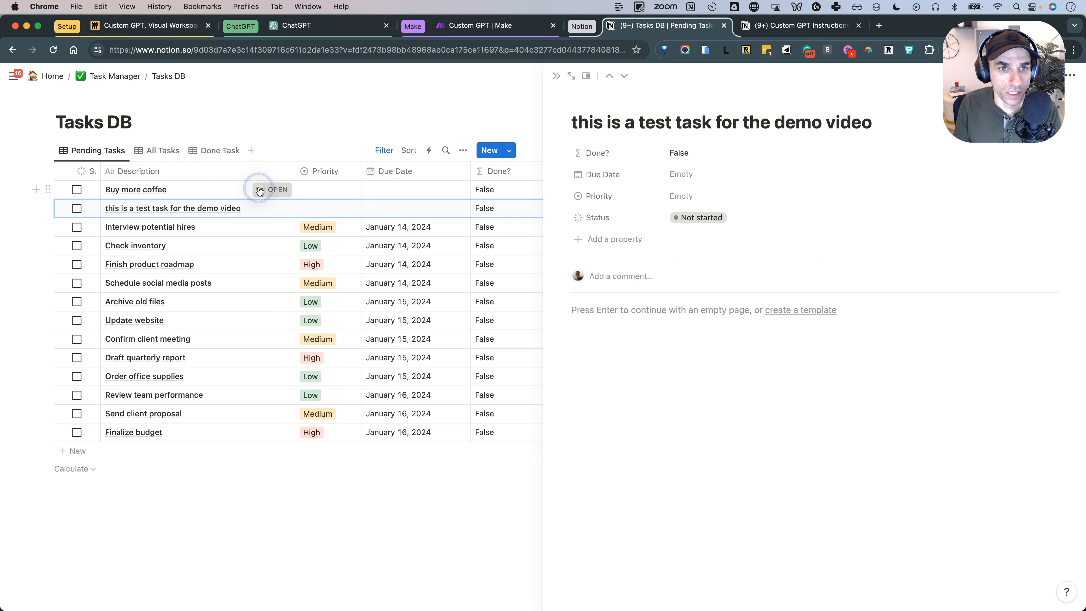
pyautogui.click(262, 190)
# Step: Back in the Tasks GPT preview, ask "can you share the link to the latest task you created?" and open the link in its answer
pyautogui.click(339, 26)
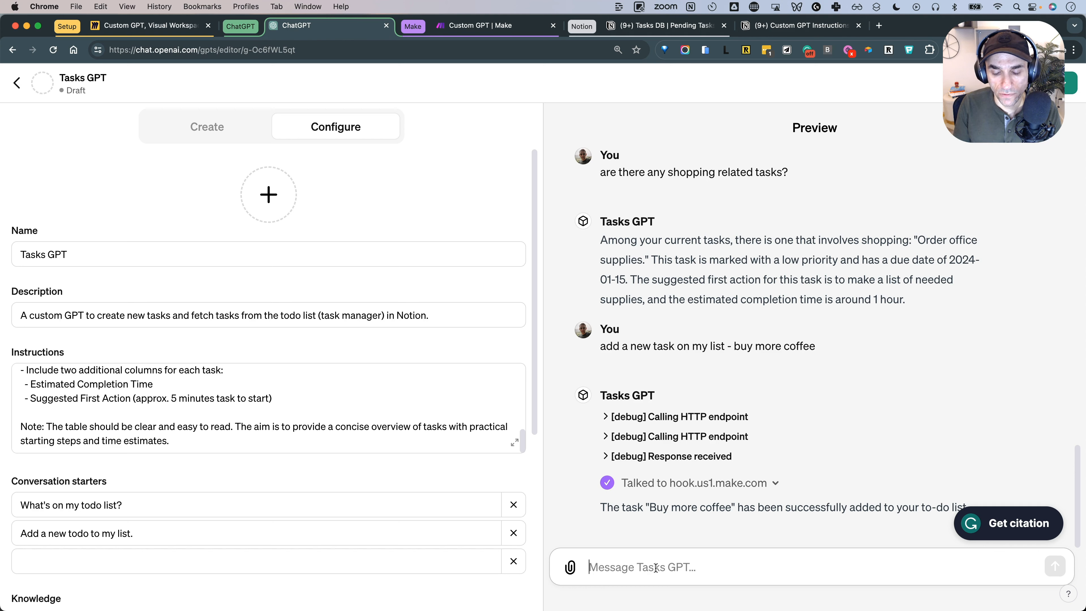
pyautogui.write('can you share the link to the latest task you created?')
pyautogui.press('Return')
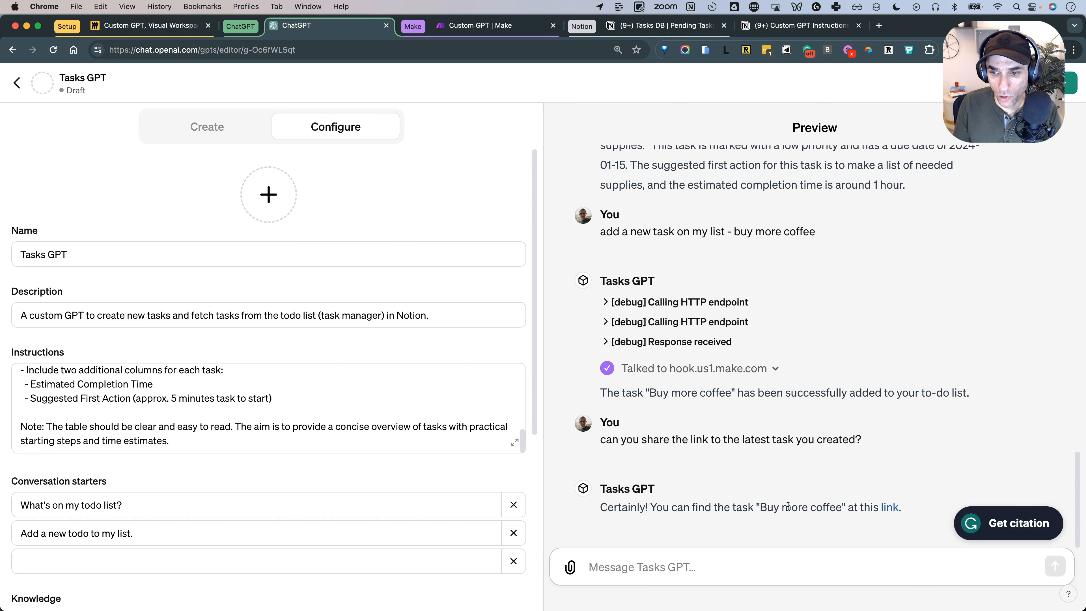
pyautogui.click(888, 507)
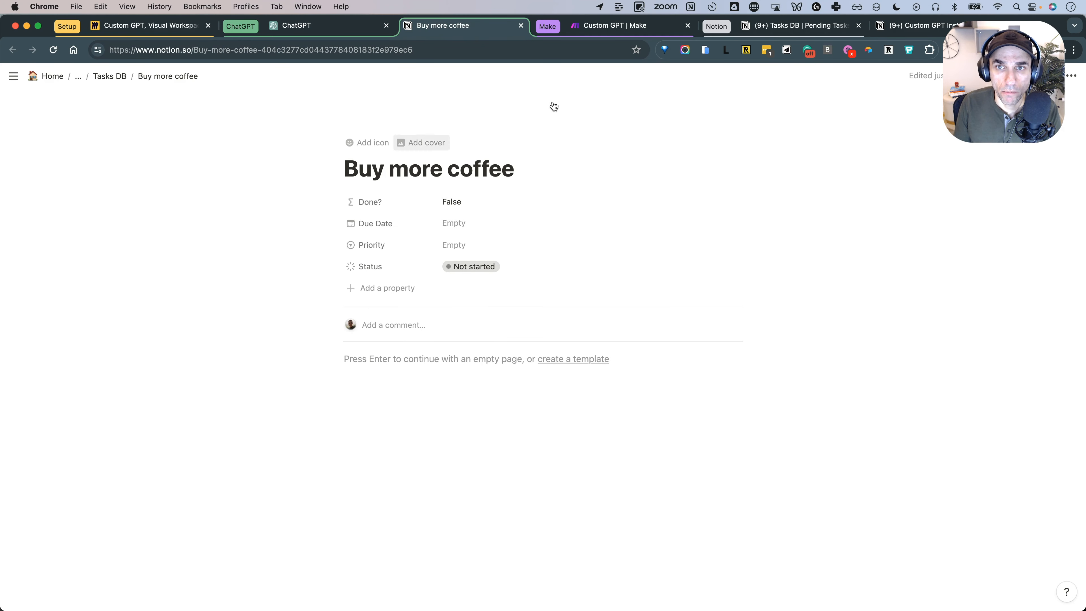
# Step: Compare the webhook response body in the Make scenario's task-creation branch with the URL in the Tasks GPT preview's debug response
pyautogui.hotkey('ctrl', 'Tab')
pyautogui.click(779, 209)
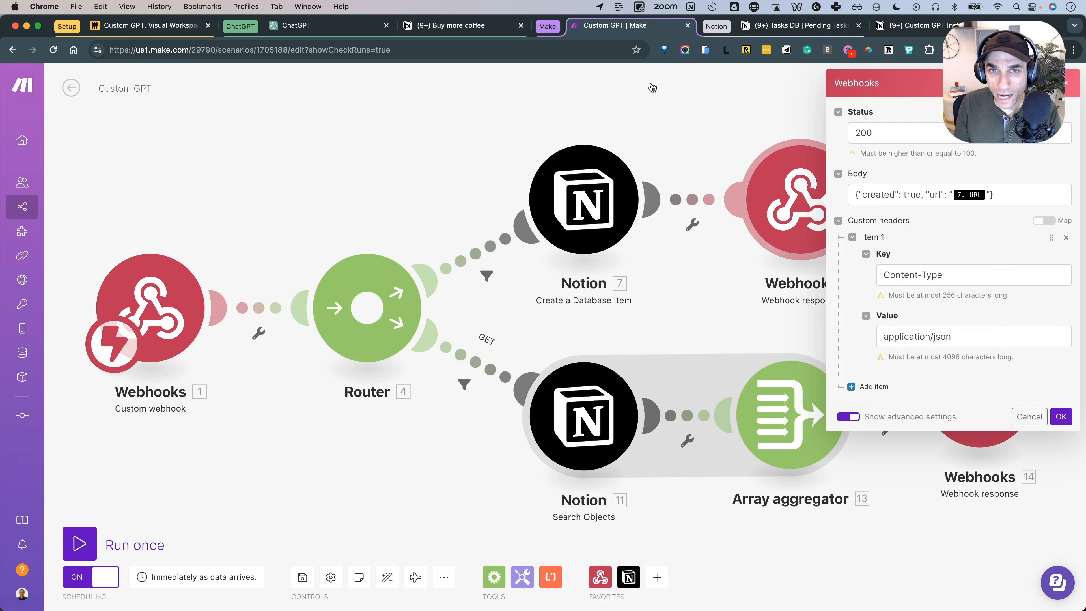
pyautogui.click(332, 25)
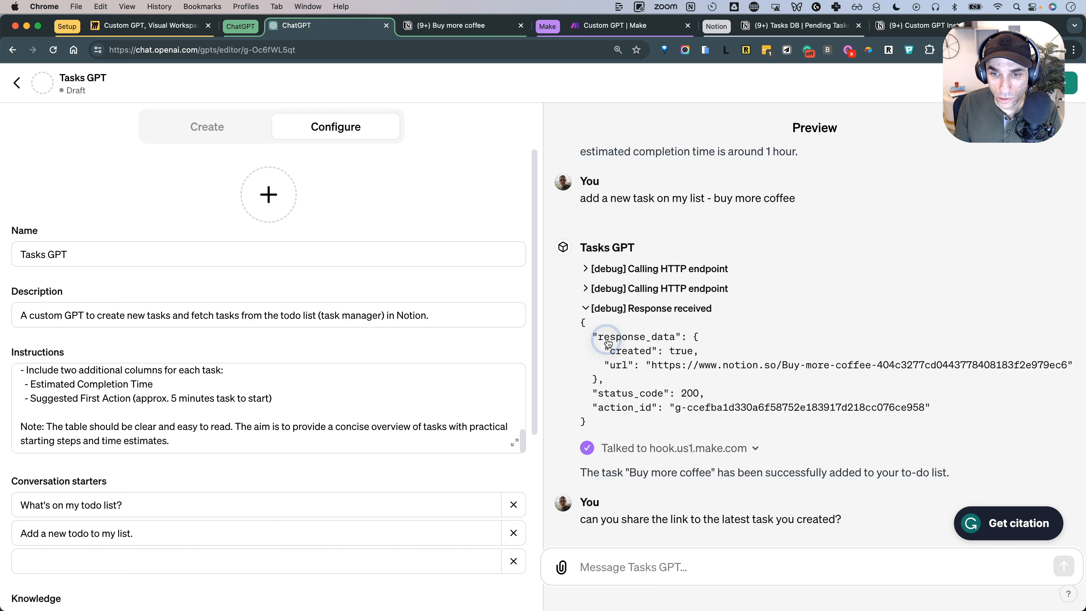
pyautogui.click(607, 342)
pyautogui.moveTo(649, 285); pyautogui.dragTo(748, 286)
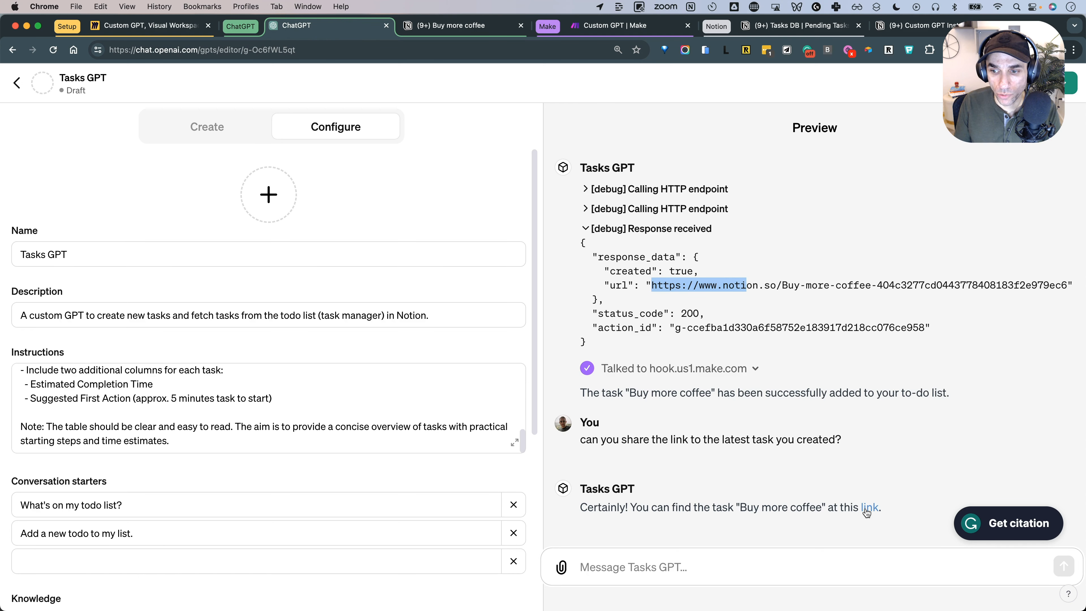
pyautogui.scroll(1, 748, 524)
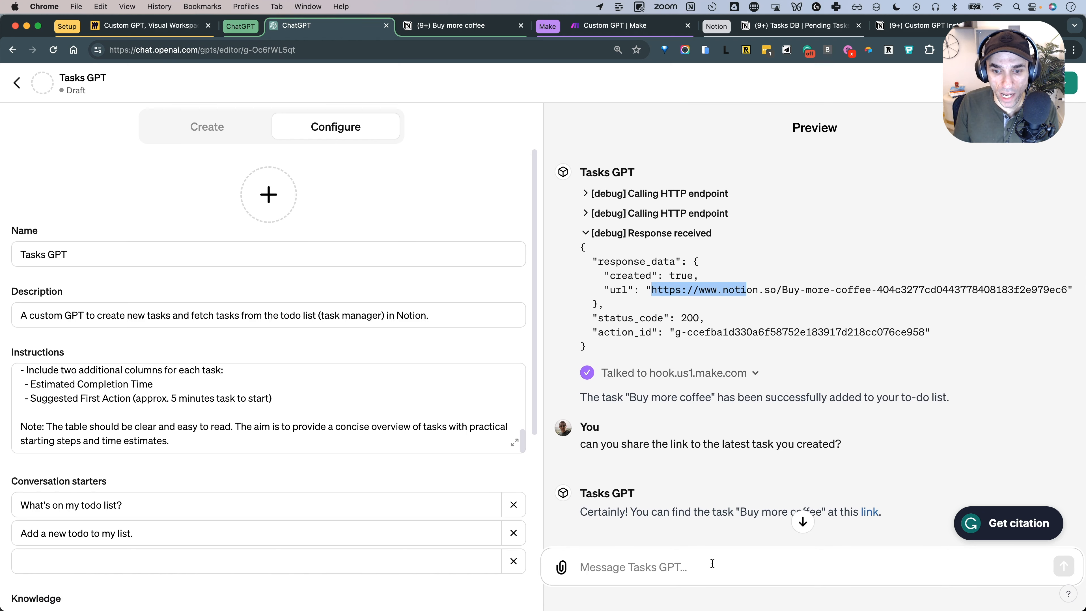
# Step: Save Tasks GPT with publishing set to Only me
pyautogui.click(1052, 86)
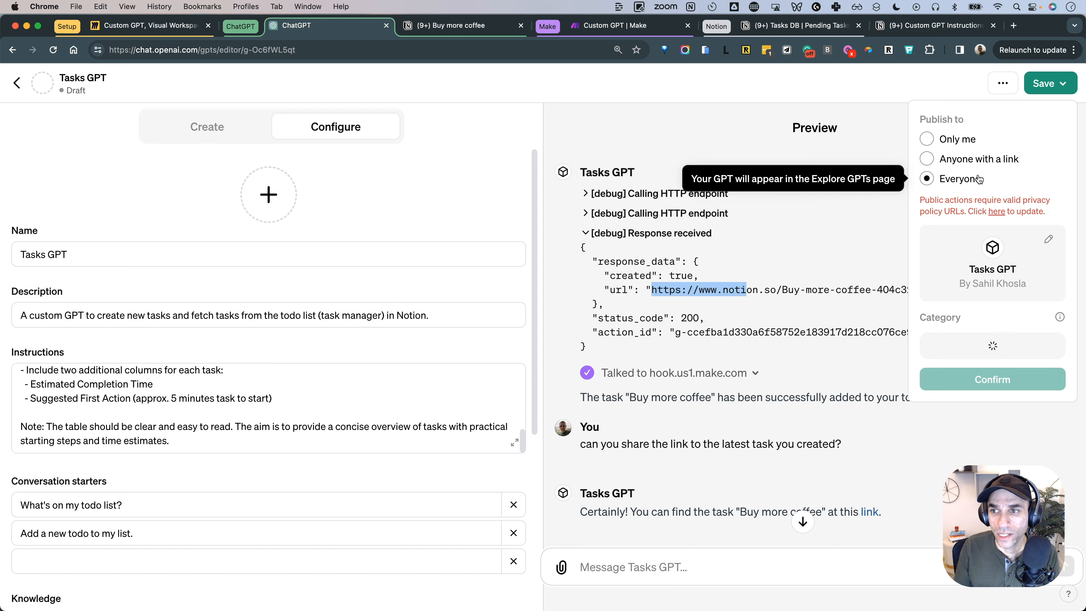
pyautogui.click(966, 140)
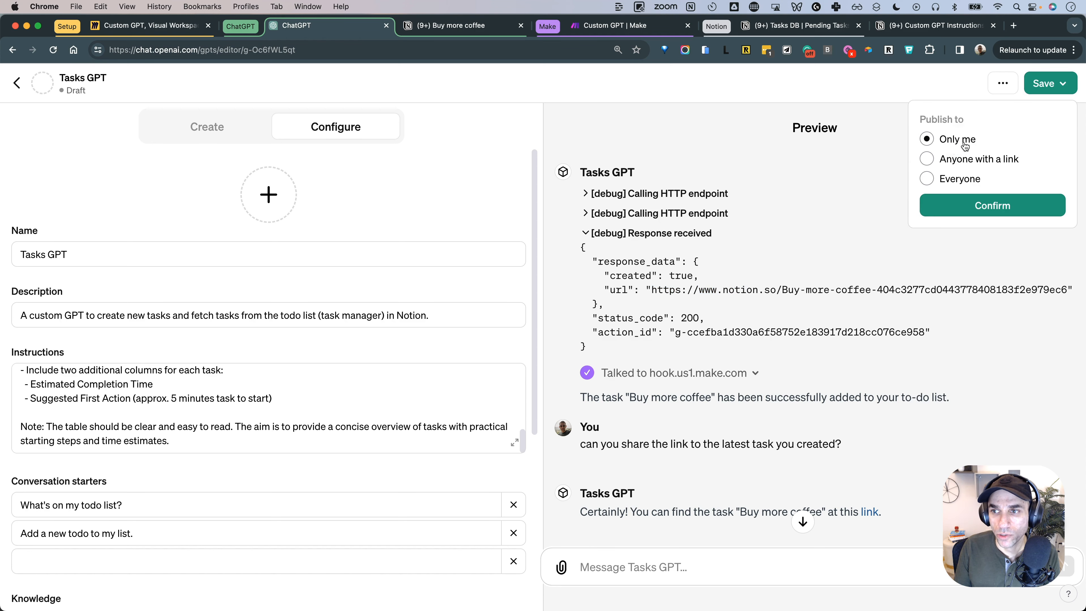
pyautogui.click(970, 205)
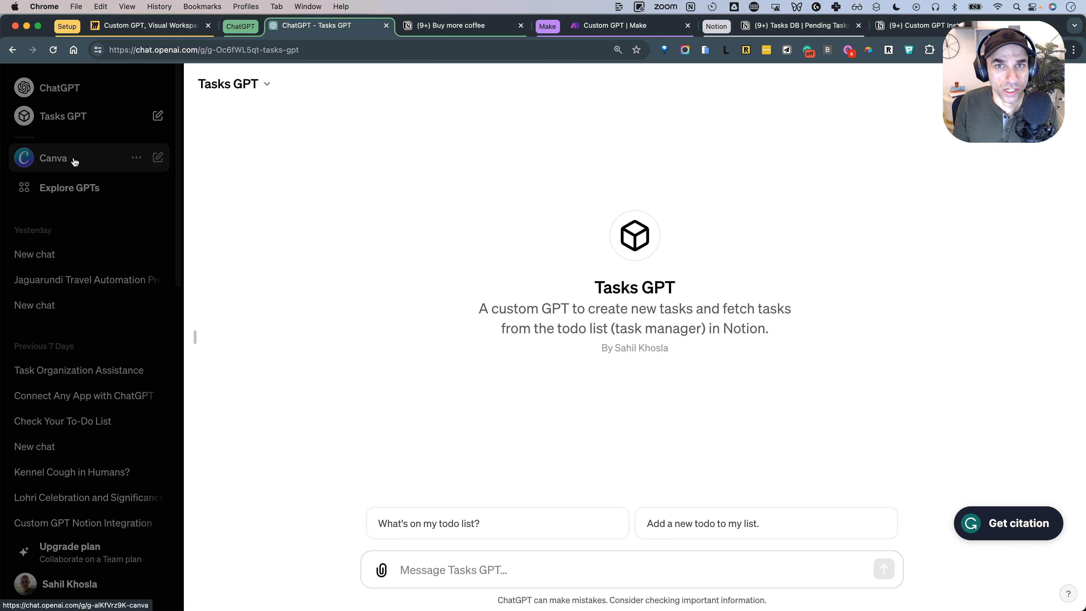
# Step: Open a Tasks GPT chat and ask "hey - give me the high priority tasks for today"
pyautogui.click(73, 124)
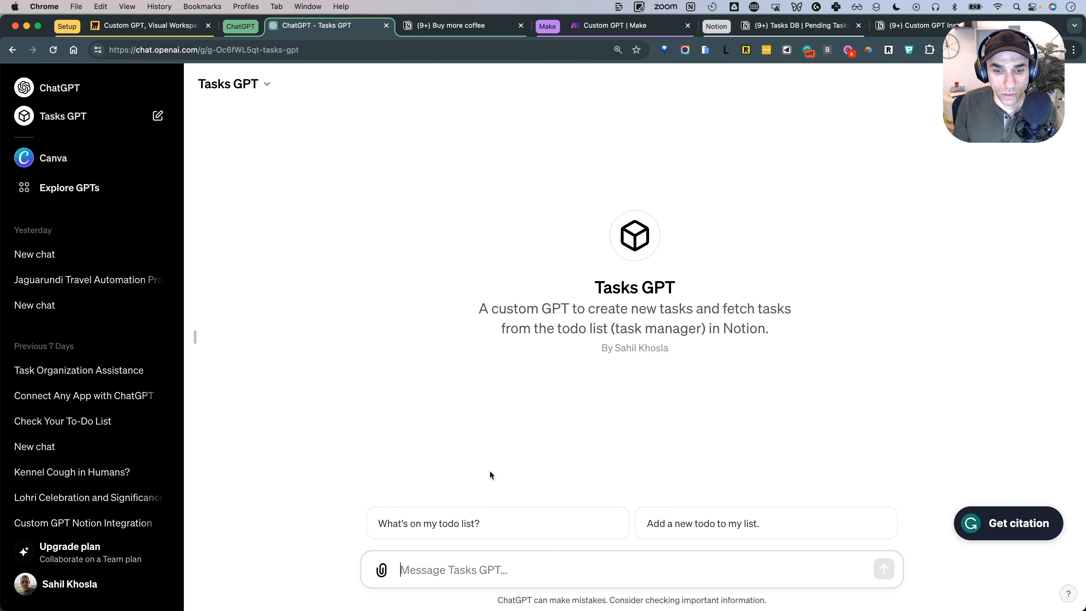
pyautogui.click(495, 571)
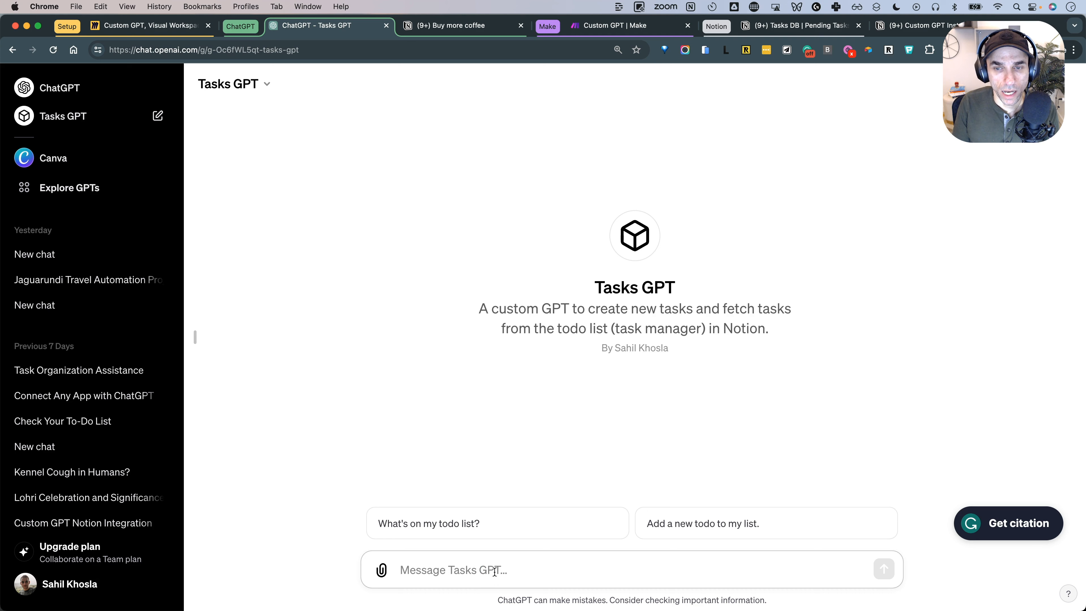
pyautogui.write('hey - what')
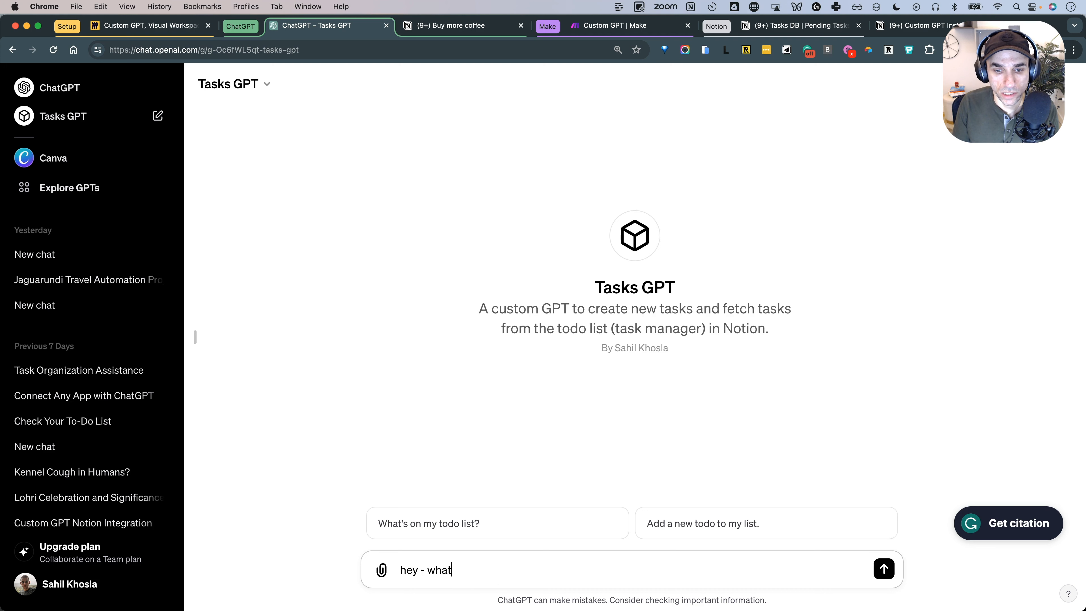
pyautogui.press('BackSpace')
pyautogui.press('BackSpace')
pyautogui.press('BackSpace')
pyautogui.write('gi')
pyautogui.press('BackSpace')
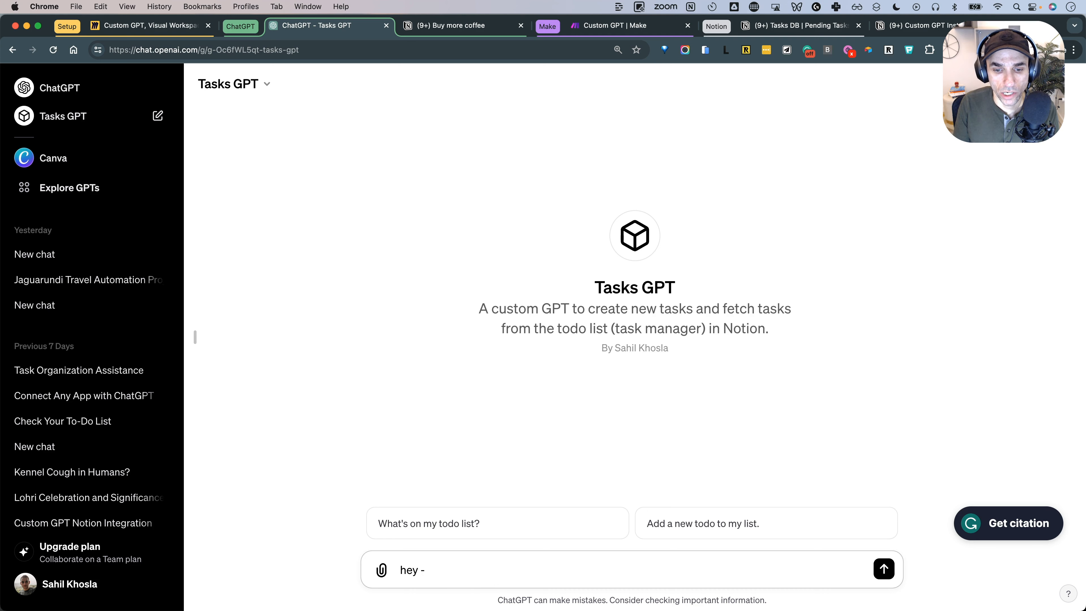
pyautogui.write('ive me the high priority tasks for today')
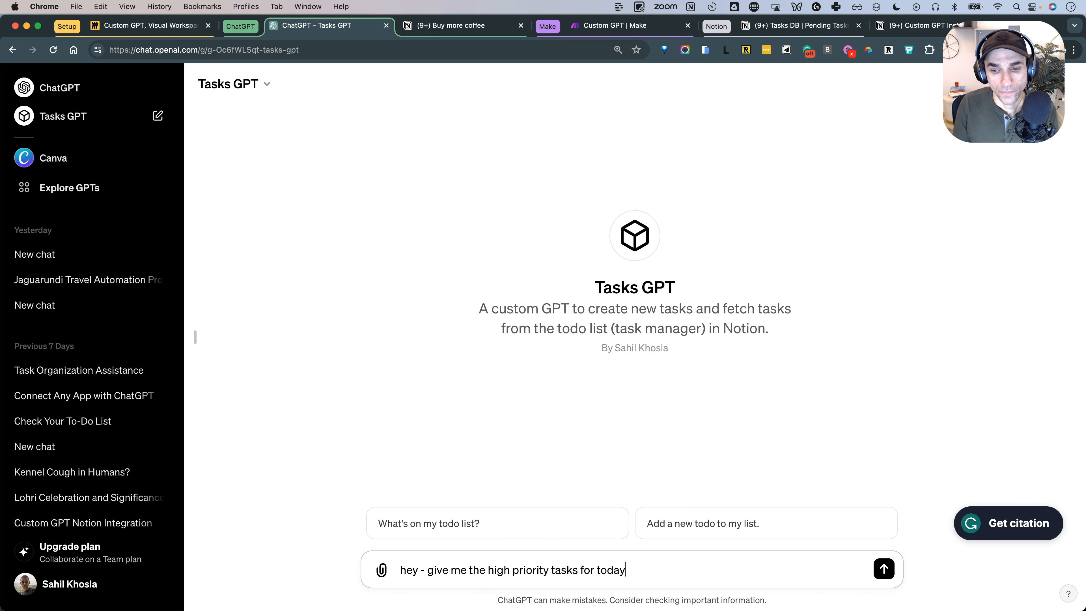
pyautogui.press('Return')
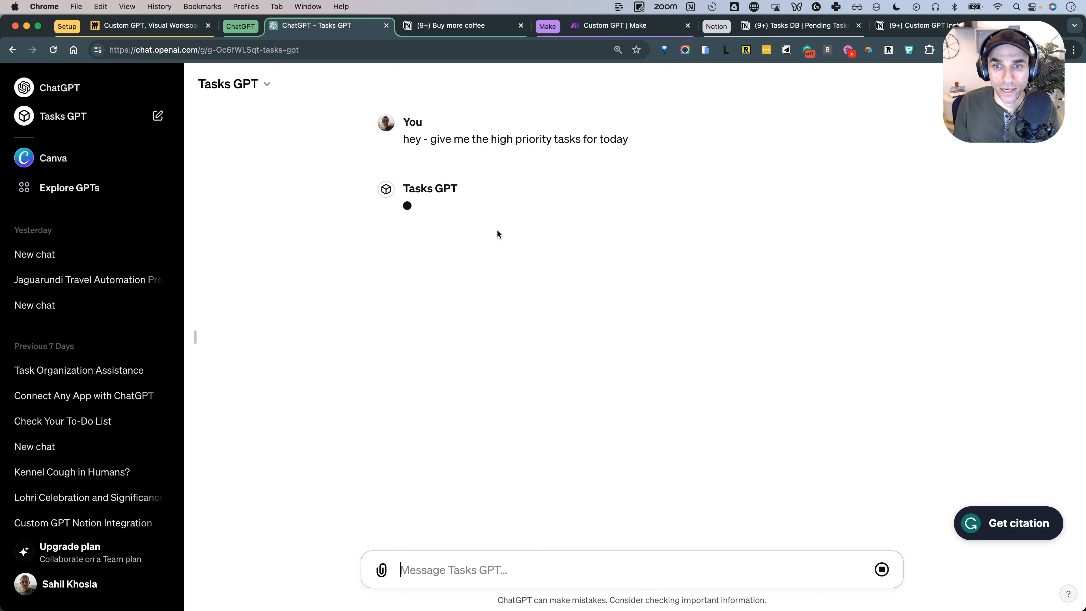
# Step: Check the high-priority answer against the priorities and due dates in the Notion Tasks DB
pyautogui.doubleClick(612, 138)
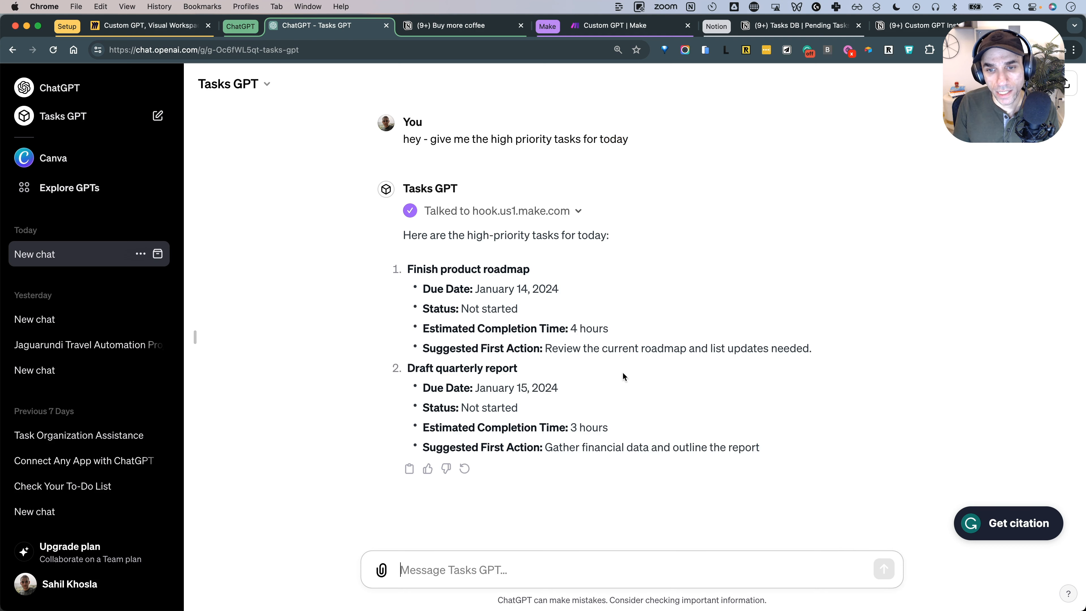
pyautogui.click(786, 30)
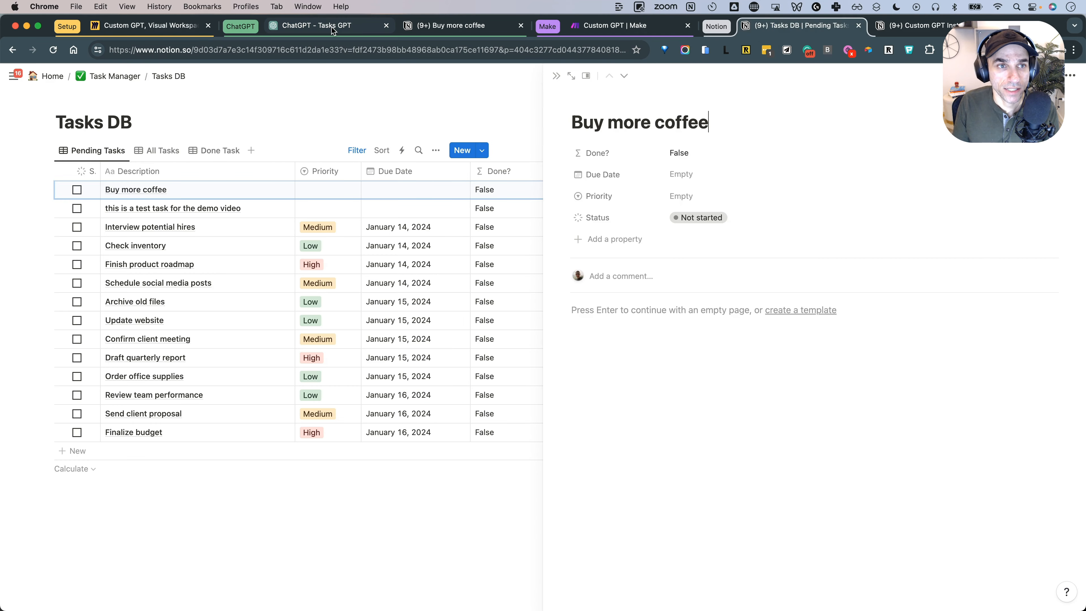
# Step: Switch to the Miro board and select the Make (Integromat) box to review its place in the Custom GPT diagram
pyautogui.click(201, 30)
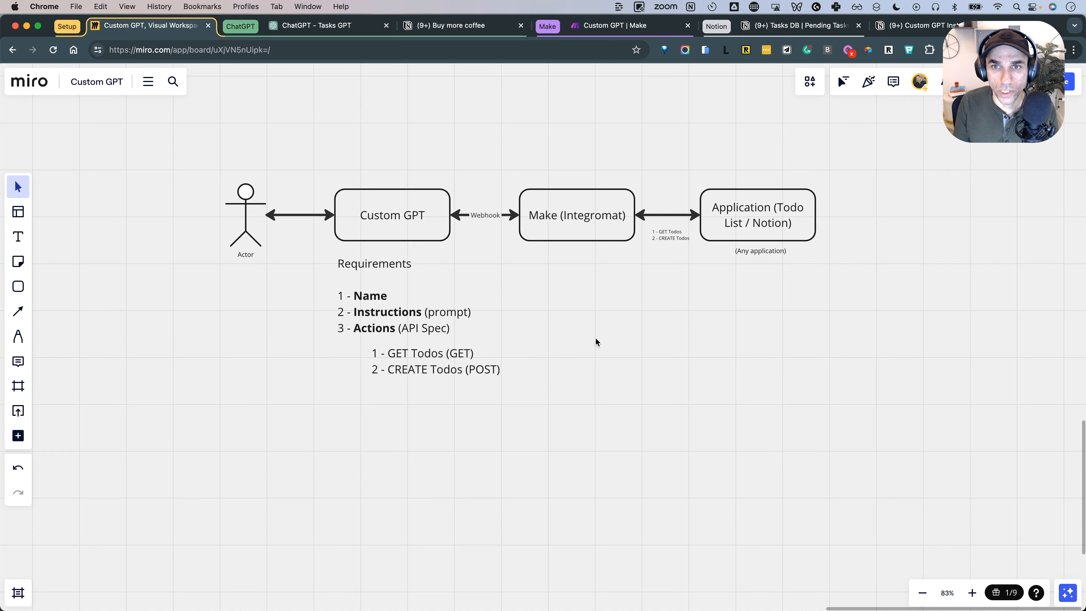
pyautogui.moveTo(564, 171); pyautogui.dragTo(615, 277)
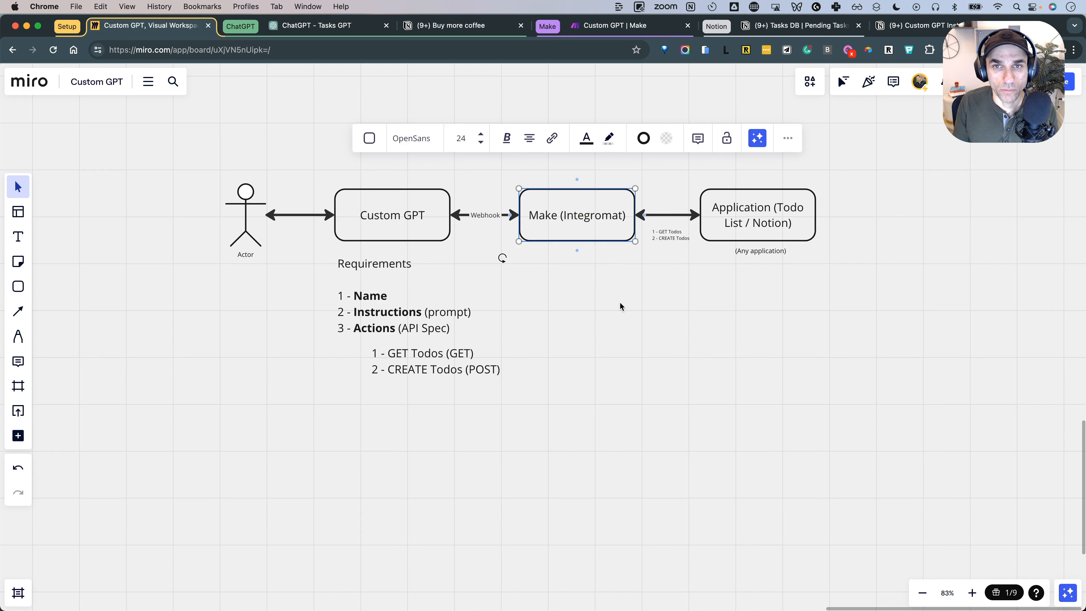